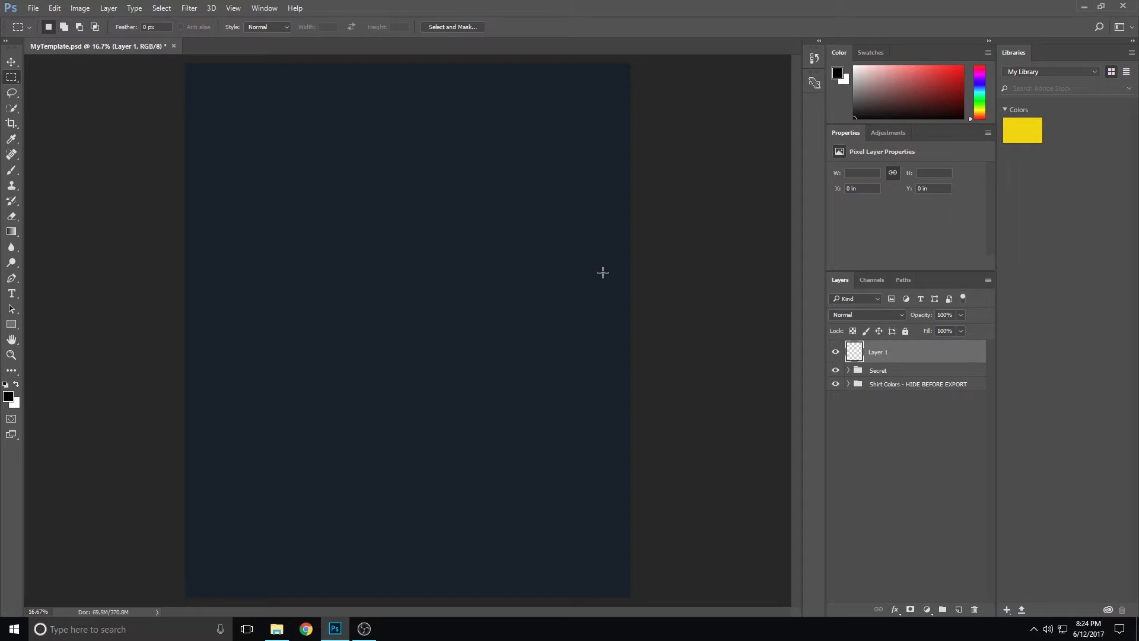
{"action": "left_click", "coordinate": [35, 9]}
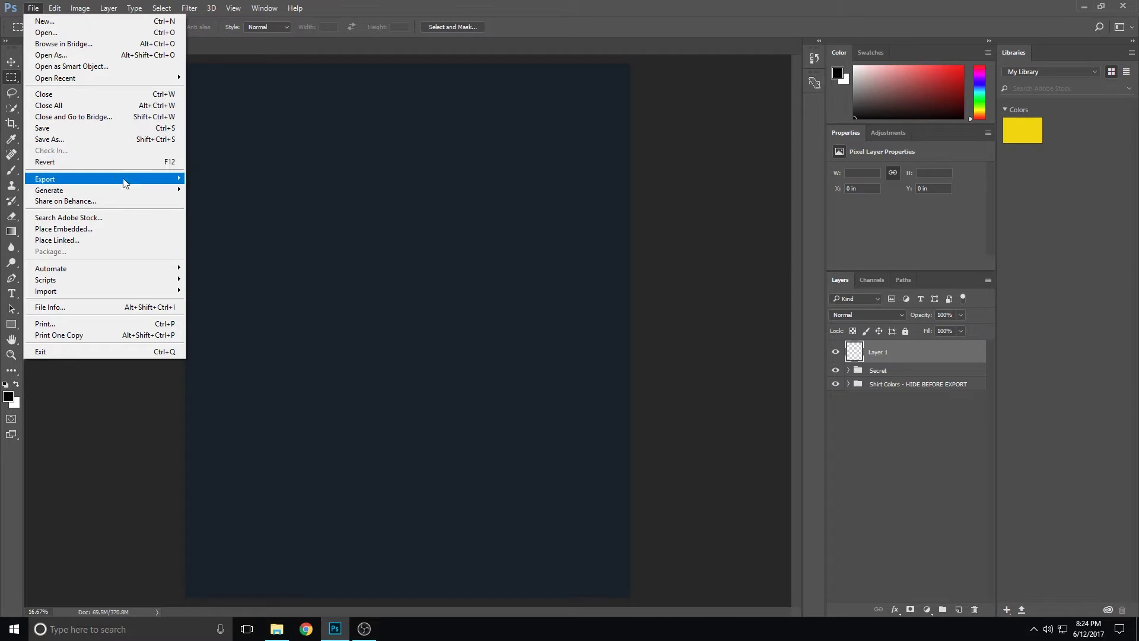
{"action": "mouse_move", "coordinate": [126, 183]}
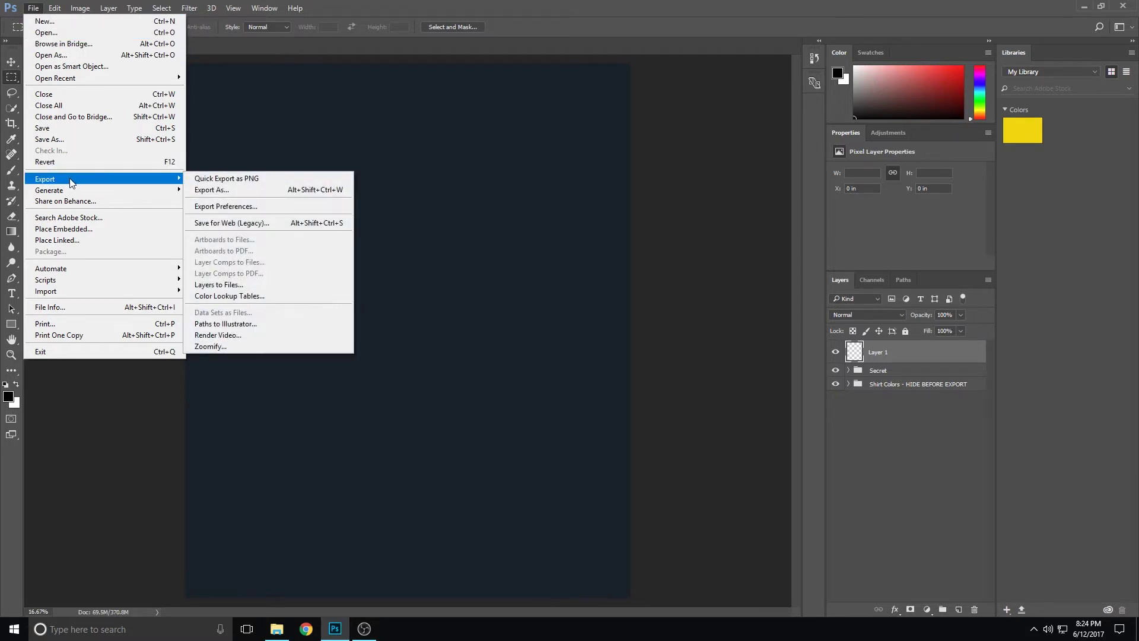
{"action": "mouse_move", "coordinate": [54, 7]}
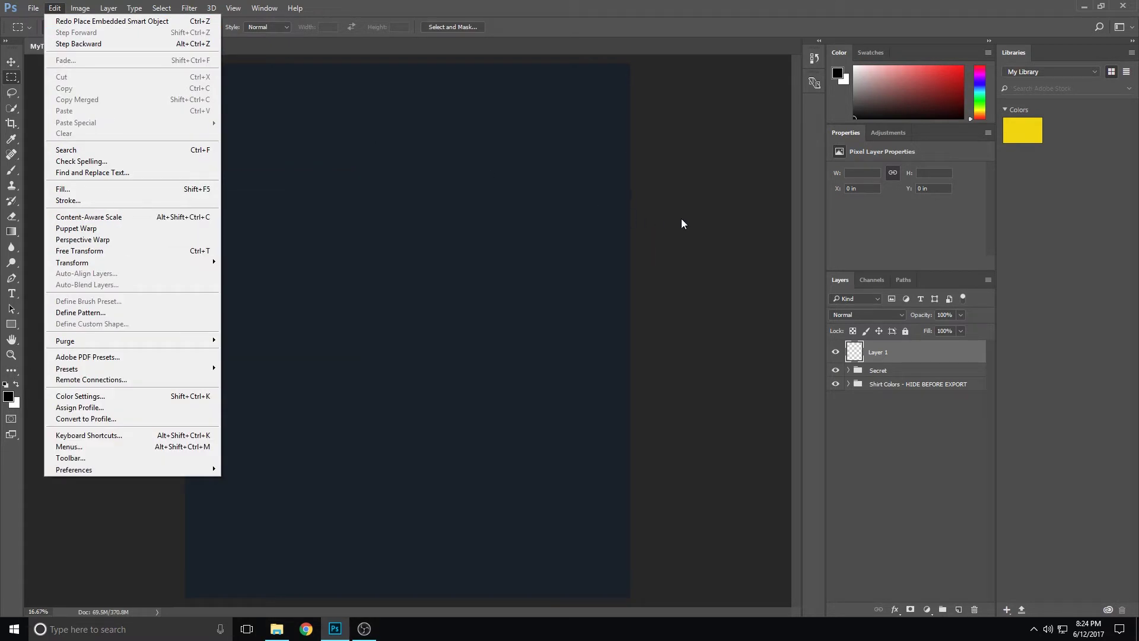
{"action": "left_click", "coordinate": [891, 414]}
Start placing an embedded file and look through the independence-themed SVG files in the Vector Assets folder's SVG subfolder.
{"action": "left_click", "coordinate": [37, 8]}
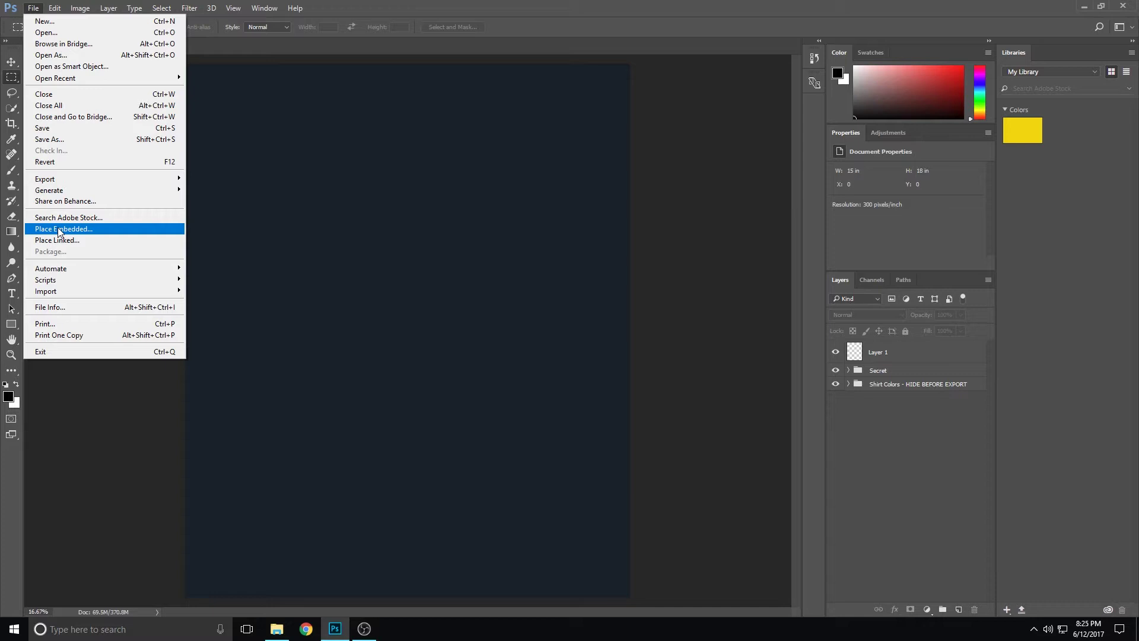
{"action": "left_click", "coordinate": [101, 229]}
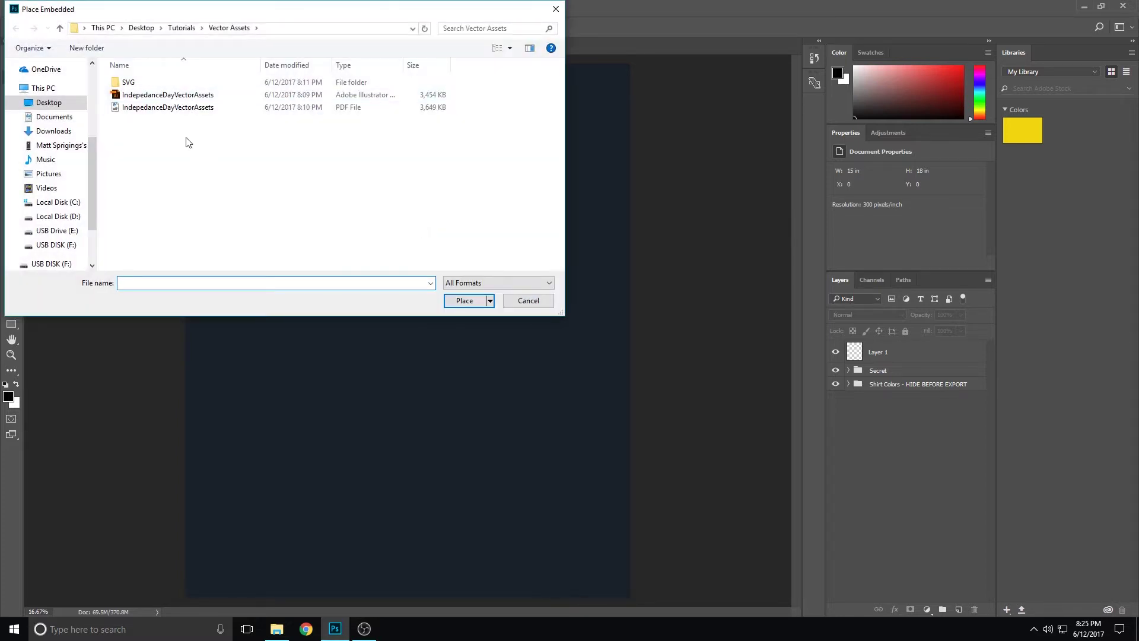
{"action": "left_click", "coordinate": [149, 96]}
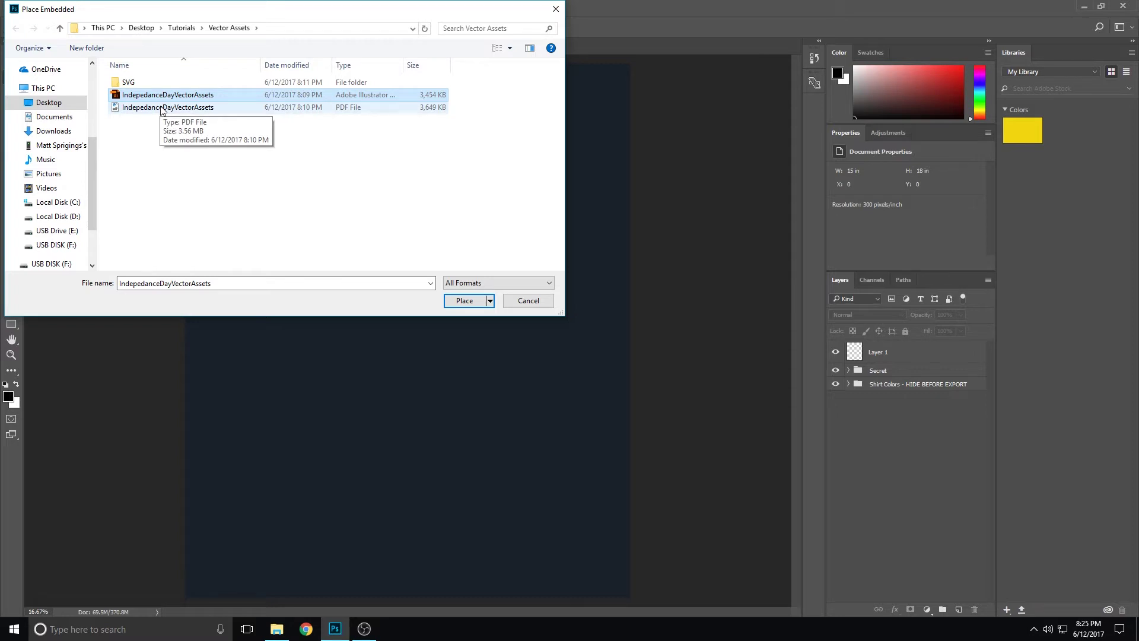
{"action": "left_click", "coordinate": [128, 110]}
{"action": "double_click", "coordinate": [128, 82]}
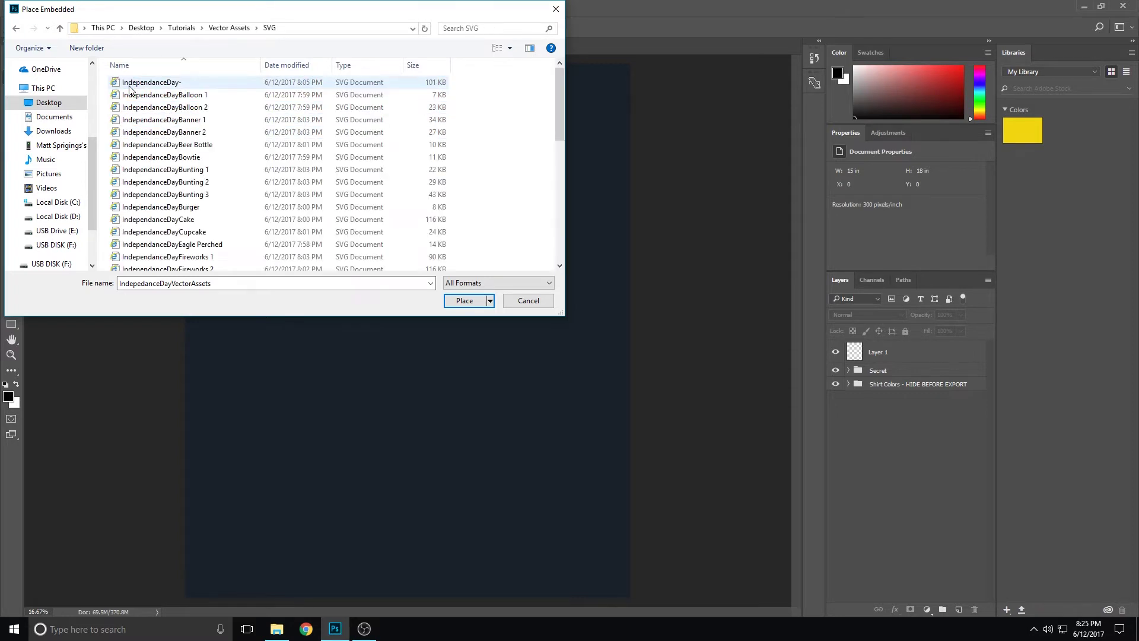
{"action": "scroll", "coordinate": [261, 191], "scroll_direction": "down", "scroll_amount": 5}
{"action": "scroll", "coordinate": [261, 193], "scroll_direction": "up", "scroll_amount": 5}
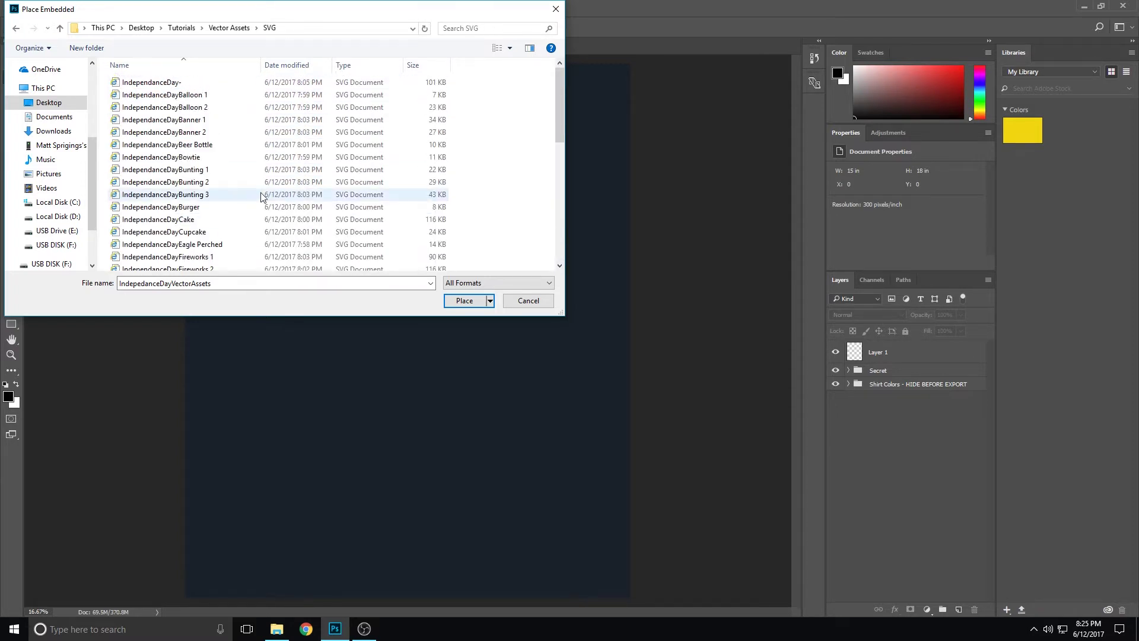
{"action": "scroll", "coordinate": [261, 195], "scroll_direction": "down", "scroll_amount": 5}
{"action": "scroll", "coordinate": [261, 196], "scroll_direction": "up", "scroll_amount": 5}
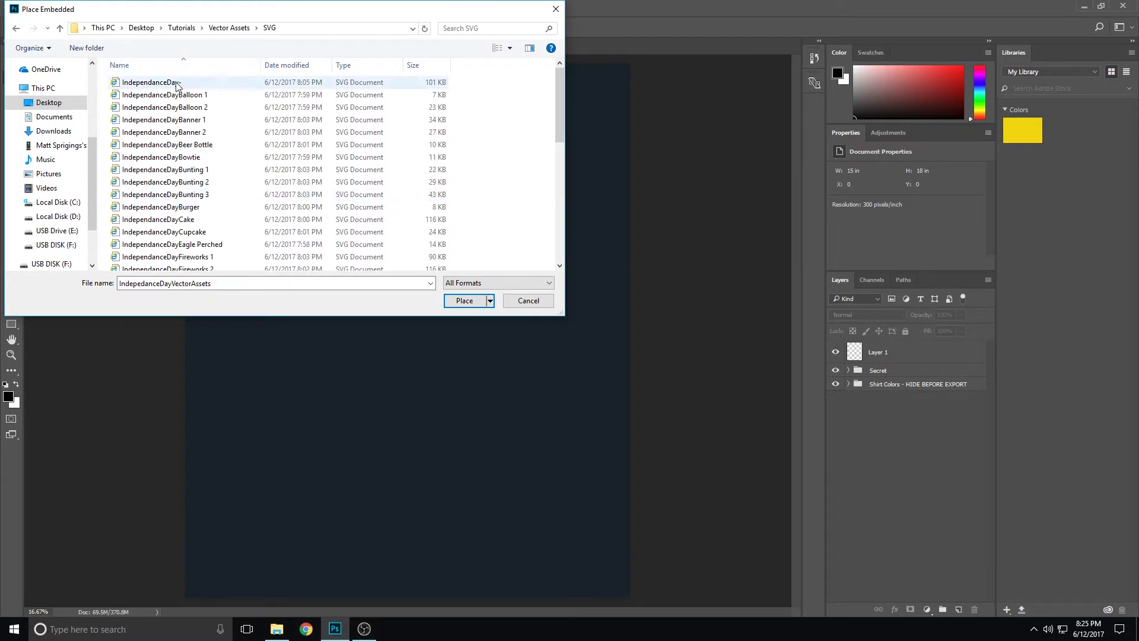
{"action": "scroll", "coordinate": [249, 173], "scroll_direction": "down", "scroll_amount": 5}
{"action": "scroll", "coordinate": [249, 173], "scroll_direction": "up", "scroll_amount": 5}
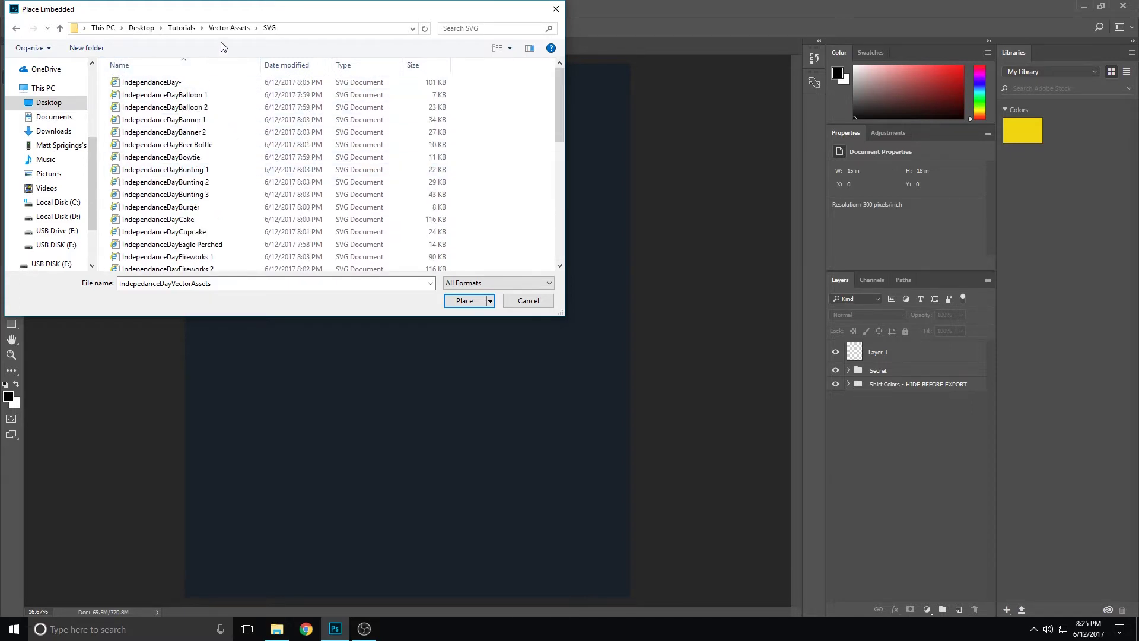
Place the IndepedanceDayVectorAssets Illustrator file from the Vector Assets folder as an embedded smart object, and delete it again.
{"action": "left_click", "coordinate": [229, 28]}
{"action": "left_click", "coordinate": [166, 97]}
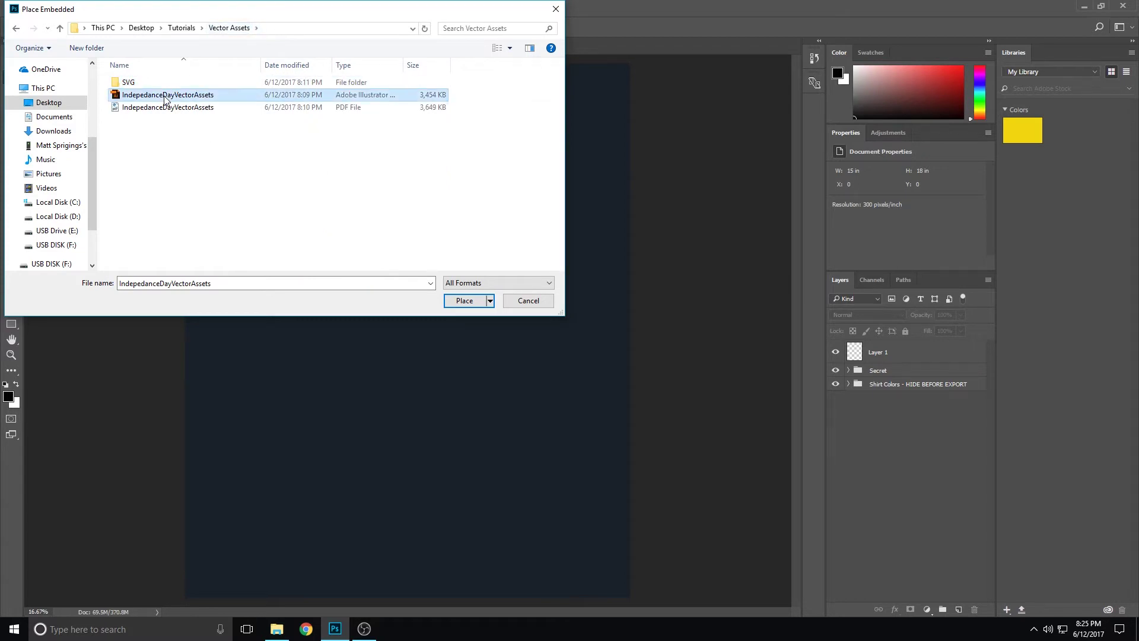
{"action": "left_click", "coordinate": [464, 301]}
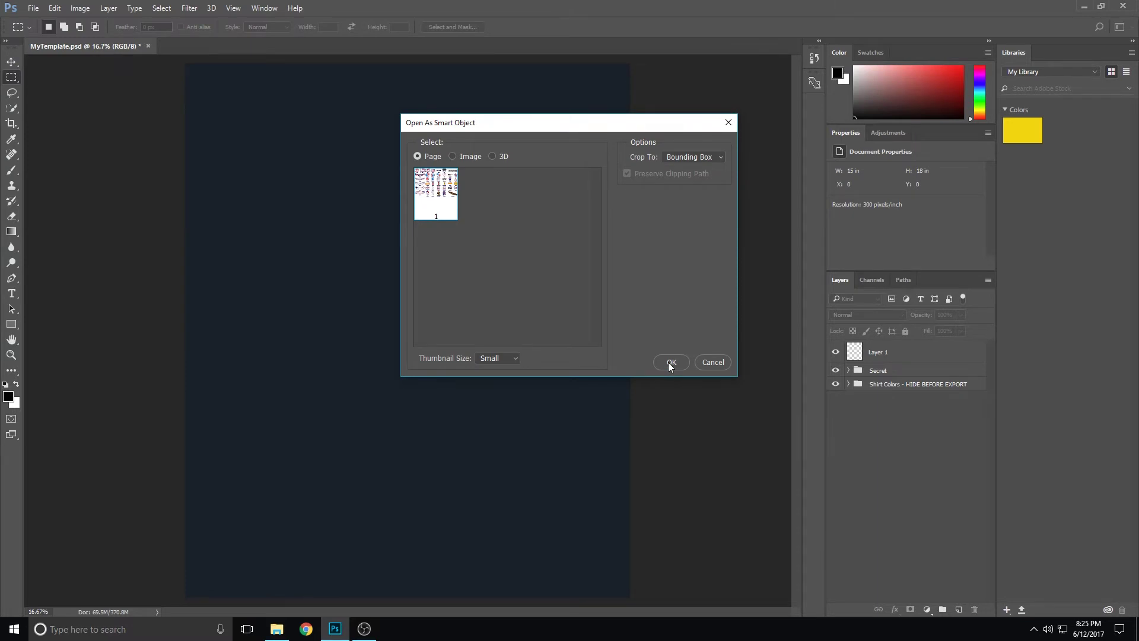
{"action": "left_click", "coordinate": [670, 362]}
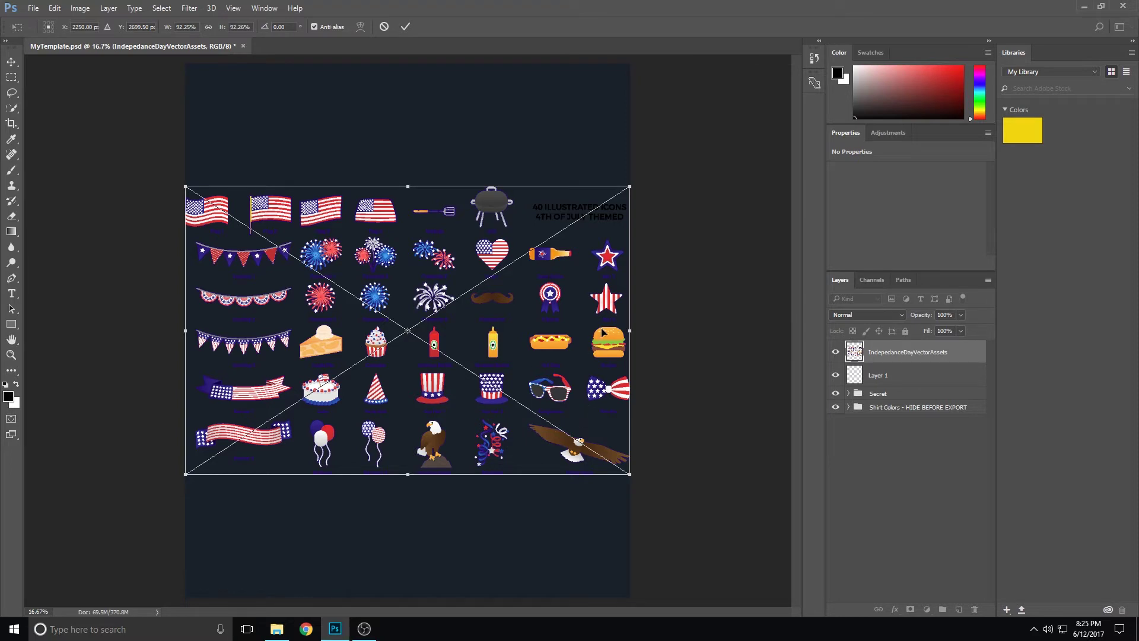
{"action": "key", "text": "m"}
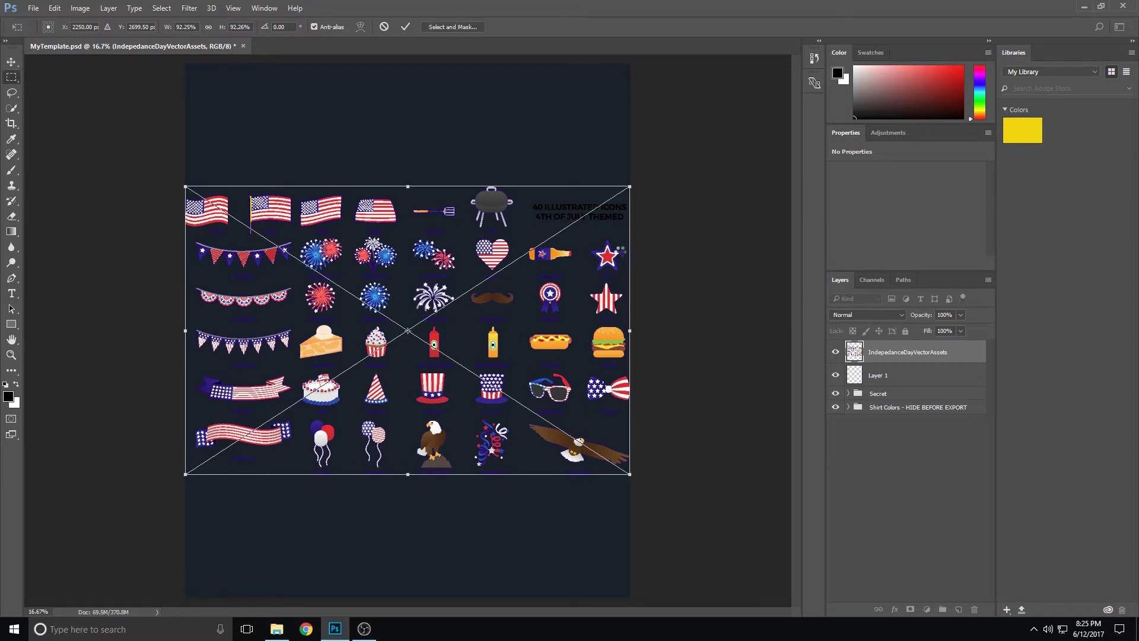
{"action": "key", "text": "Return"}
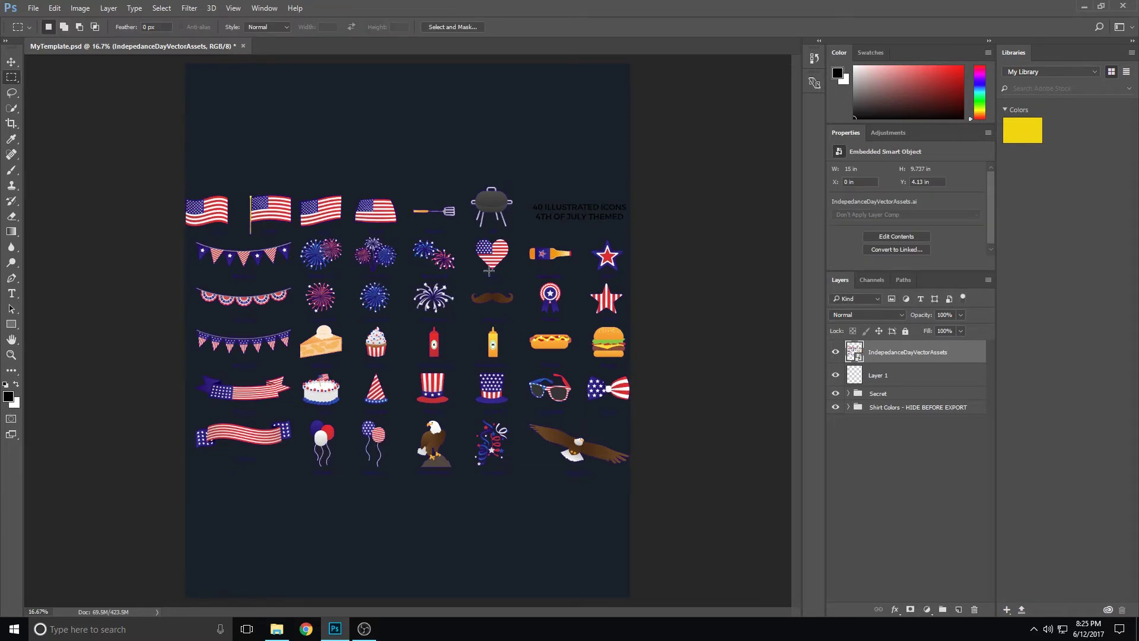
{"action": "key", "text": "Delete"}
Place the IndepedanceDayVectorAssets Illustrator file as an embedded smart object on the blank template, cropped to its bounding box.
{"action": "left_click", "coordinate": [33, 8]}
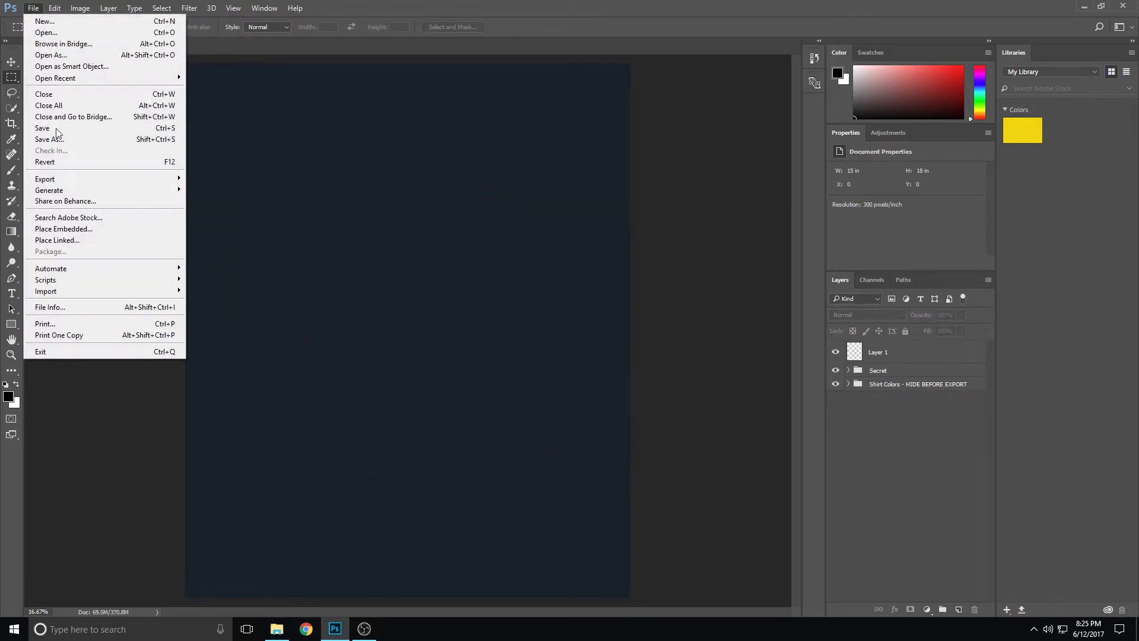
{"action": "left_click", "coordinate": [69, 229]}
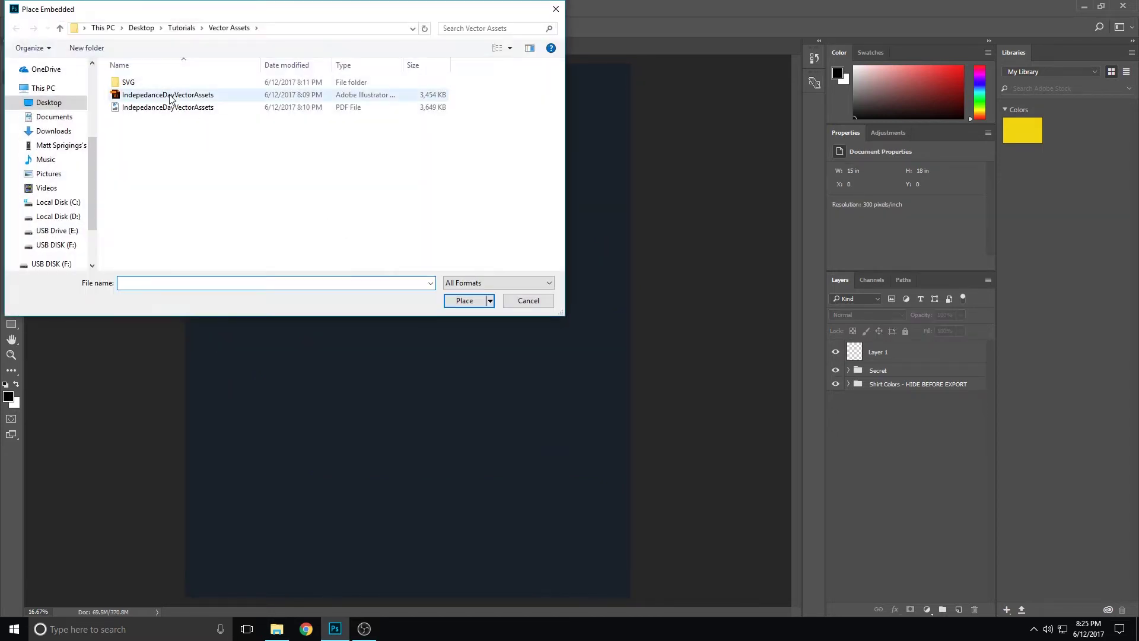
{"action": "left_click", "coordinate": [169, 95]}
{"action": "left_click", "coordinate": [466, 299]}
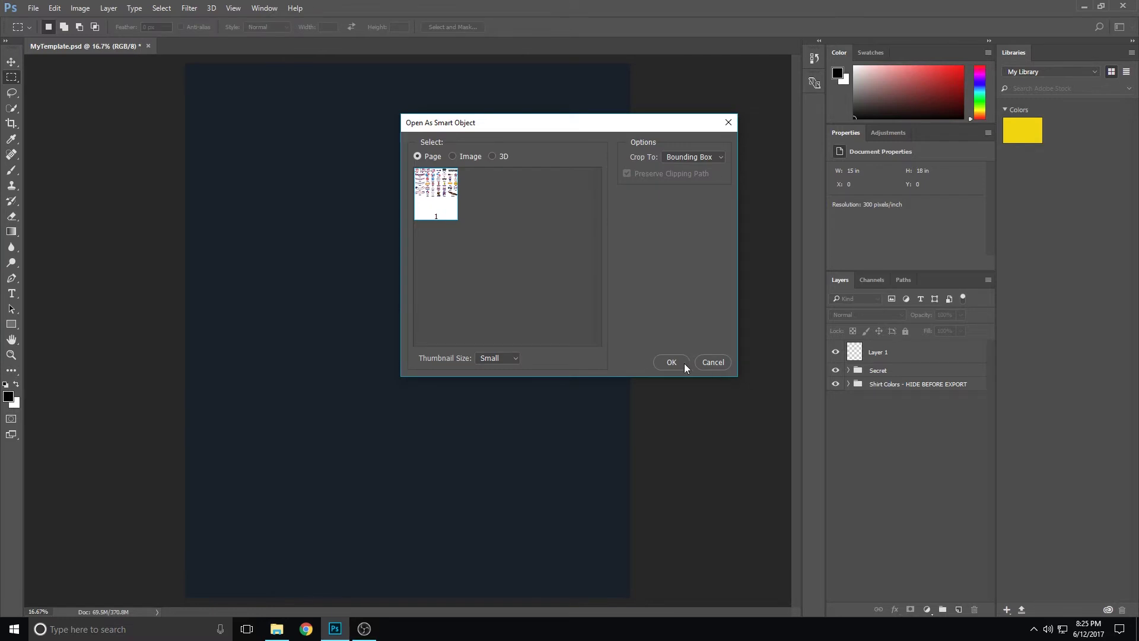
{"action": "left_click", "coordinate": [674, 363]}
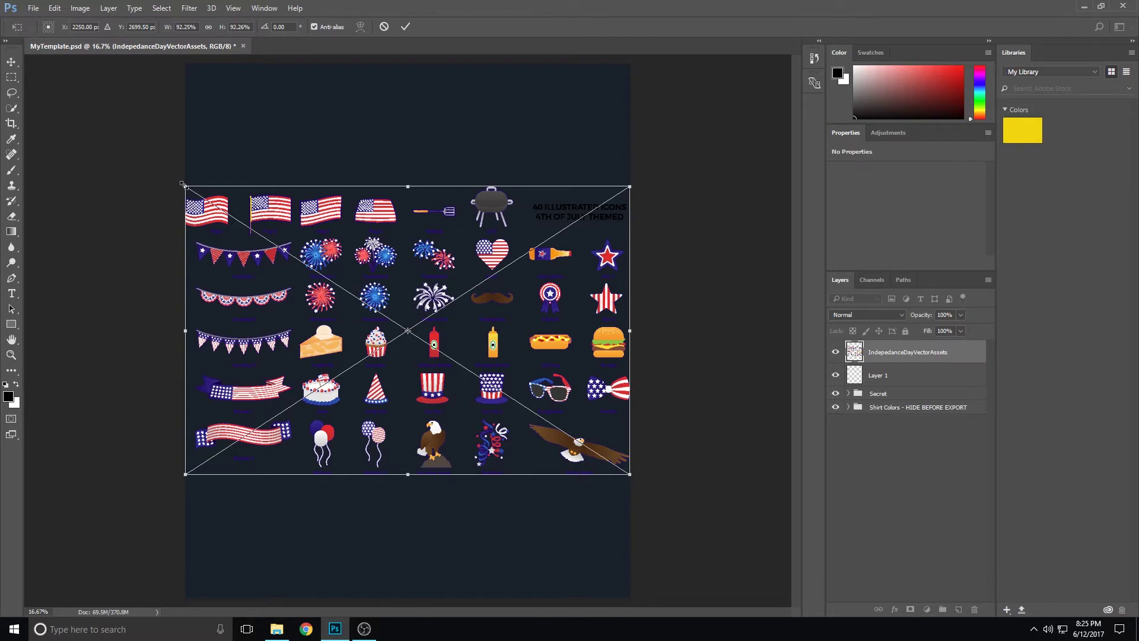
Enlarge the placed icon sheet proportionally to about 179%, centre it on the canvas and apply the transform.
{"action": "left_click_drag", "start_coordinate": [183, 185], "coordinate": [243, 218]}
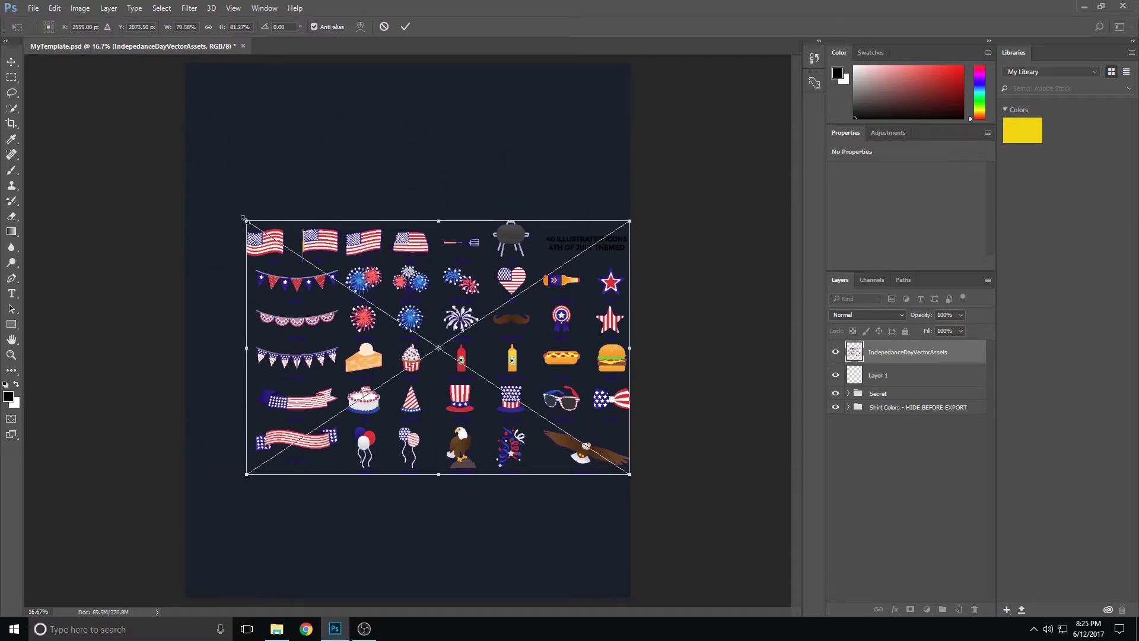
{"action": "key", "text": "ctrl+z"}
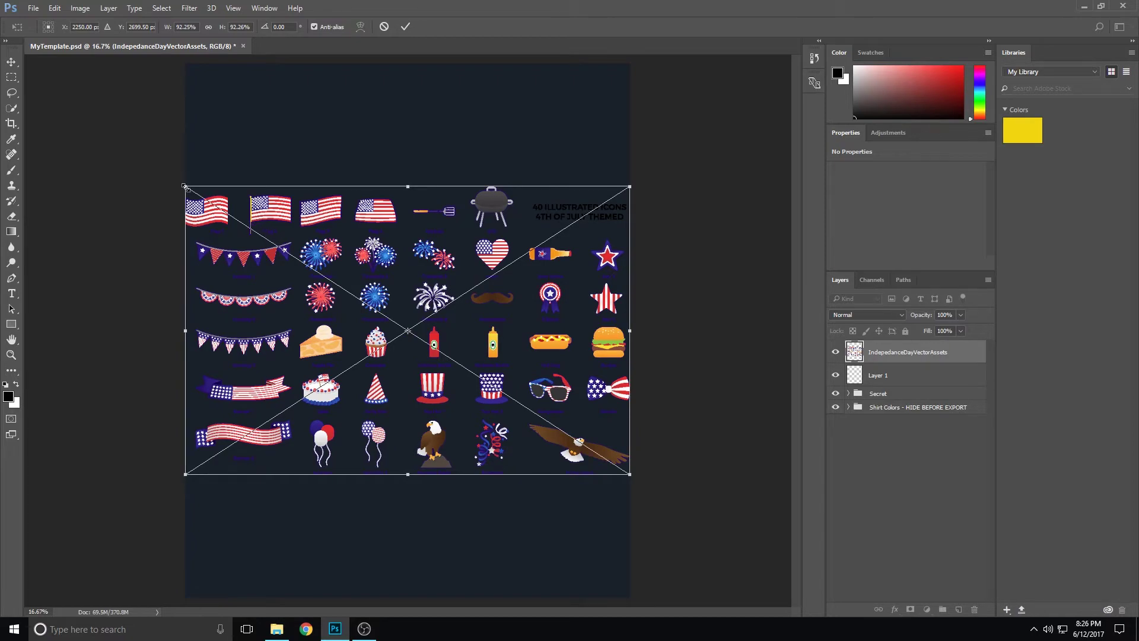
{"action": "left_click_drag", "start_coordinate": [184, 187], "coordinate": [7, 21]}
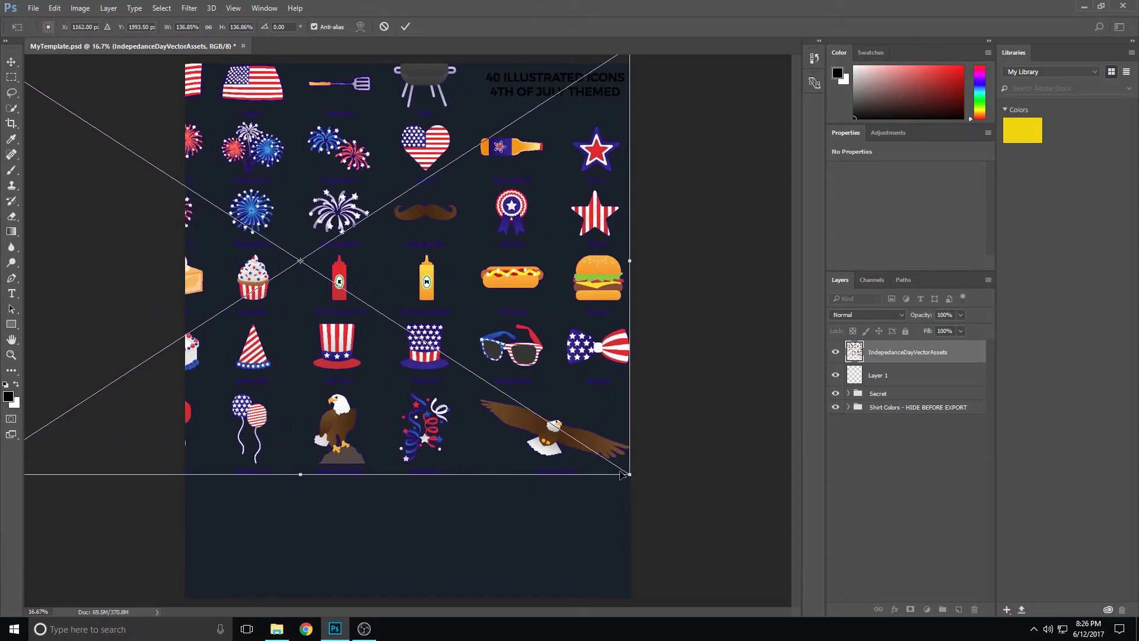
{"action": "left_click_drag", "start_coordinate": [622, 475], "coordinate": [826, 607]}
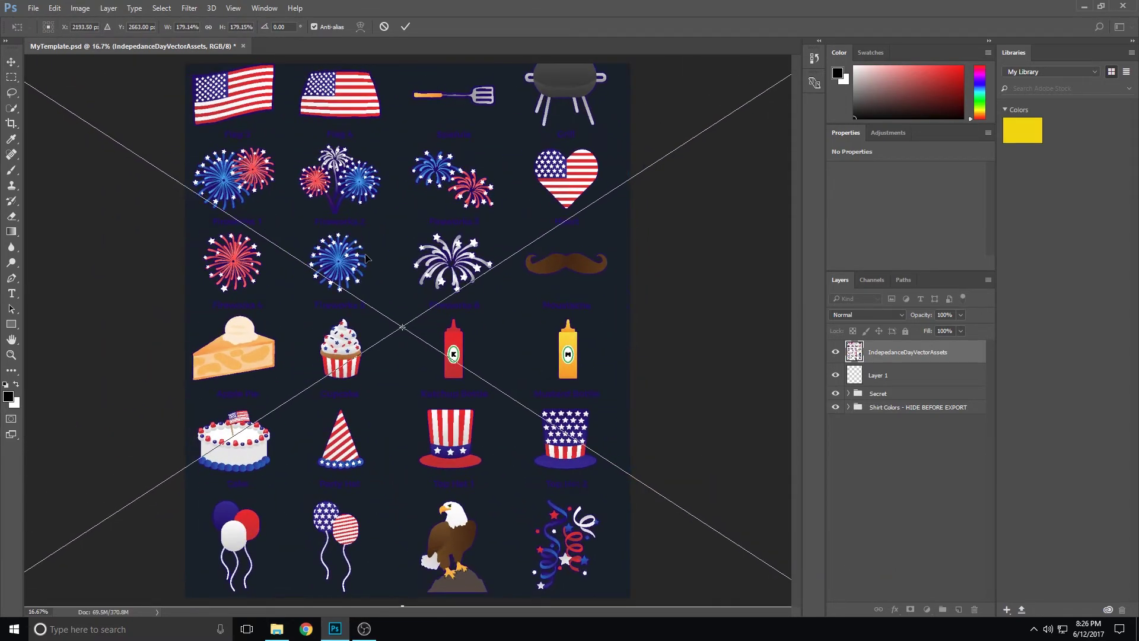
{"action": "left_click_drag", "start_coordinate": [343, 266], "coordinate": [593, 244]}
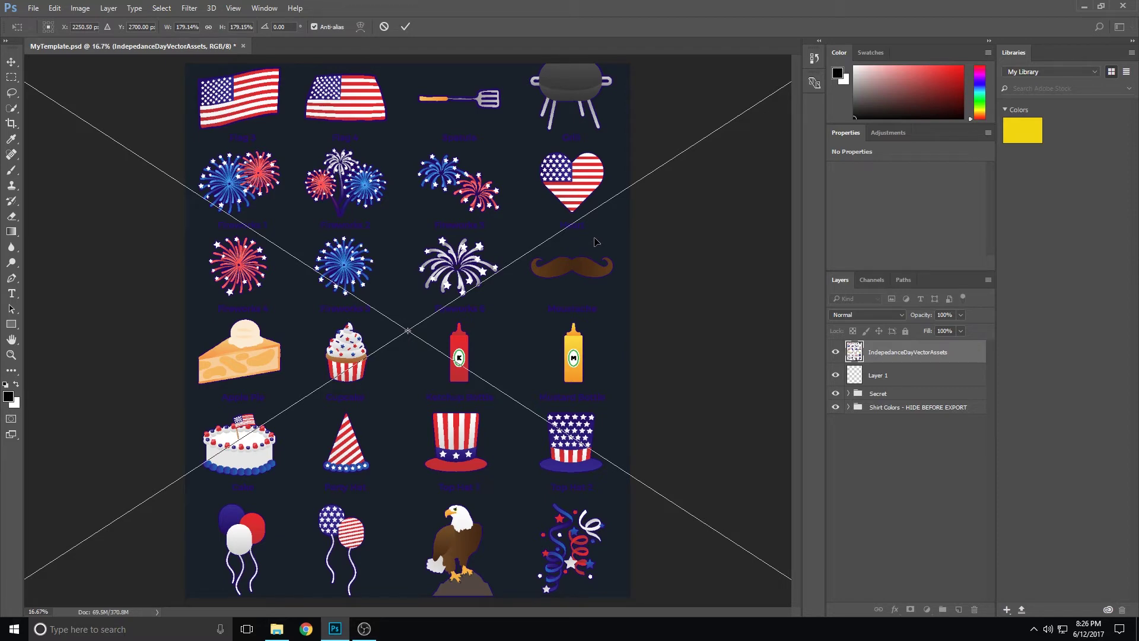
{"action": "key", "text": "ctrl+minus"}
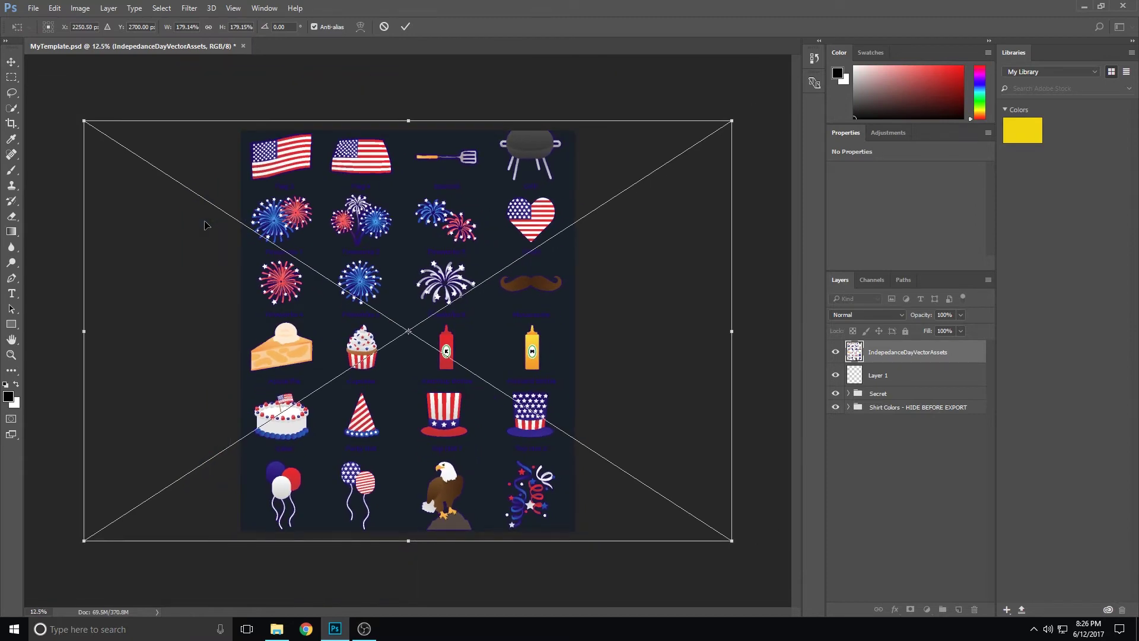
{"action": "key", "text": "ctrl+plus"}
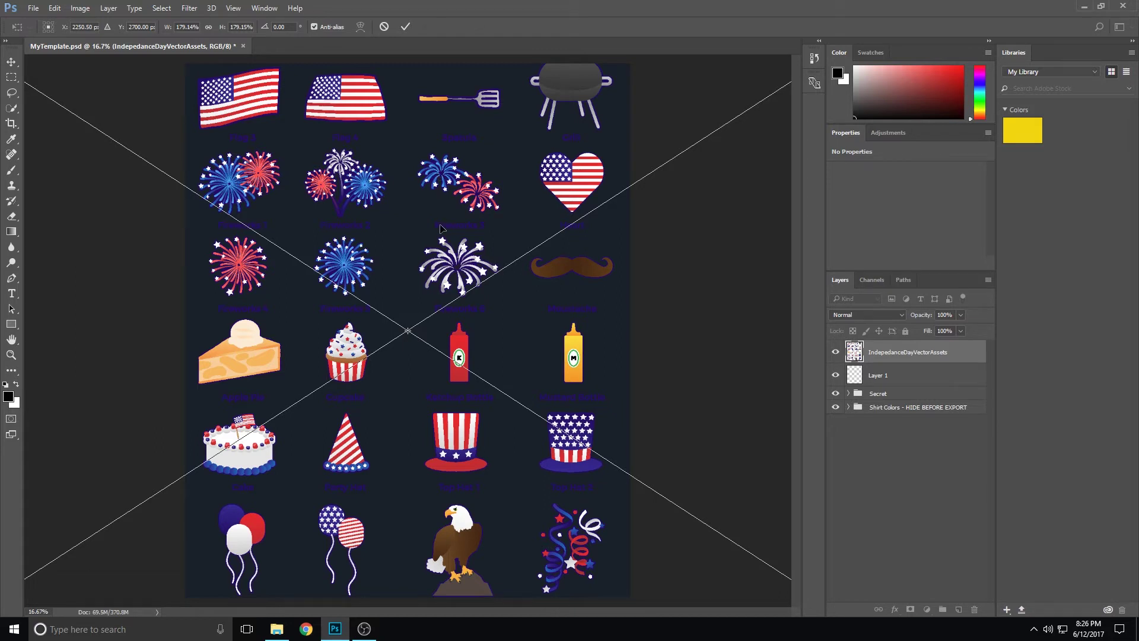
{"action": "key", "text": "m"}
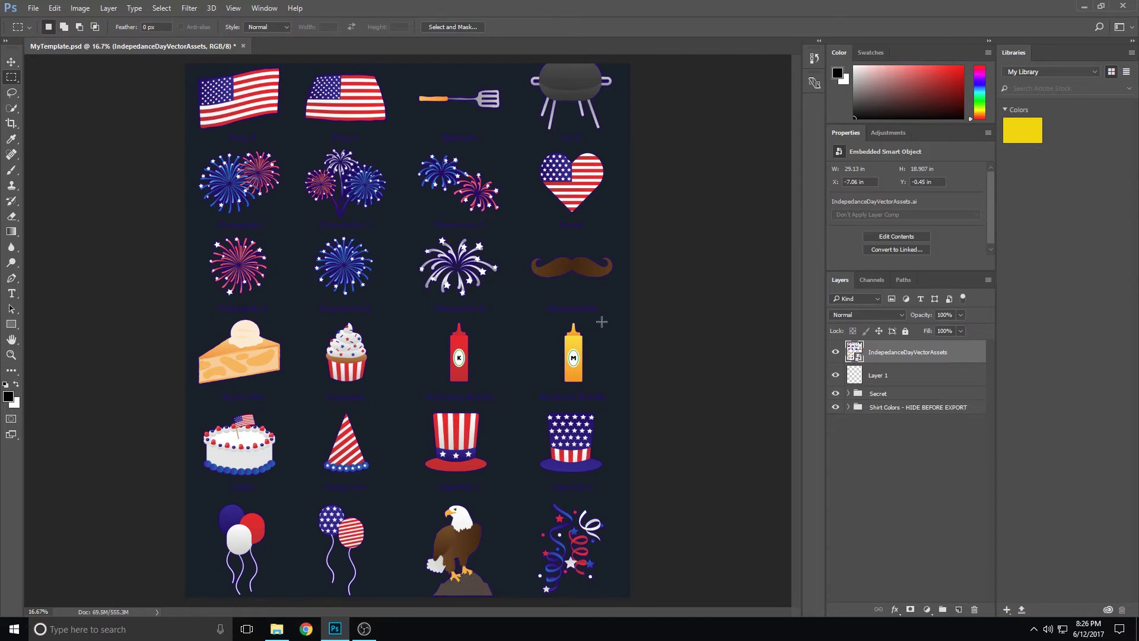
Move the icon sheet about 3.06 in to the right across the canvas, and delete the IndepedanceDayVectorAssets layer.
{"action": "left_click", "coordinate": [12, 62]}
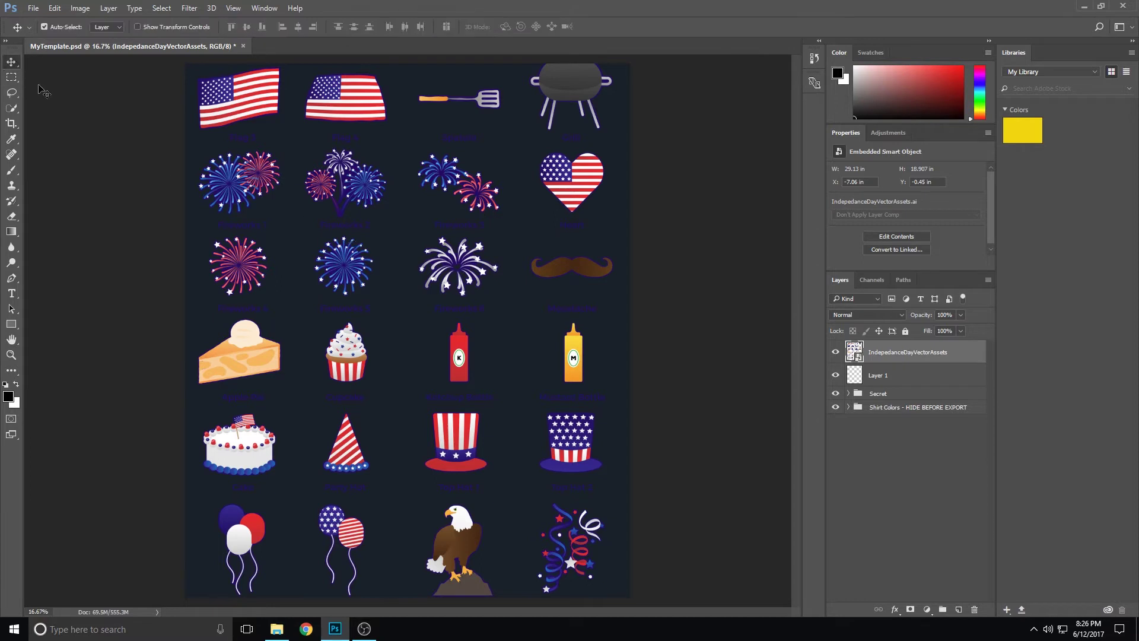
{"action": "mouse_move", "coordinate": [555, 320]}
{"action": "left_mouse_down"}
{"action": "mouse_move", "coordinate": [540, 321]}
{"action": "mouse_move", "coordinate": [556, 320]}
{"action": "left_mouse_up"}
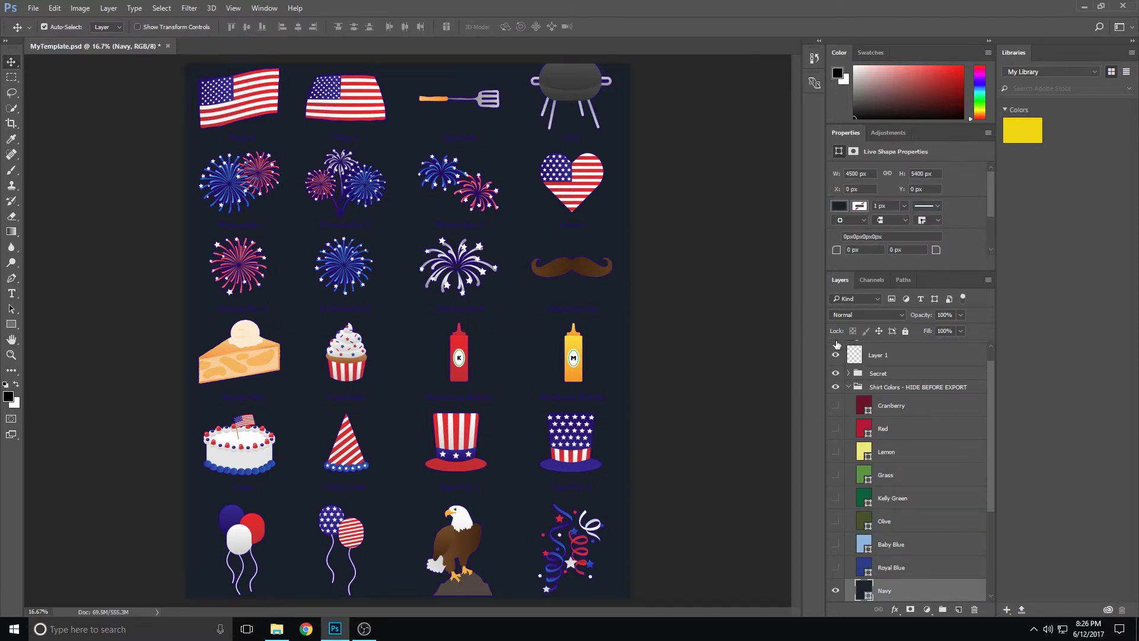
{"action": "left_click", "coordinate": [904, 356]}
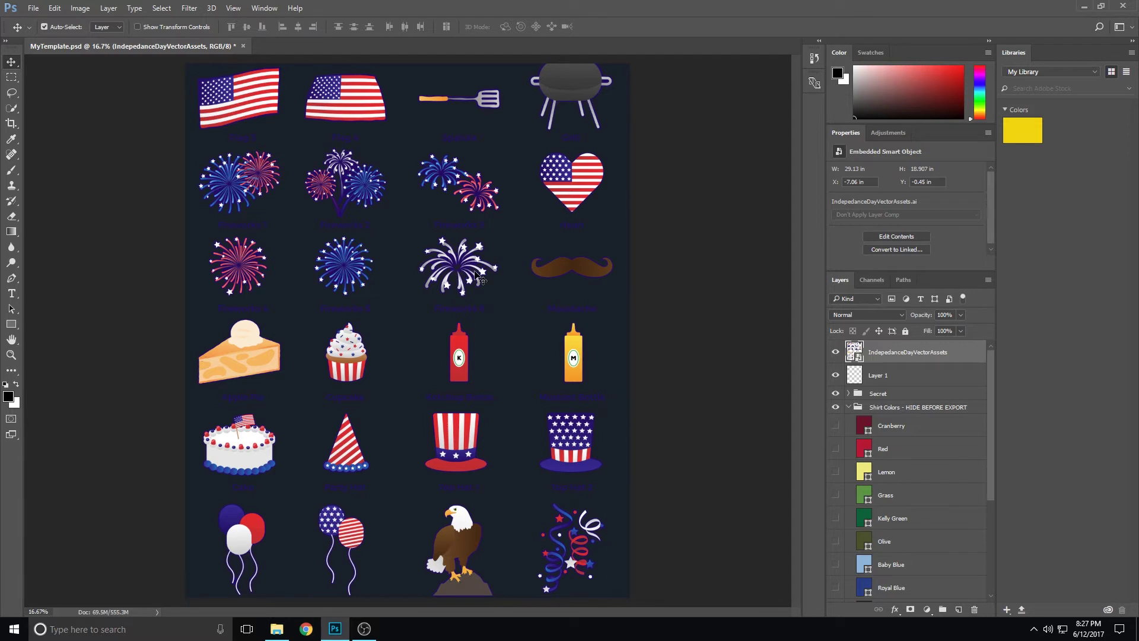
{"action": "left_click_drag", "start_coordinate": [341, 96], "coordinate": [347, 98]}
{"action": "left_click_drag", "start_coordinate": [582, 450], "coordinate": [569, 448]}
{"action": "left_click_drag", "start_coordinate": [713, 443], "coordinate": [664, 443]}
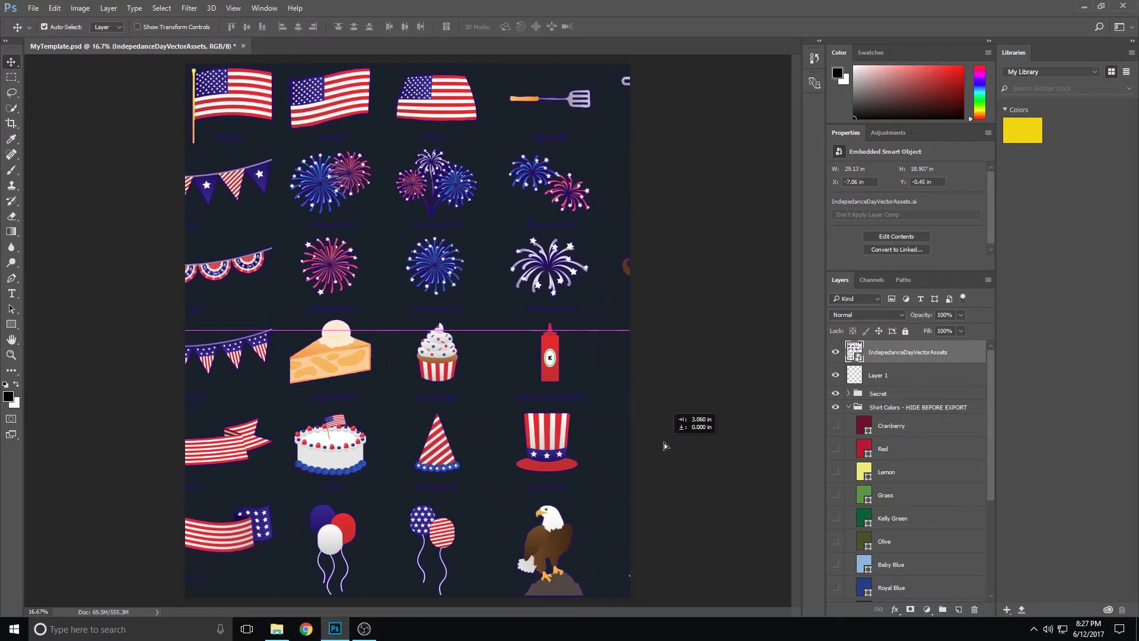
{"action": "left_click_drag", "start_coordinate": [854, 355], "coordinate": [974, 610]}
Place IndependanceDayFireworks 1 from the SVG folder as an embedded smart object, enlarged proportionally from its centre to about 513%.
{"action": "left_click", "coordinate": [33, 9]}
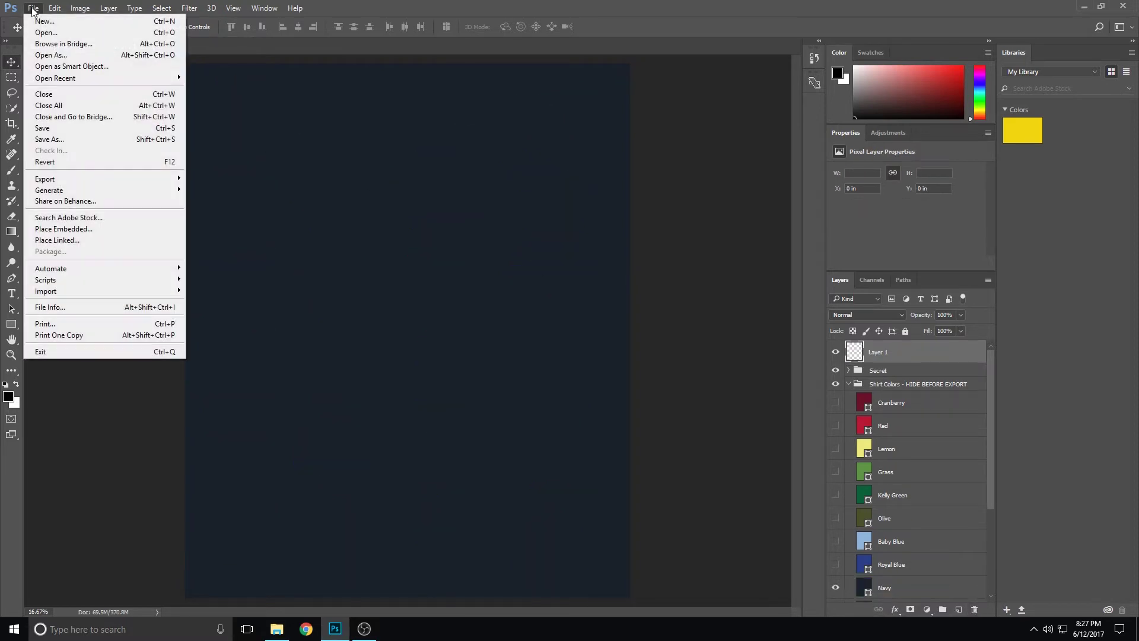
{"action": "left_click", "coordinate": [95, 229]}
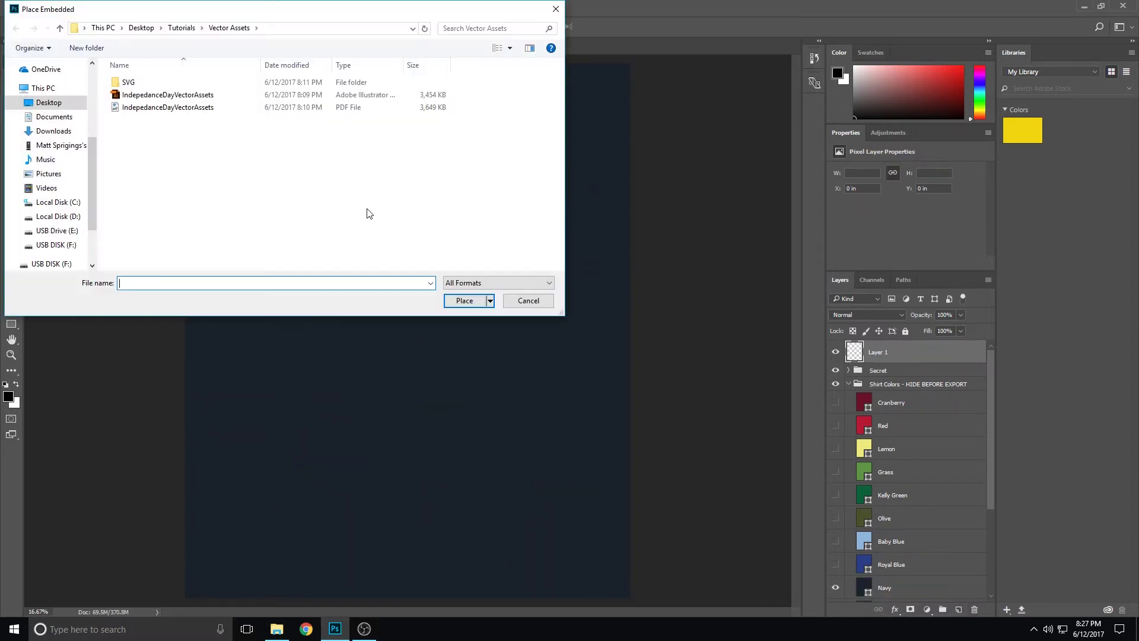
{"action": "double_click", "coordinate": [143, 83]}
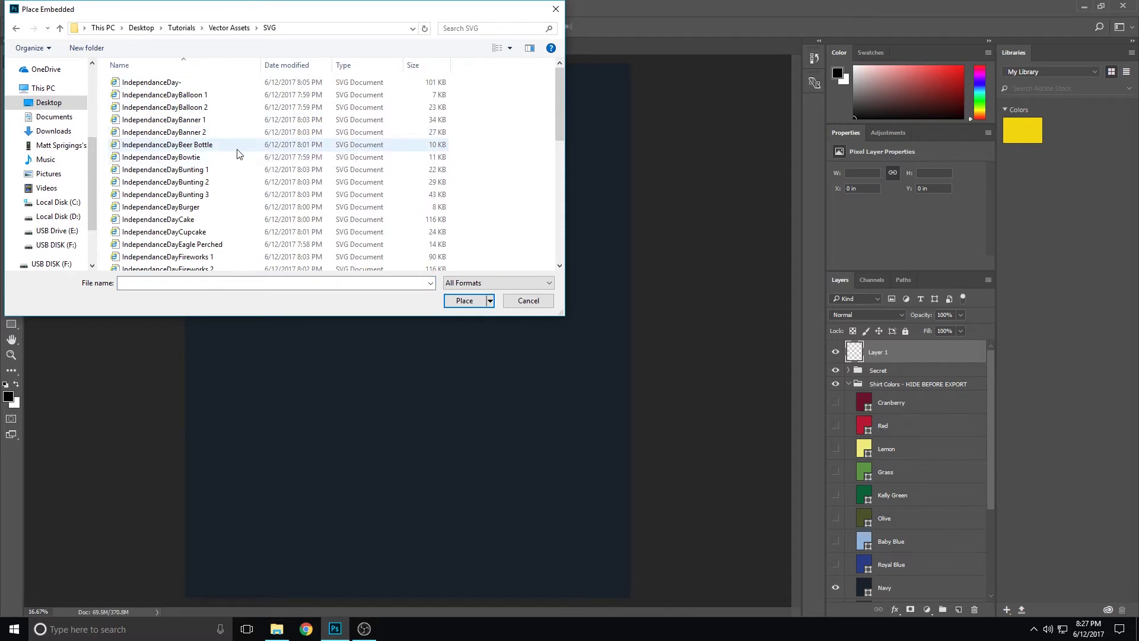
{"action": "scroll", "coordinate": [237, 154], "scroll_direction": "down", "scroll_amount": 1}
{"action": "scroll", "coordinate": [238, 153], "scroll_direction": "down", "scroll_amount": 1}
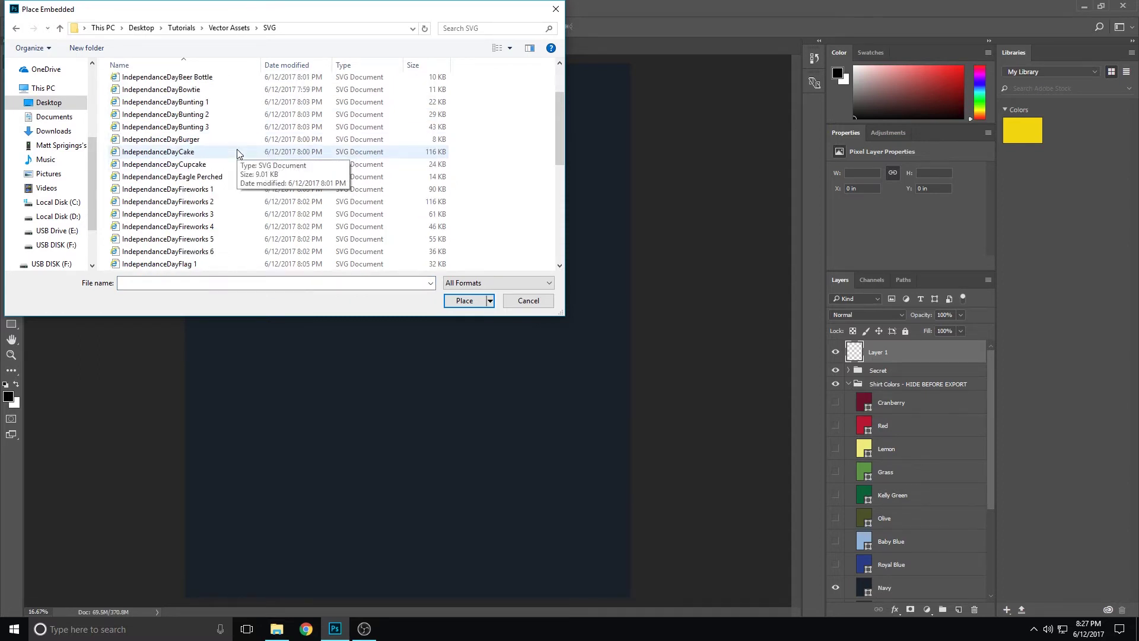
{"action": "left_click", "coordinate": [224, 189]}
{"action": "left_click", "coordinate": [212, 251]}
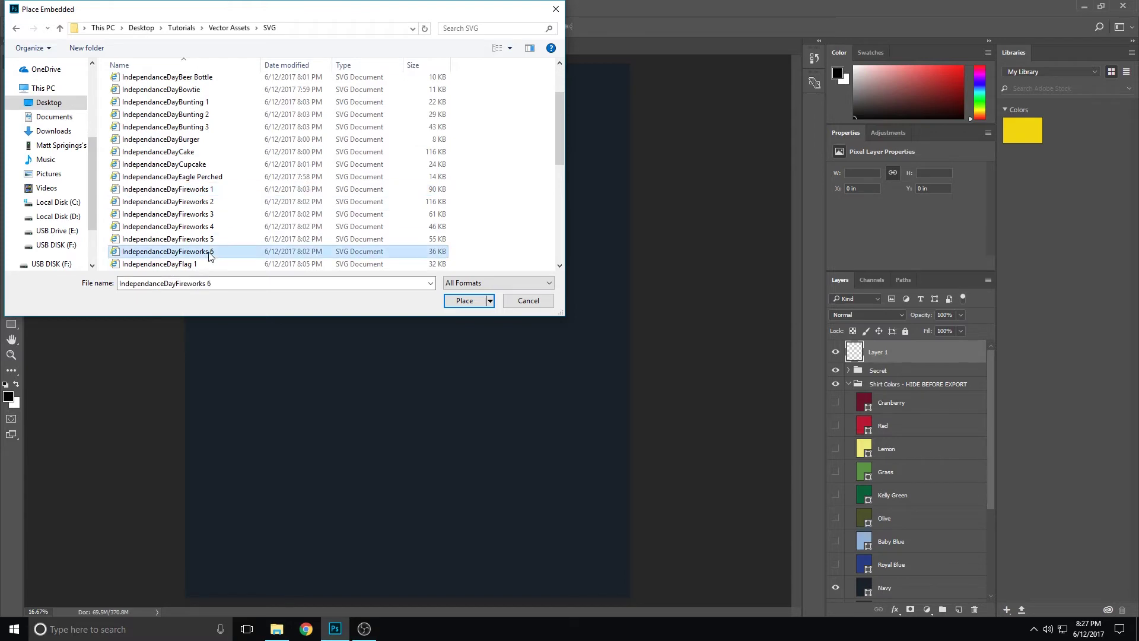
{"action": "left_click", "coordinate": [207, 188]}
{"action": "left_click", "coordinate": [454, 301]}
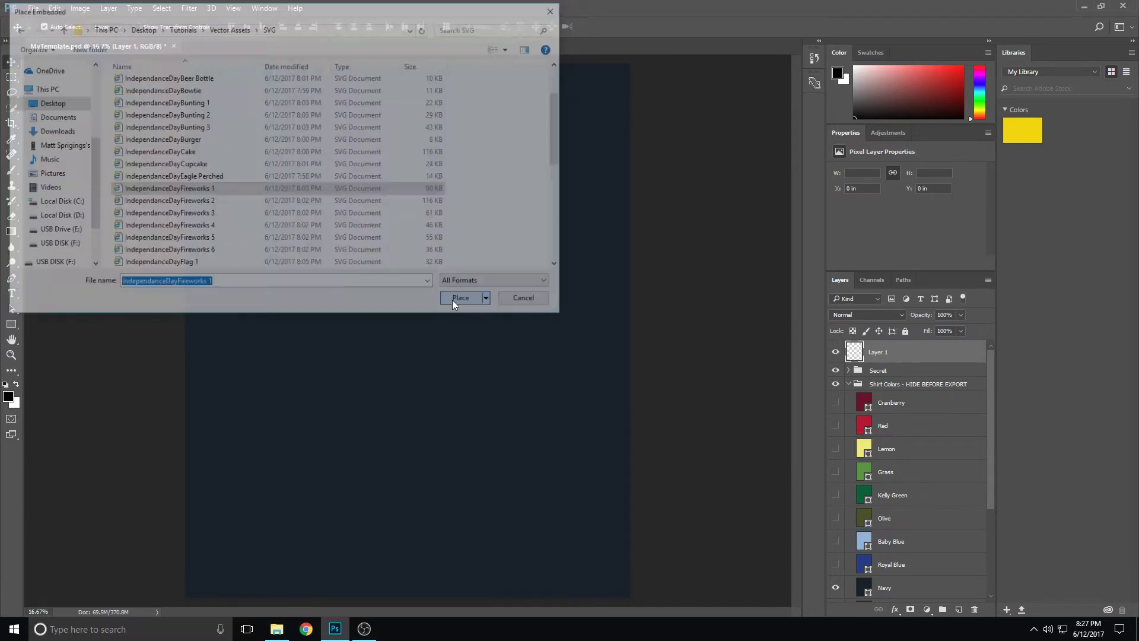
{"action": "left_click_drag", "start_coordinate": [434, 310], "coordinate": [530, 235]}
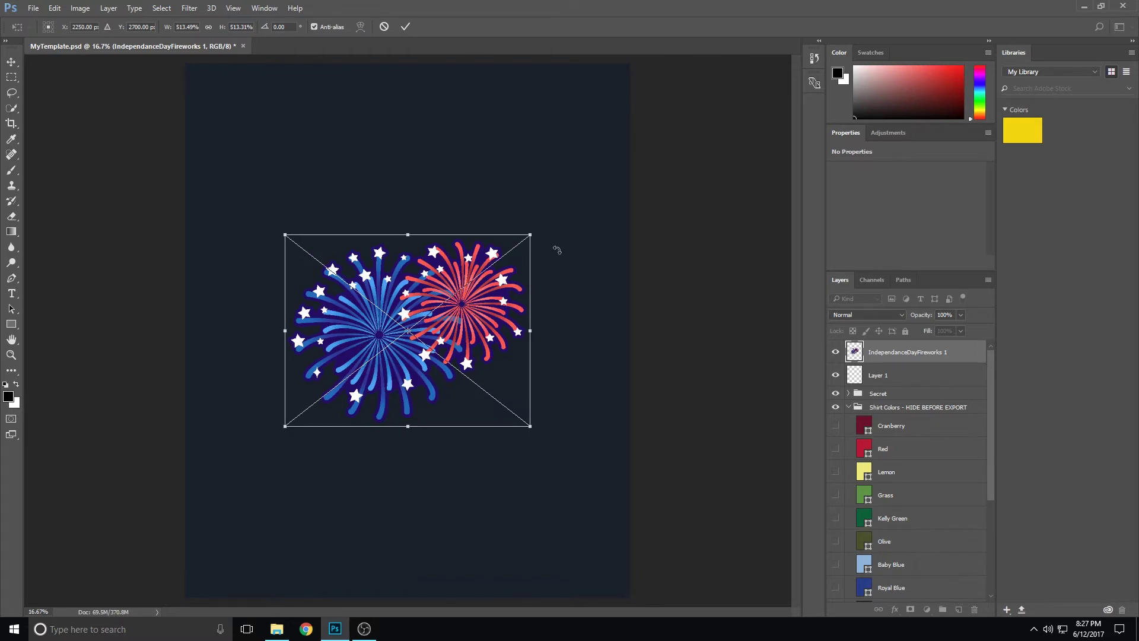
{"action": "key", "text": "Return"}
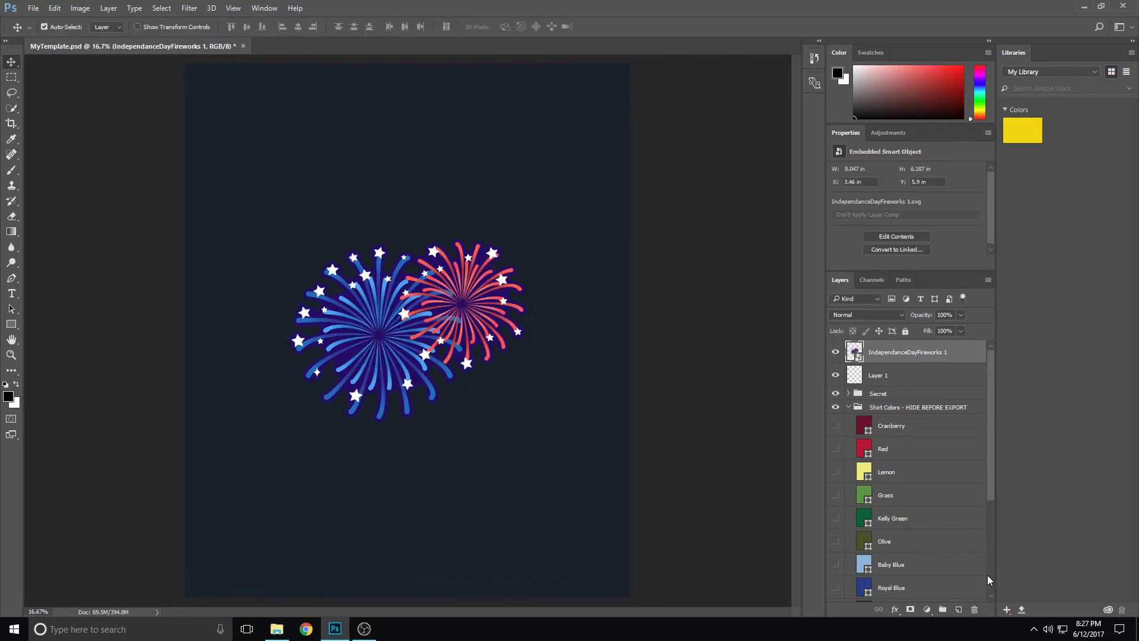
Place the IndependanceDayFireworks 2 SVG as an embedded smart object above a new blank layer, enlarged proportionally to about 10.54 by 8.8 in.
{"action": "left_click", "coordinate": [959, 609]}
{"action": "left_click", "coordinate": [33, 8]}
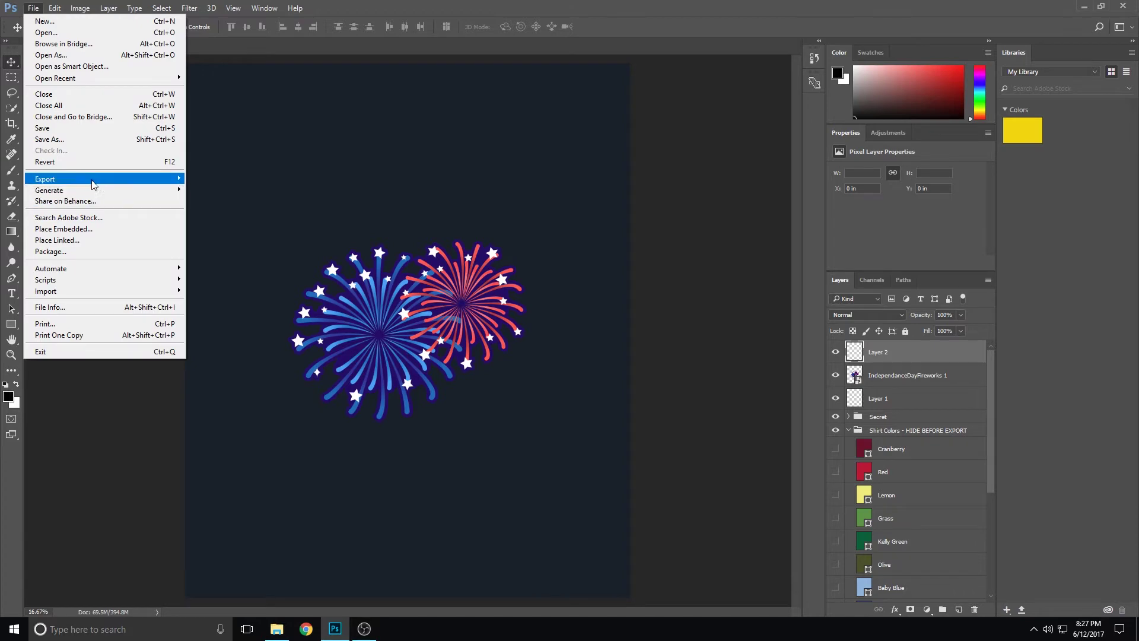
{"action": "left_click", "coordinate": [64, 228]}
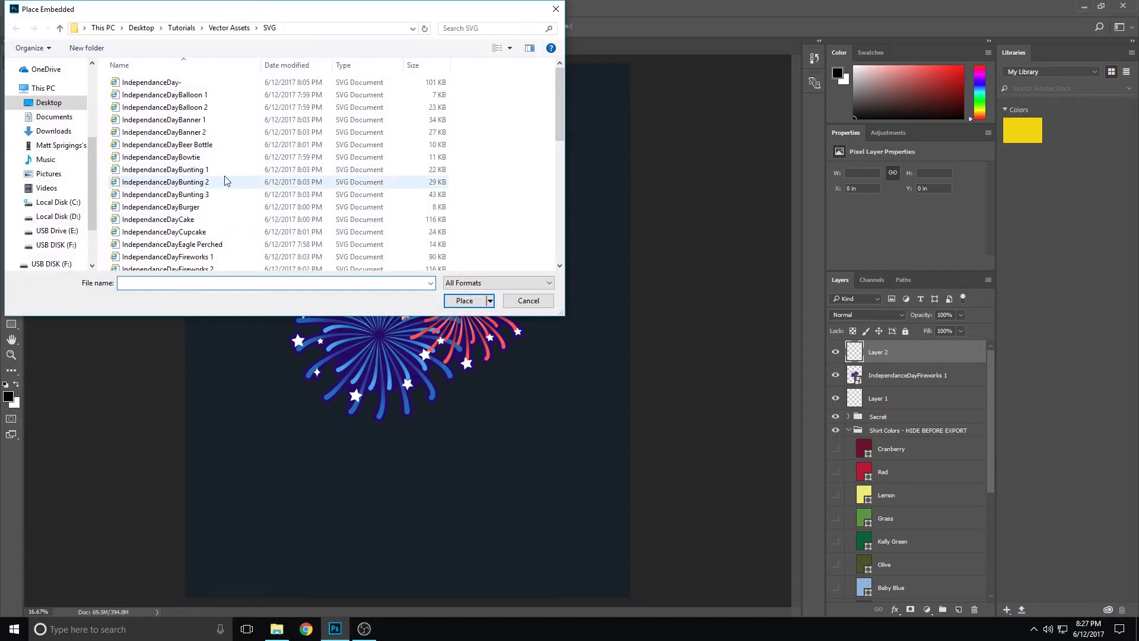
{"action": "scroll", "coordinate": [226, 180], "scroll_direction": "down", "scroll_amount": 1}
{"action": "left_click", "coordinate": [178, 238]}
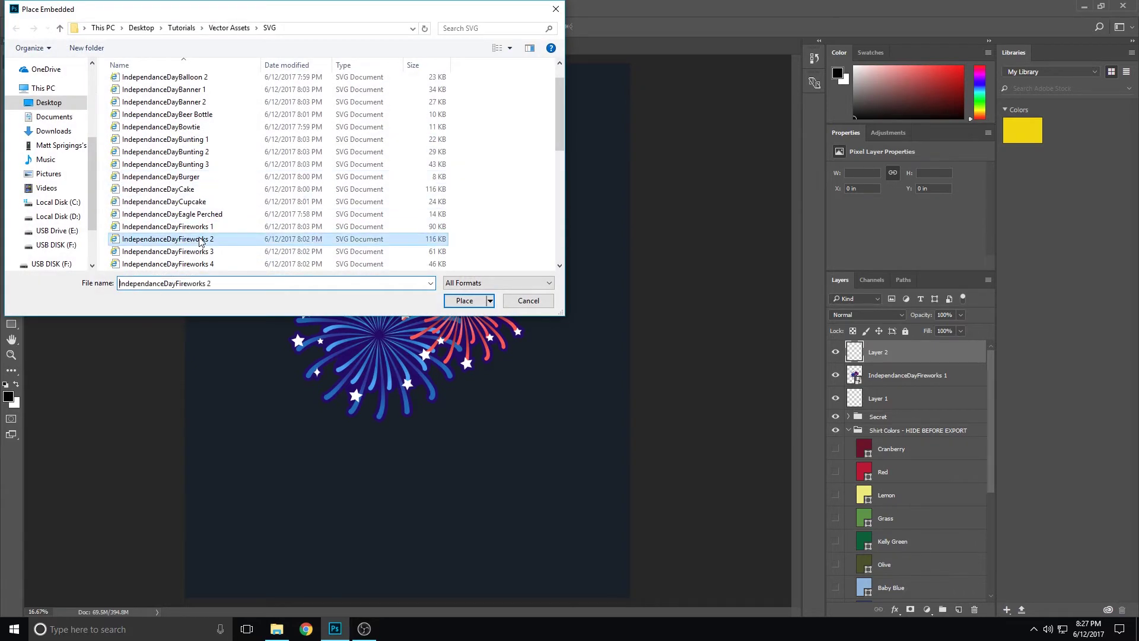
{"action": "left_click", "coordinate": [464, 300]}
{"action": "left_click_drag", "start_coordinate": [435, 311], "coordinate": [585, 218]}
{"action": "key", "text": "Return"}
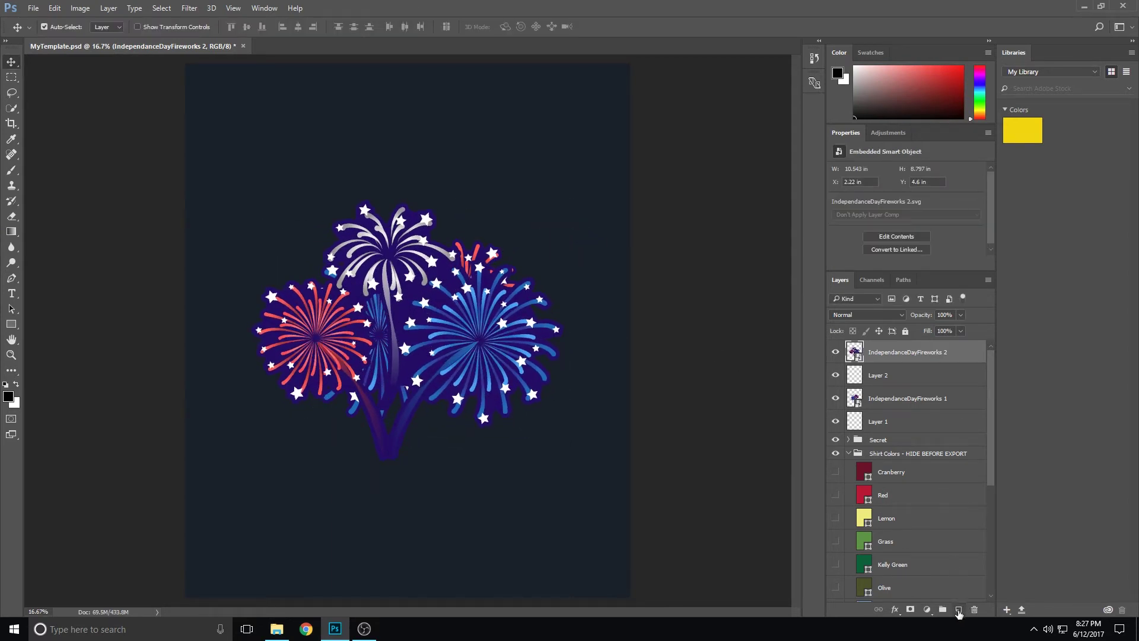
Place the IndependanceDayFlag 1 SVG as an embedded smart object directly above Layer 2, enlarged proportionally to about 530%.
{"action": "left_click", "coordinate": [896, 374]}
{"action": "left_click", "coordinate": [34, 8]}
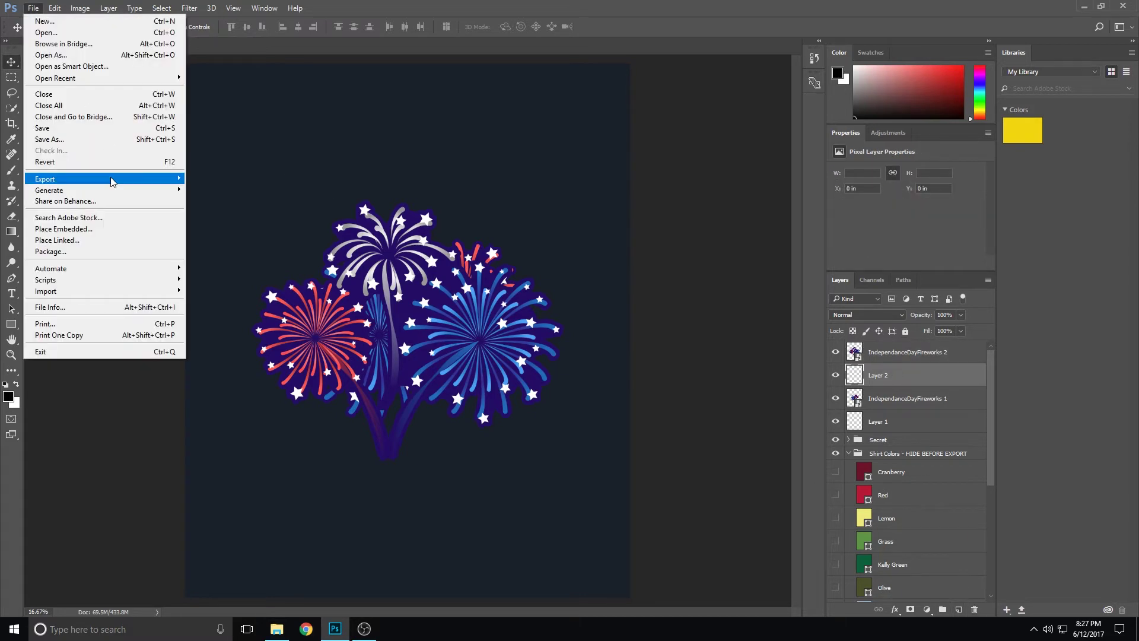
{"action": "left_click", "coordinate": [104, 231]}
{"action": "scroll", "coordinate": [219, 183], "scroll_direction": "down", "scroll_amount": 2}
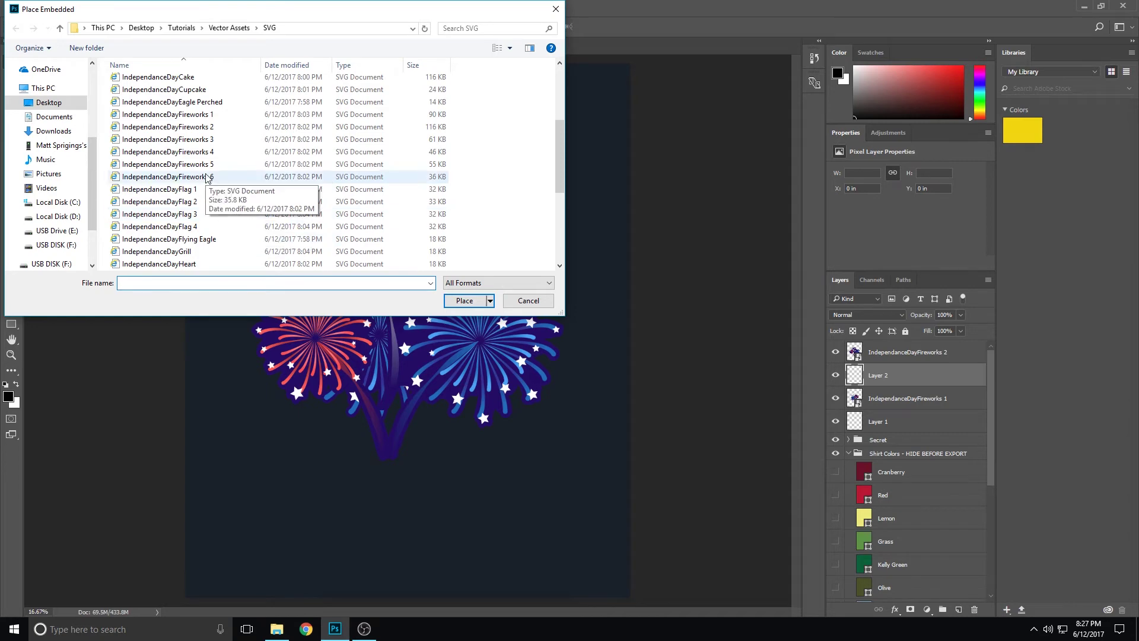
{"action": "left_click", "coordinate": [204, 188]}
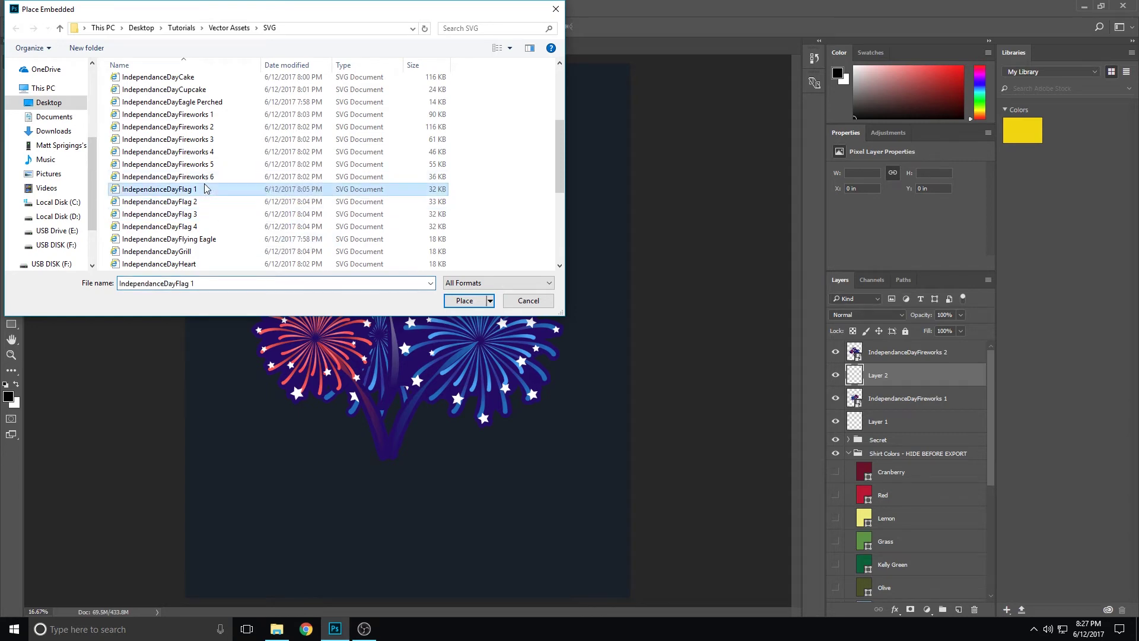
{"action": "left_click", "coordinate": [465, 301]}
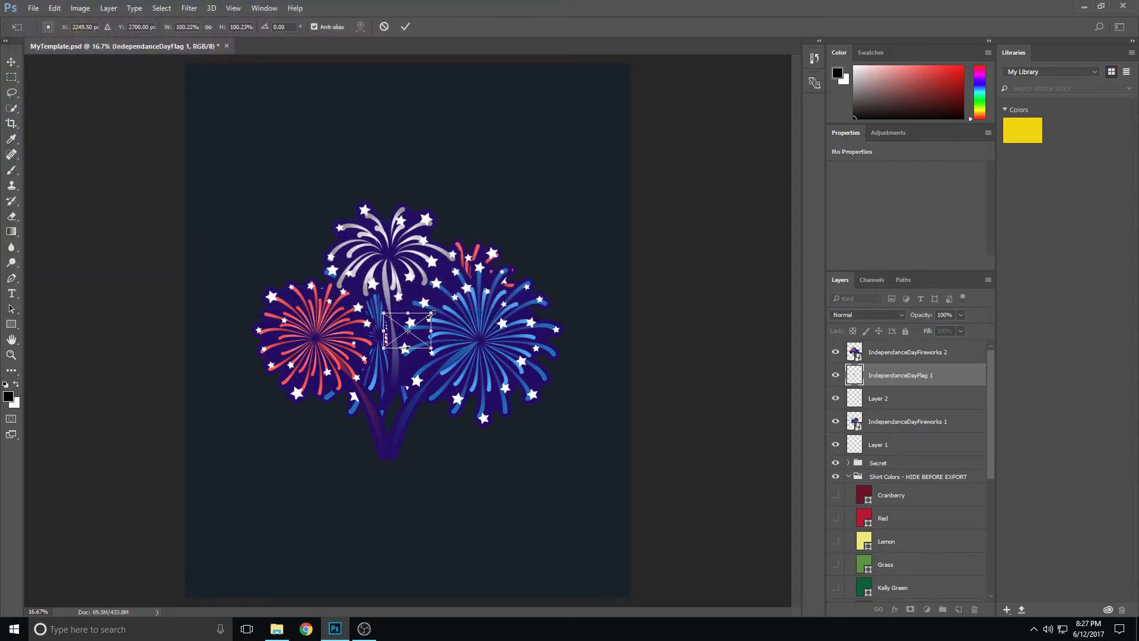
{"action": "left_click_drag", "start_coordinate": [431, 313], "coordinate": [530, 241]}
{"action": "key", "text": "Return"}
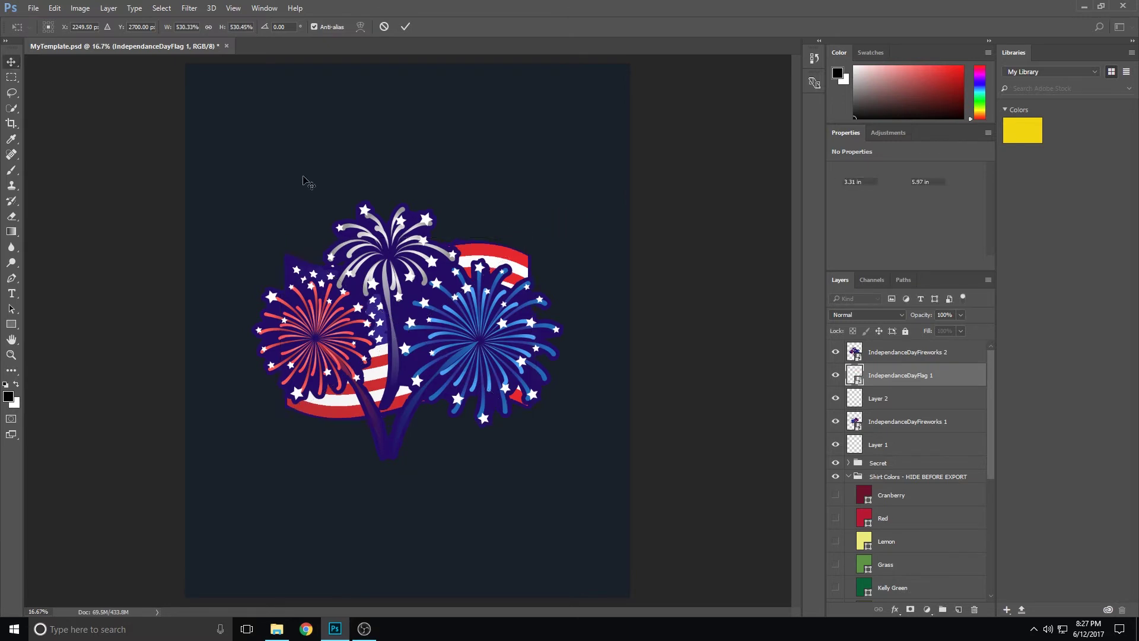
Place the IndependanceDayStreamer SVG as an embedded smart object above a new blank layer, enlarged proportionally to about 4.69 by 6.22 in.
{"action": "left_click", "coordinate": [958, 609]}
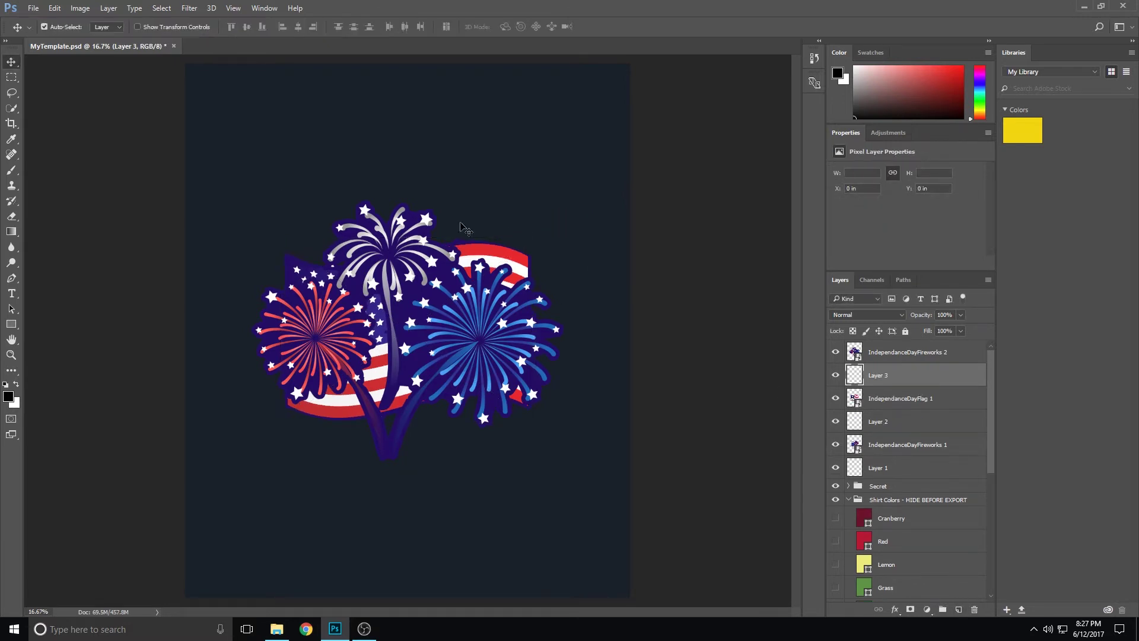
{"action": "left_click", "coordinate": [34, 8]}
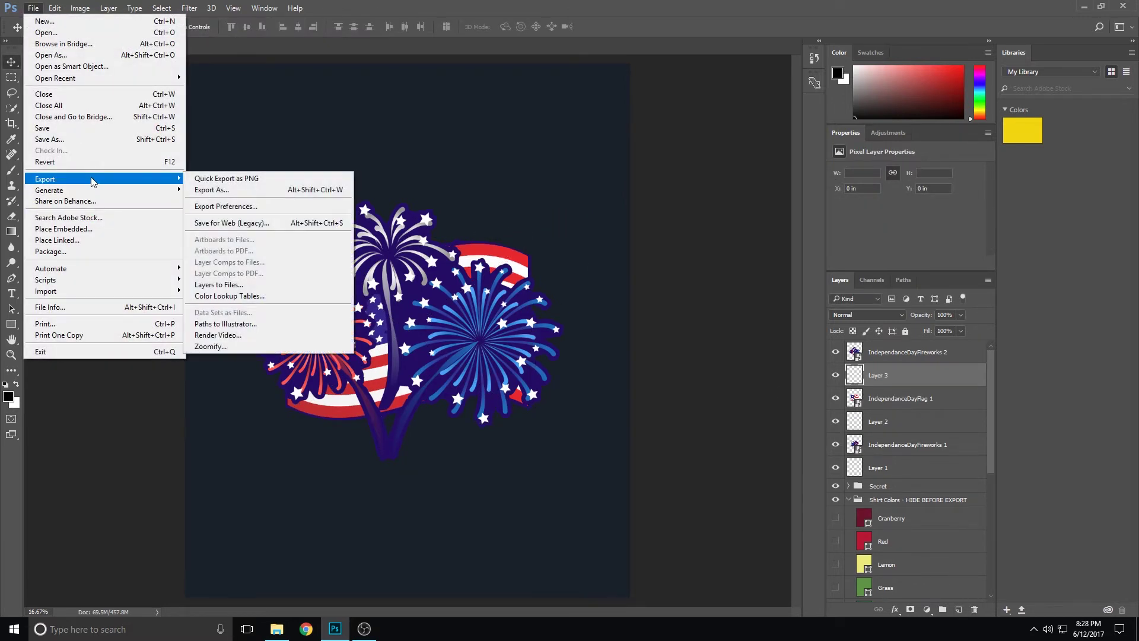
{"action": "left_click", "coordinate": [117, 229]}
{"action": "scroll", "coordinate": [250, 211], "scroll_direction": "down", "scroll_amount": 5}
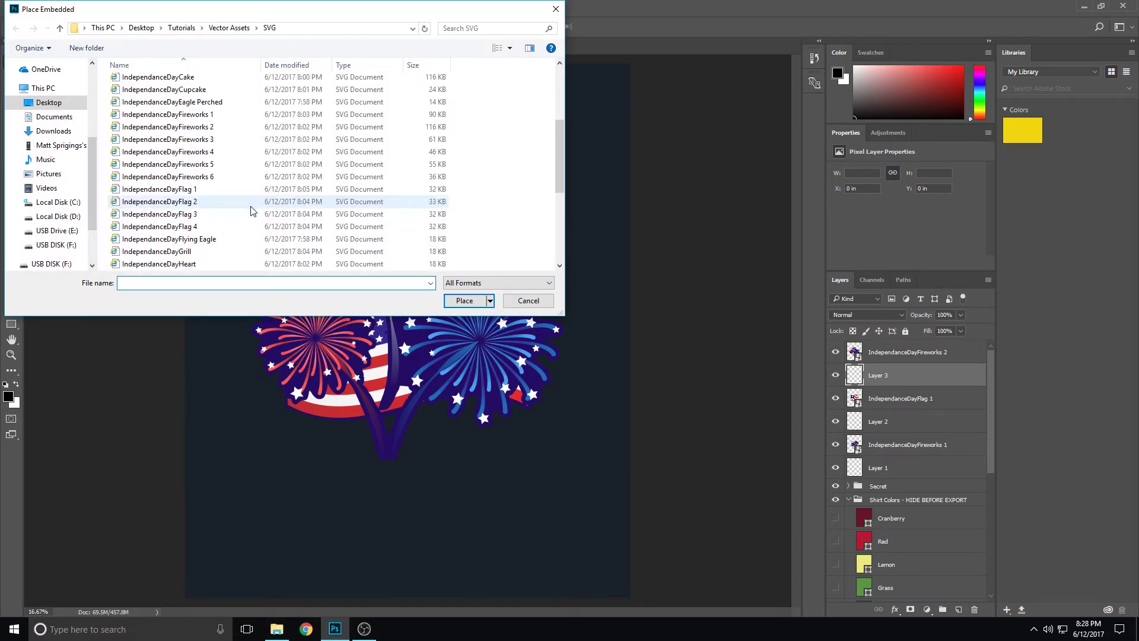
{"action": "scroll", "coordinate": [251, 210], "scroll_direction": "down", "scroll_amount": 2}
{"action": "scroll", "coordinate": [251, 211], "scroll_direction": "down", "scroll_amount": 2}
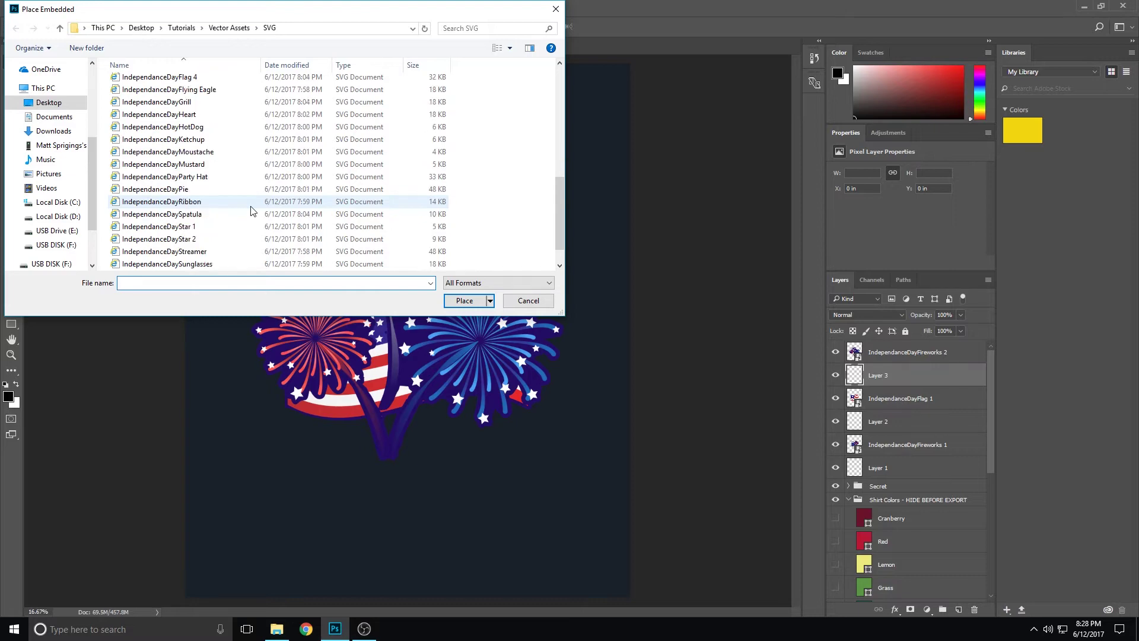
{"action": "left_click", "coordinate": [181, 251]}
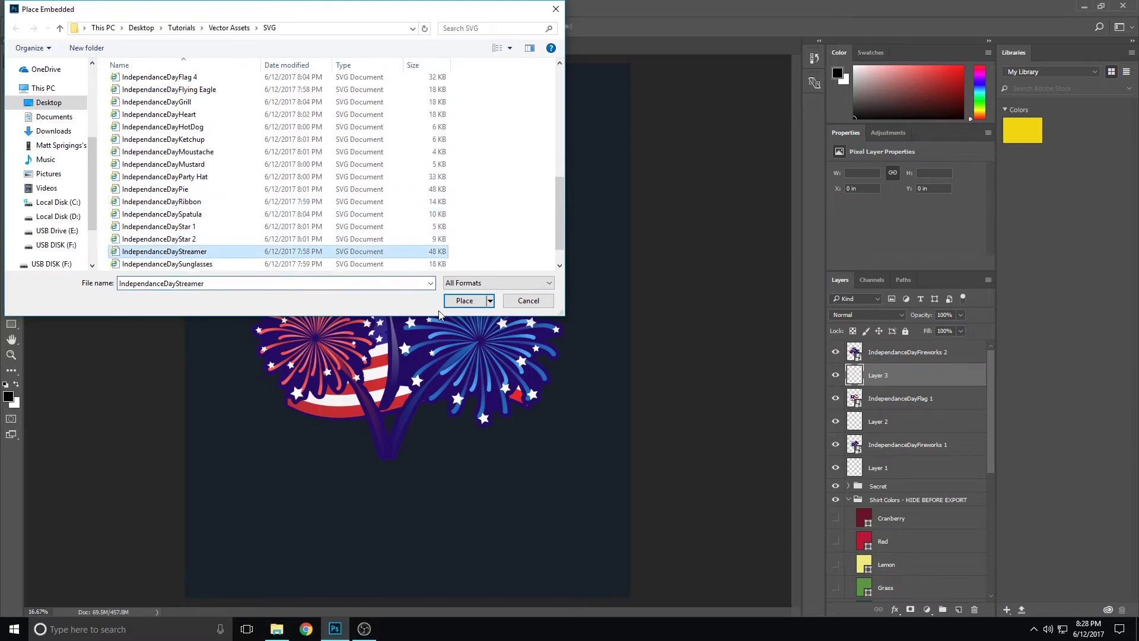
{"action": "left_click", "coordinate": [465, 301]}
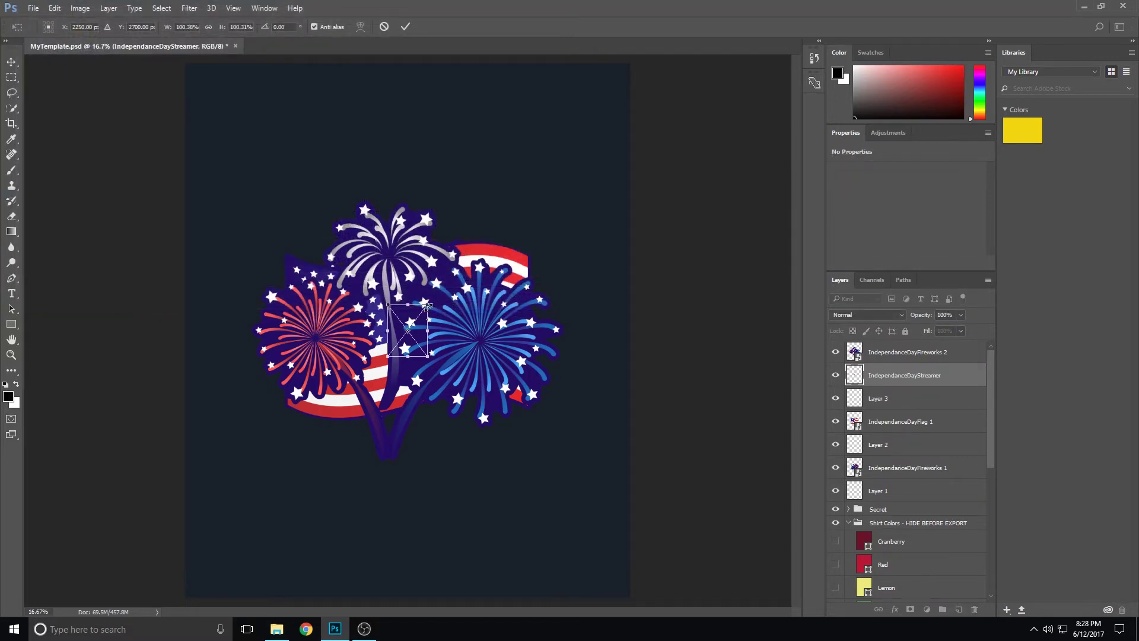
{"action": "left_click_drag", "start_coordinate": [427, 306], "coordinate": [480, 235]}
{"action": "key", "text": "Return"}
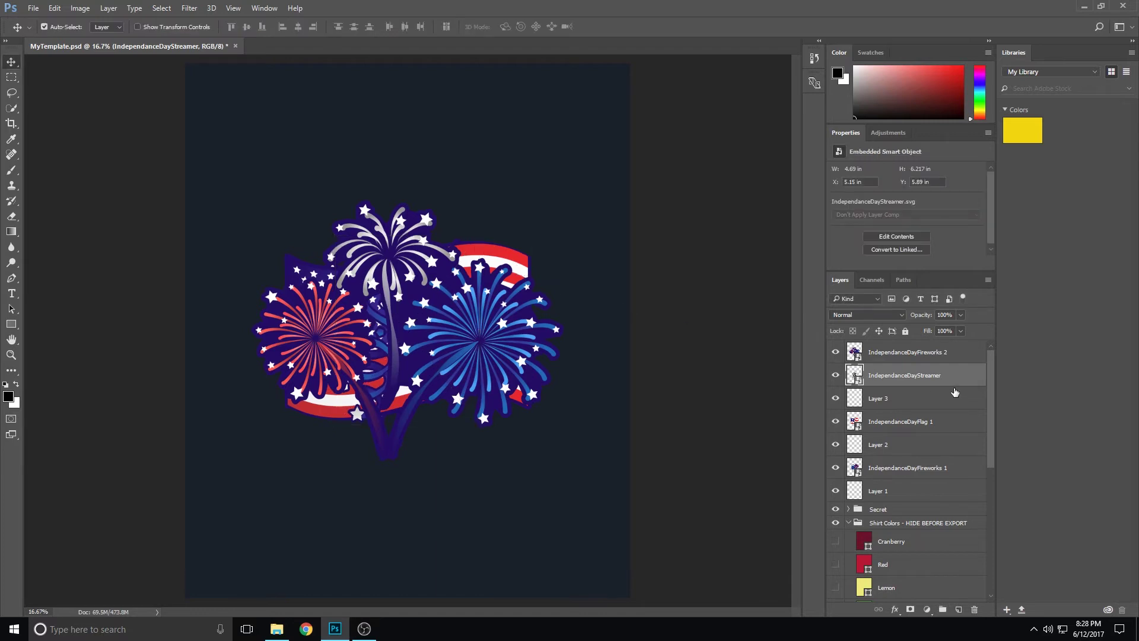
Delete the empty layers Layer 1, Layer 2 and Layer 3 from between the placed graphics.
{"action": "left_click_drag", "start_coordinate": [903, 403], "coordinate": [975, 608]}
{"action": "left_click_drag", "start_coordinate": [855, 425], "coordinate": [974, 608]}
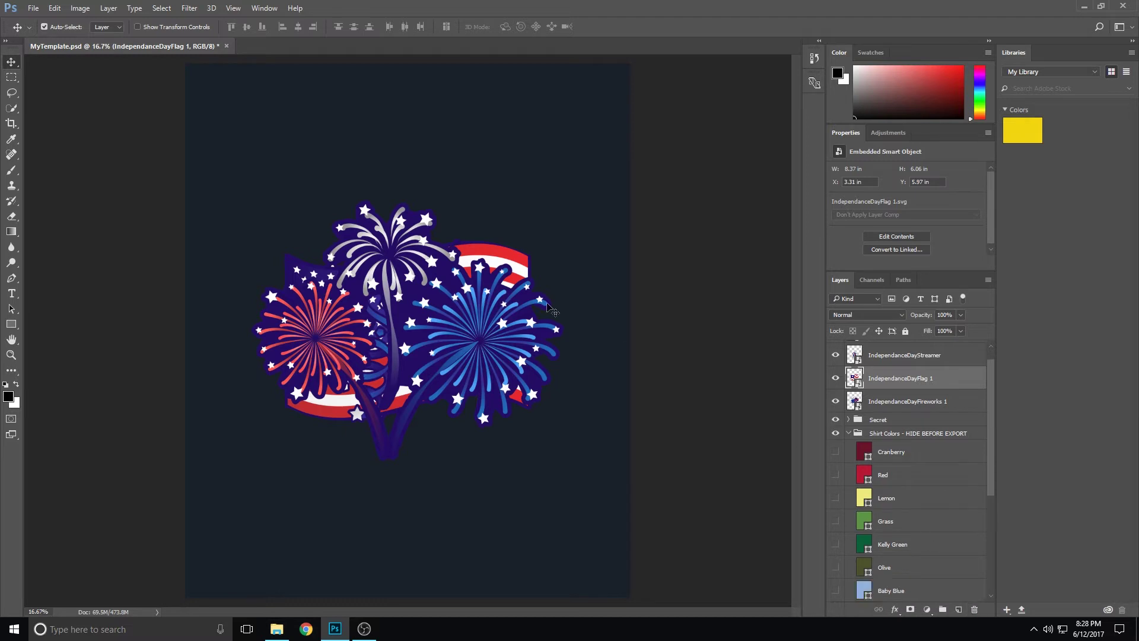
{"action": "scroll", "coordinate": [947, 394], "scroll_direction": "up", "scroll_amount": 1}
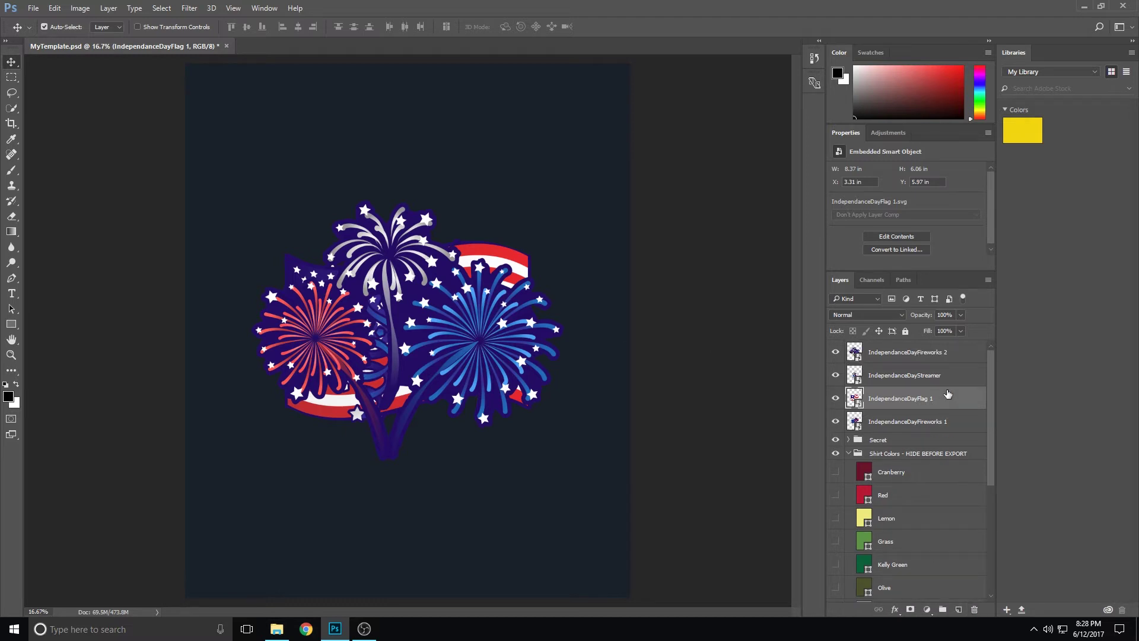
Move IndependanceDayFireworks 2 to about X 0.74 in, Y 0.56 in, and the streamer to about X 9.16 in, Y 11.49 in.
{"action": "left_click", "coordinate": [890, 364]}
{"action": "left_click_drag", "start_coordinate": [480, 353], "coordinate": [437, 233]}
{"action": "left_click", "coordinate": [889, 378]}
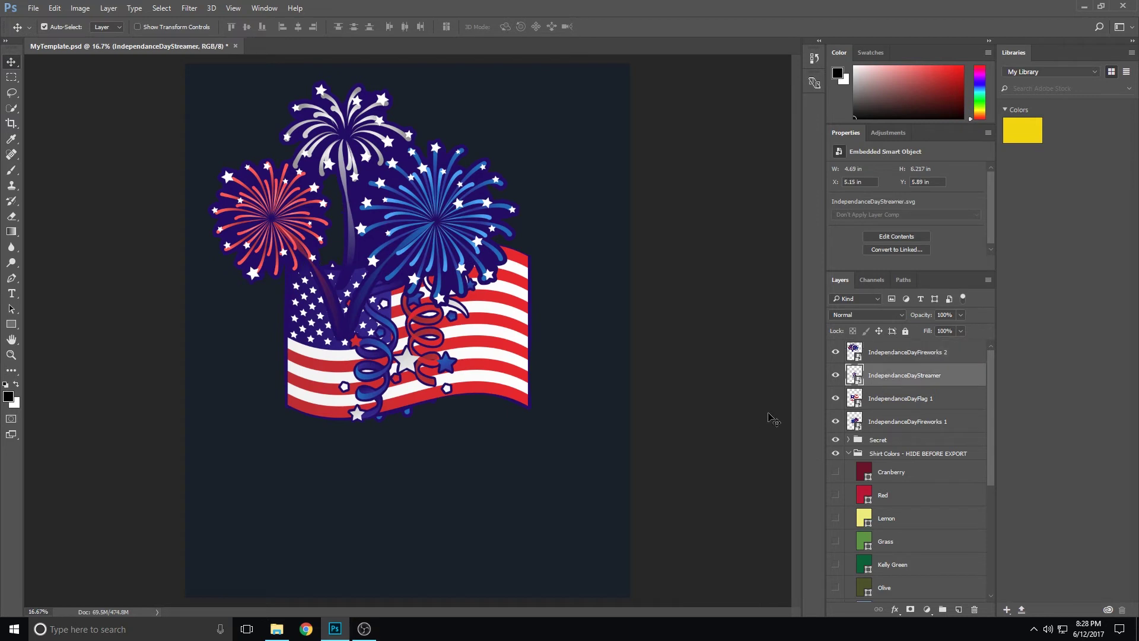
{"action": "left_click_drag", "start_coordinate": [420, 340], "coordinate": [539, 506]}
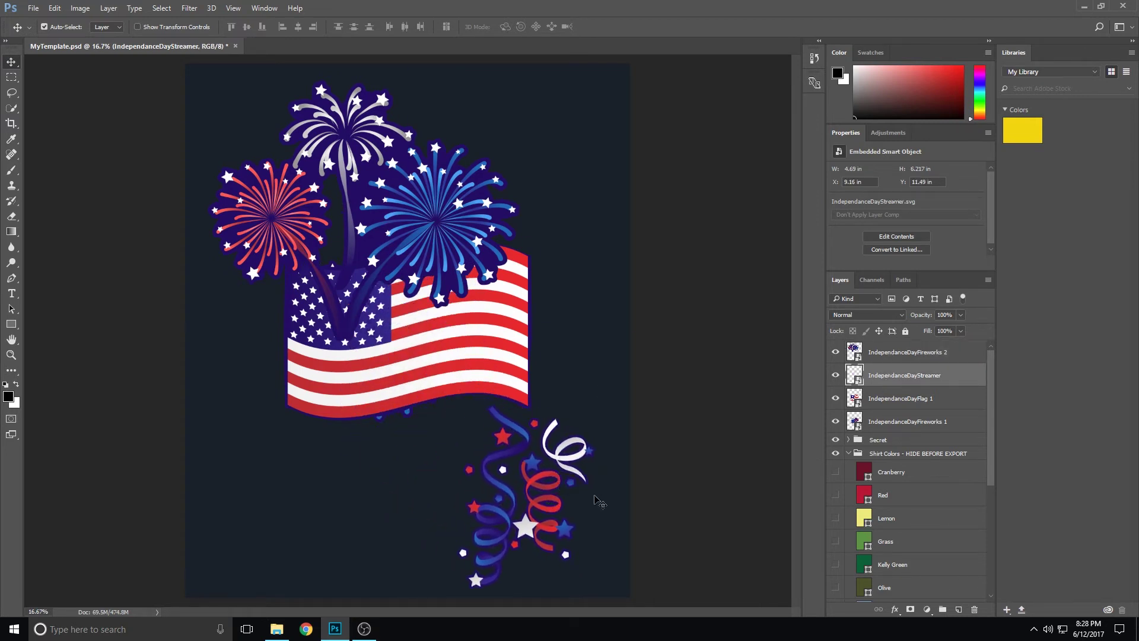
Move the flag about 1.2 in left and 3.4 in down, and IndependanceDayFireworks 1 to about X 6.02 in, Y 2.81 in.
{"action": "left_click", "coordinate": [902, 401]}
{"action": "left_click_drag", "start_coordinate": [490, 328], "coordinate": [453, 428]}
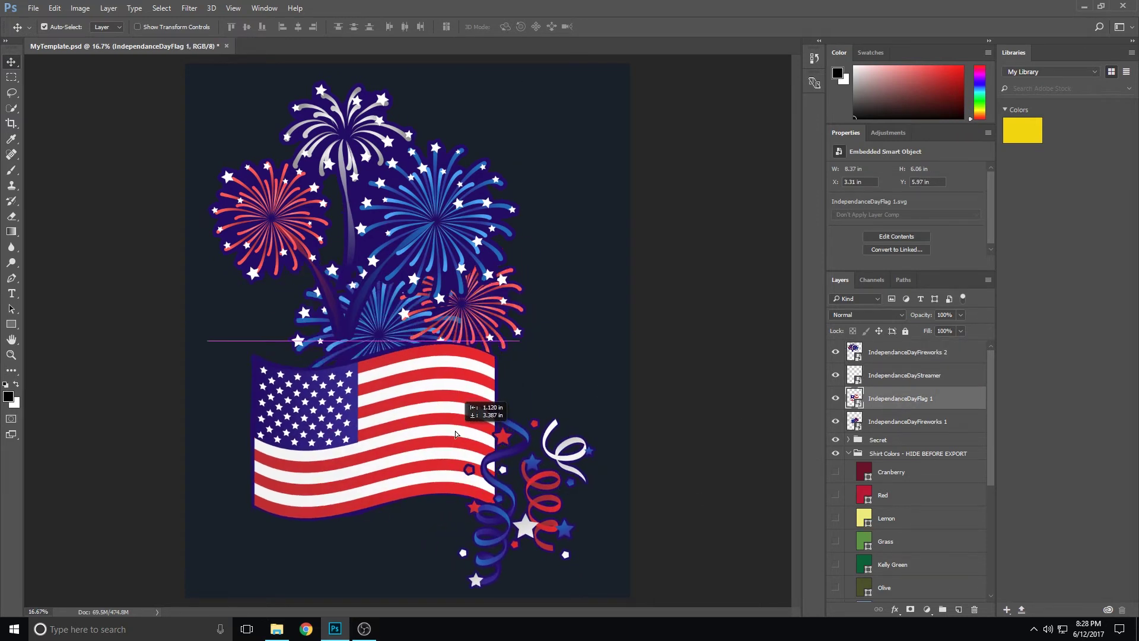
{"action": "left_click", "coordinate": [917, 422]}
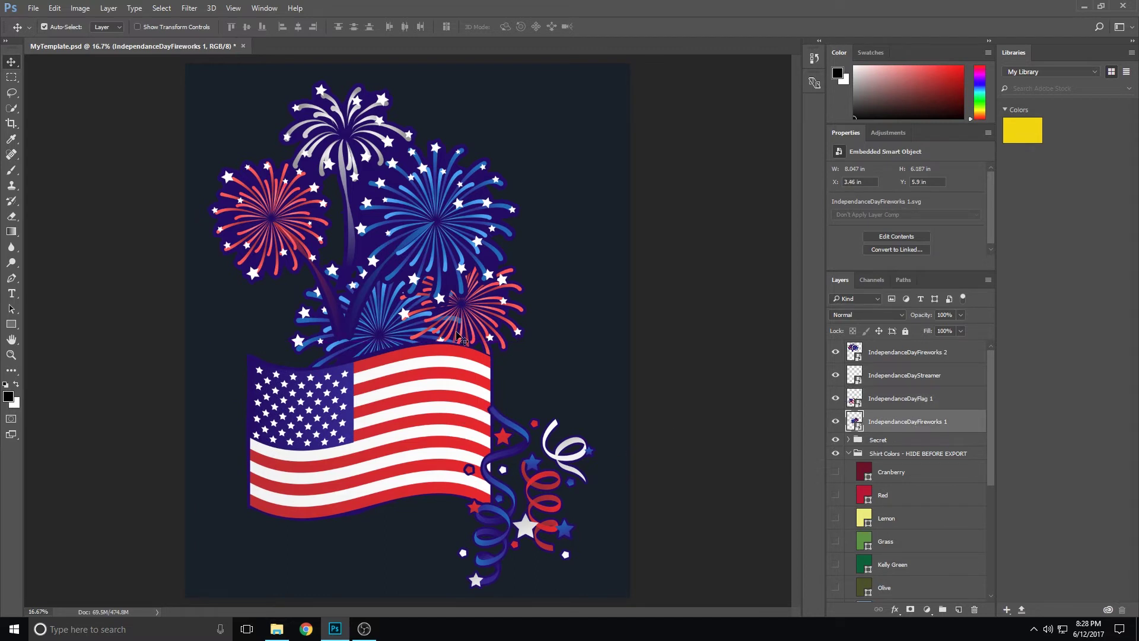
{"action": "left_click_drag", "start_coordinate": [461, 337], "coordinate": [536, 245]}
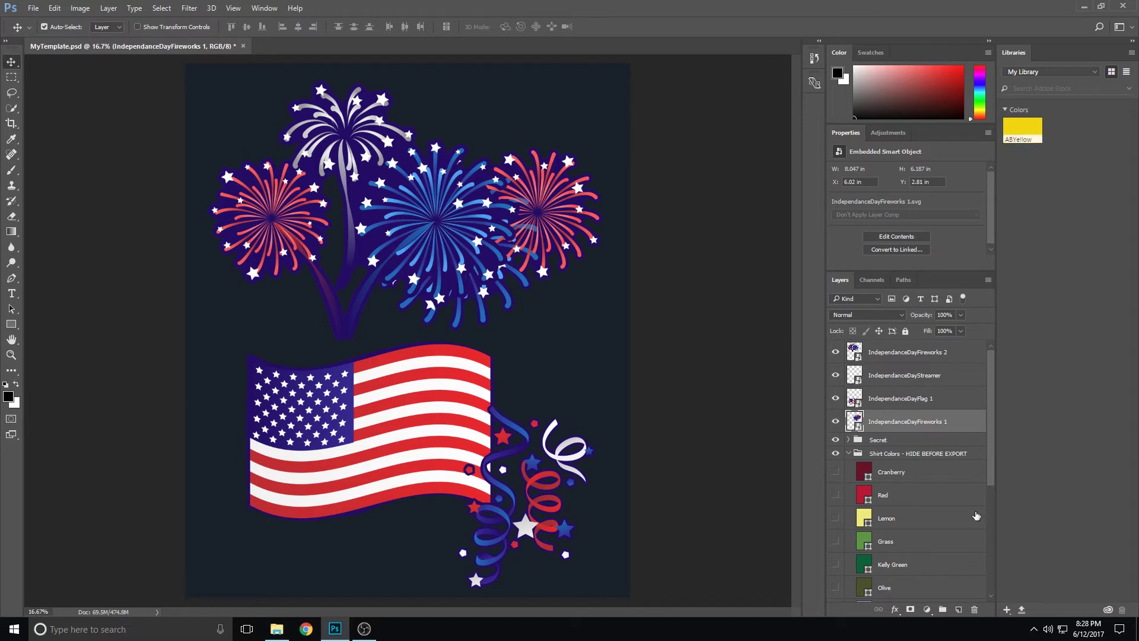
Add a blank layer above IndependanceDayFireworks 2 and set the Type tool's font to Selima.
{"action": "left_click", "coordinate": [878, 352]}
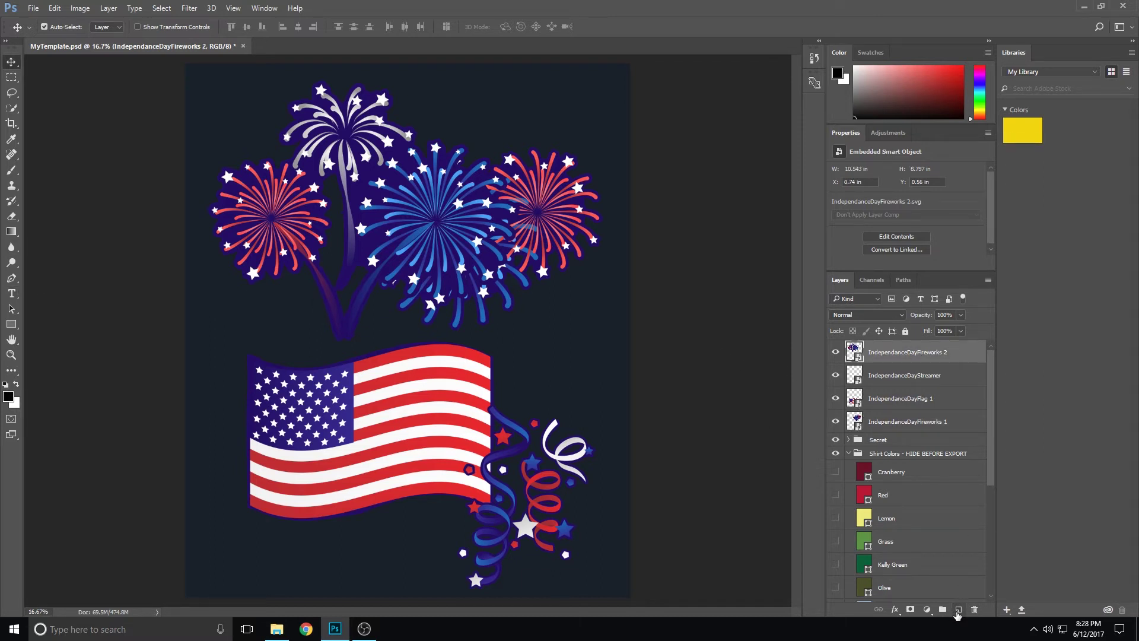
{"action": "left_click", "coordinate": [957, 610]}
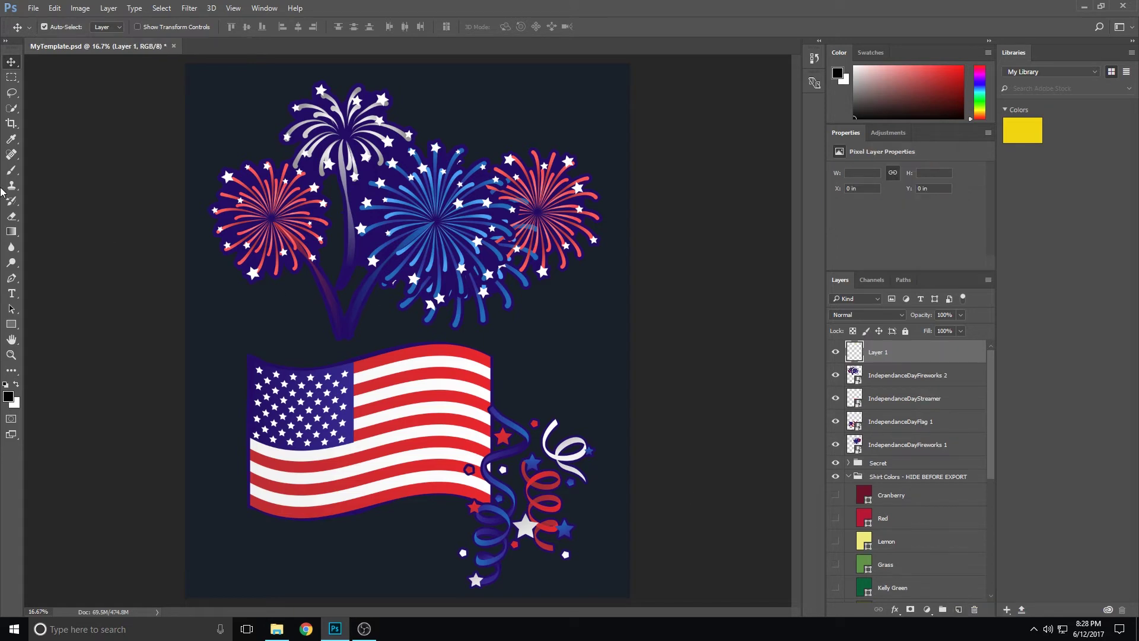
{"action": "left_click", "coordinate": [14, 294]}
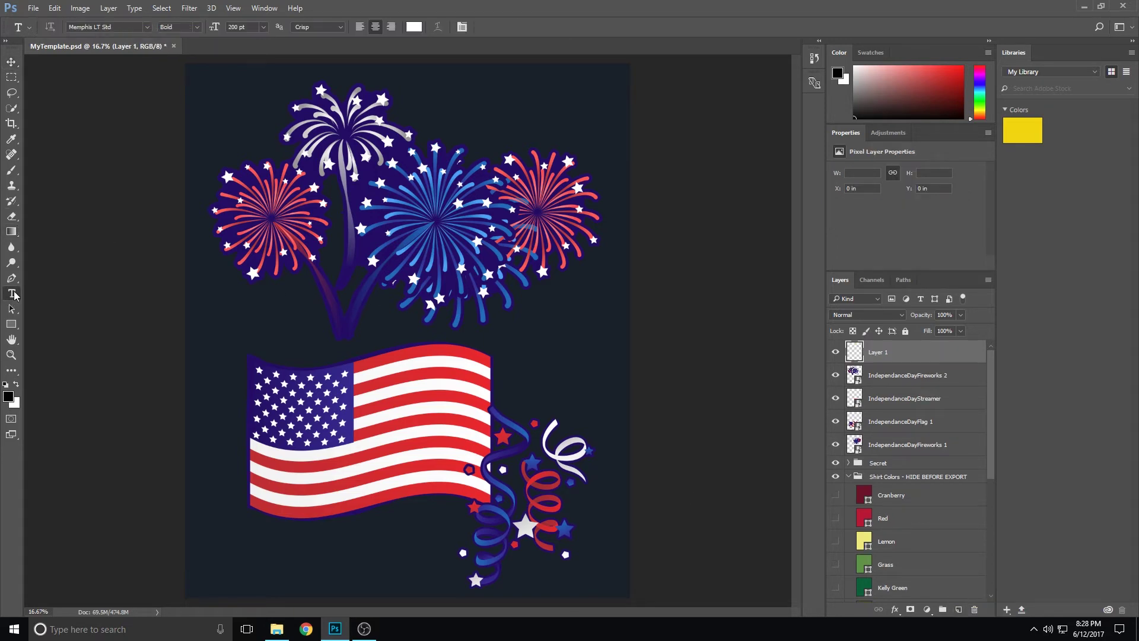
{"action": "left_click", "coordinate": [146, 26]}
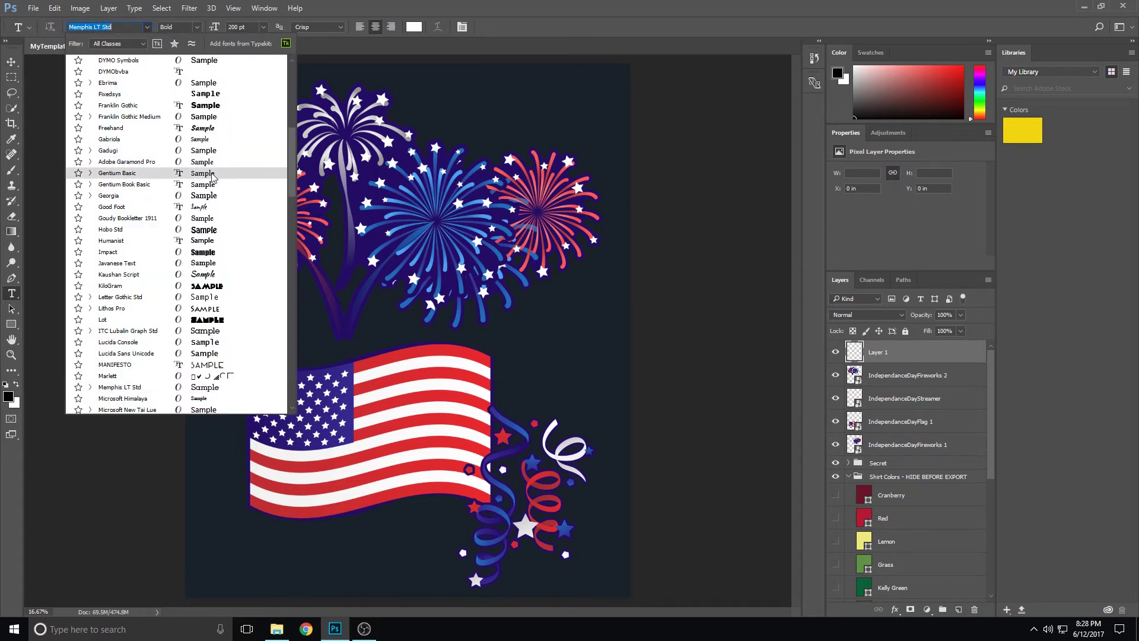
{"action": "scroll", "coordinate": [215, 176], "scroll_direction": "up", "scroll_amount": 9}
{"action": "scroll", "coordinate": [211, 180], "scroll_direction": "up", "scroll_amount": 1}
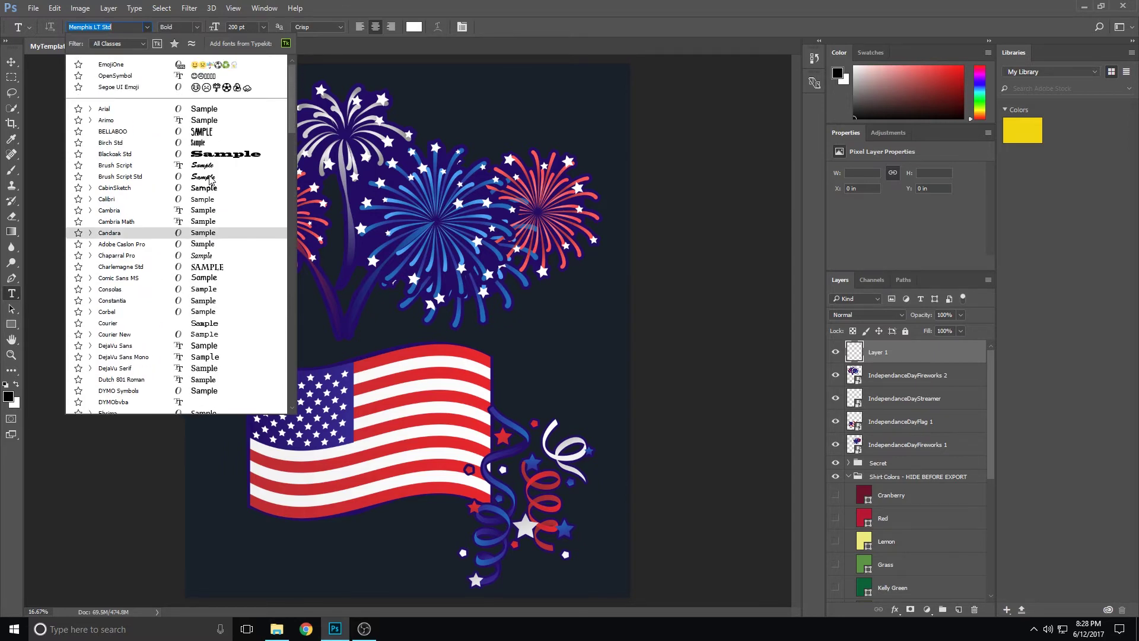
{"action": "scroll", "coordinate": [211, 180], "scroll_direction": "down", "scroll_amount": 15}
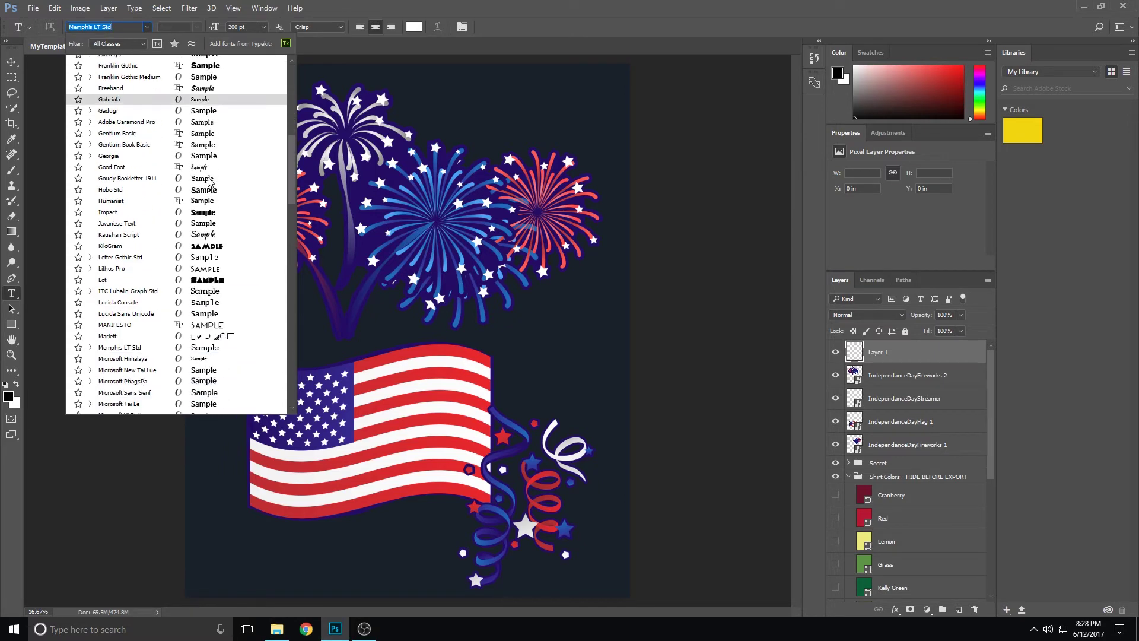
{"action": "scroll", "coordinate": [209, 182], "scroll_direction": "down", "scroll_amount": 7}
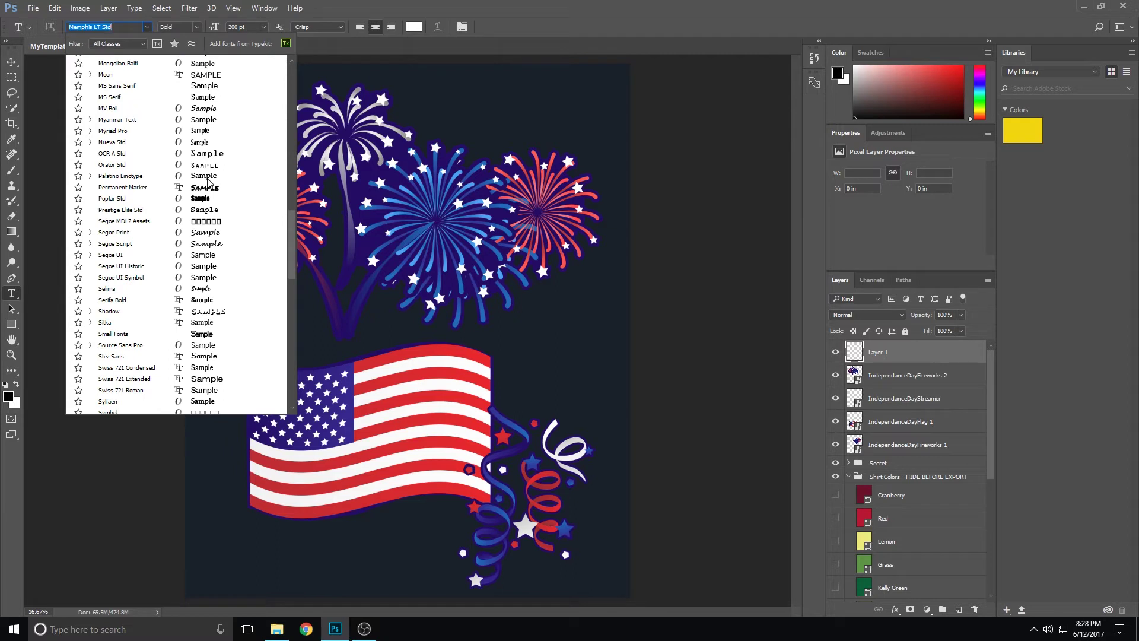
{"action": "left_click", "coordinate": [142, 289]}
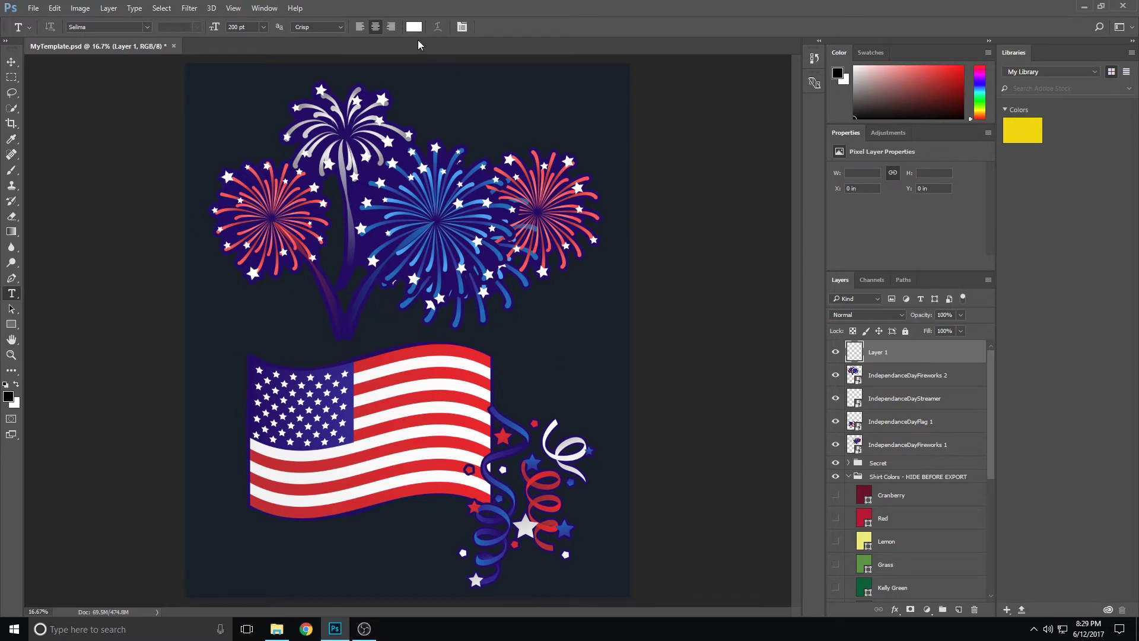
Add the centred white text "Sweet Land of Liberty" over the artwork, split into the lines "Sweet Land", "of" and "Liberty".
{"action": "left_click", "coordinate": [374, 332]}
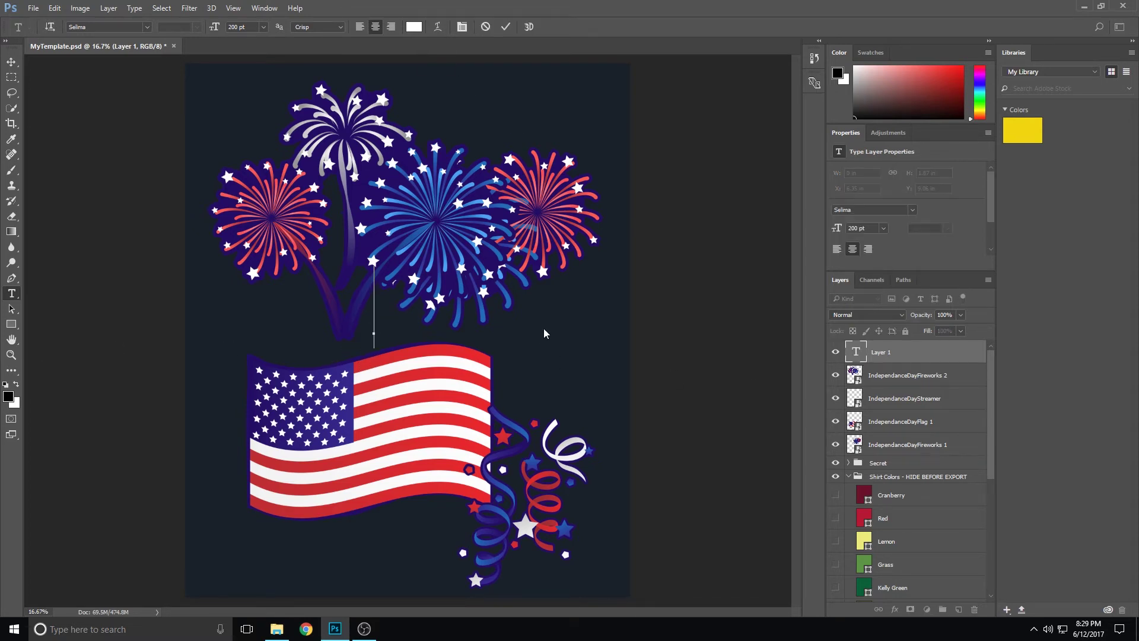
{"action": "type", "text": "Swee"}
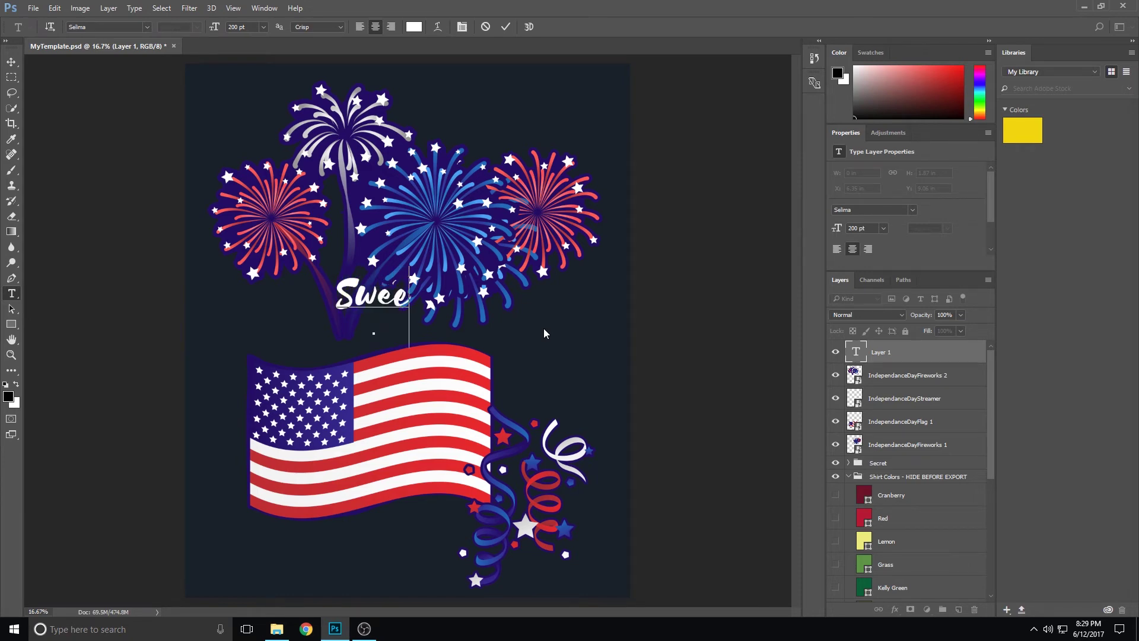
{"action": "type", "text": "t Lan"}
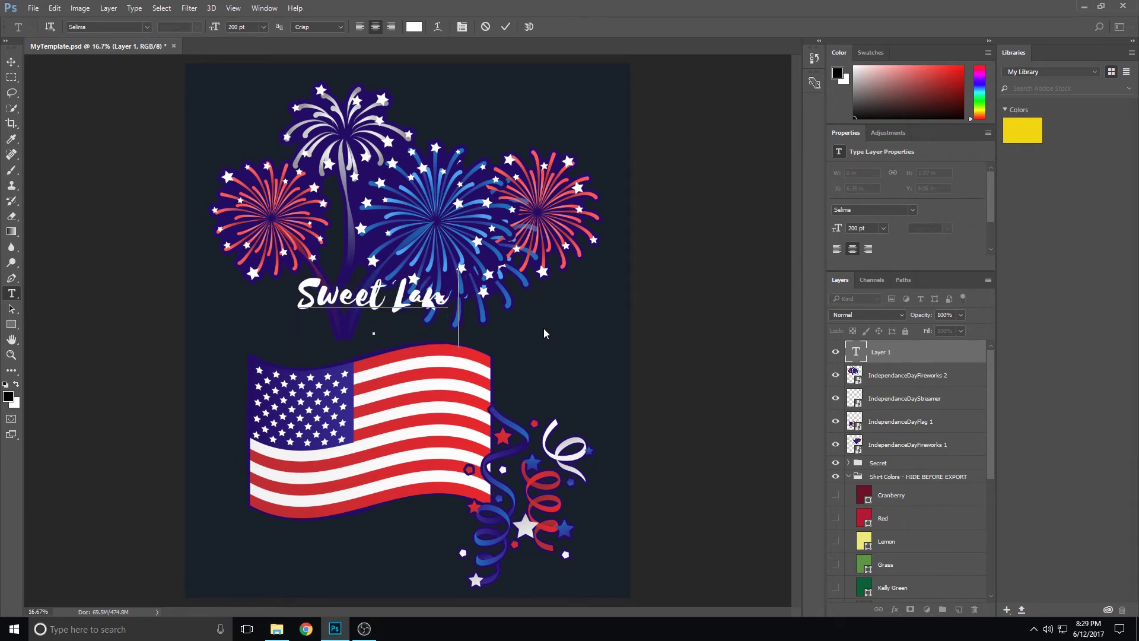
{"action": "type", "text": "d of"}
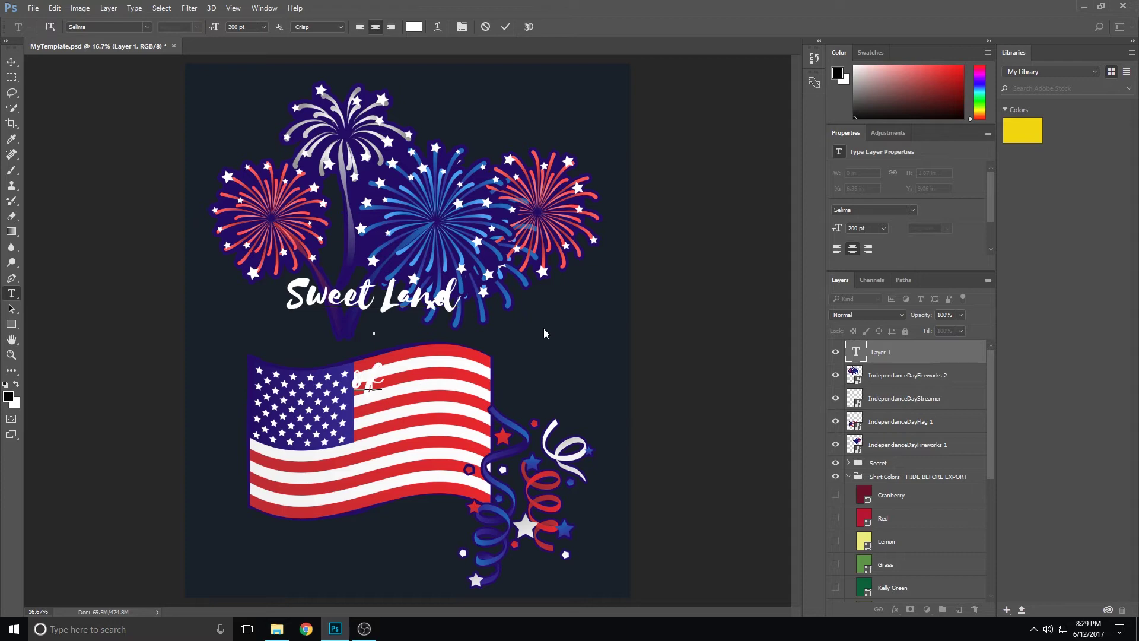
{"action": "key", "text": "Return"}
{"action": "type", "text": "Liberty"}
Set all of the text to a 300 pt font size with 140 pt leading.
{"action": "key", "text": "ctrl+a"}
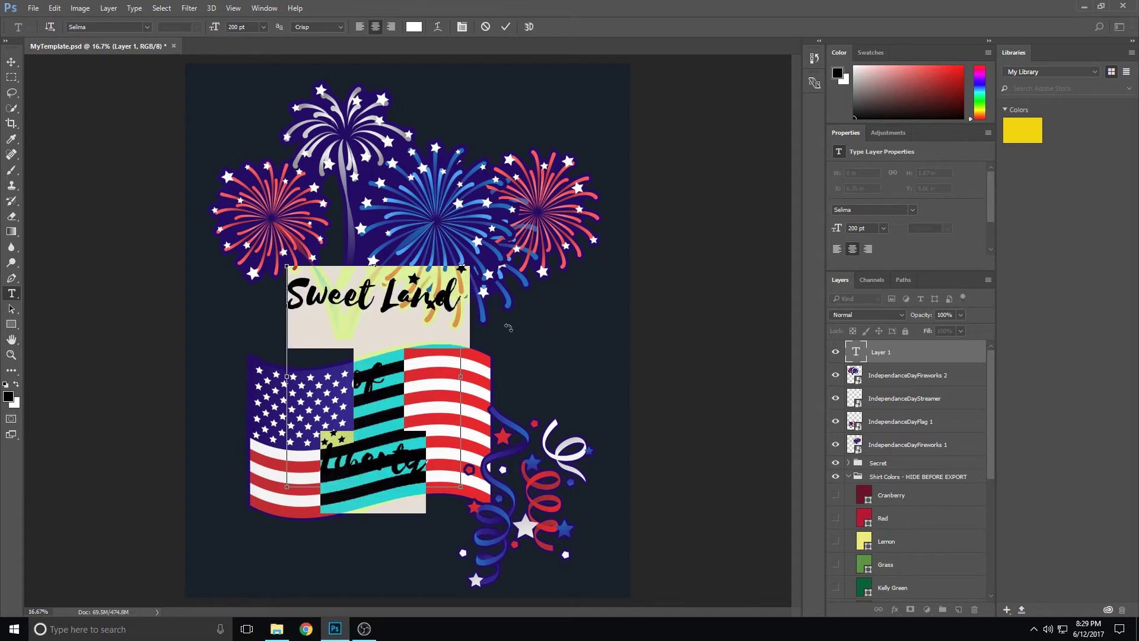
{"action": "left_click", "coordinate": [462, 27]}
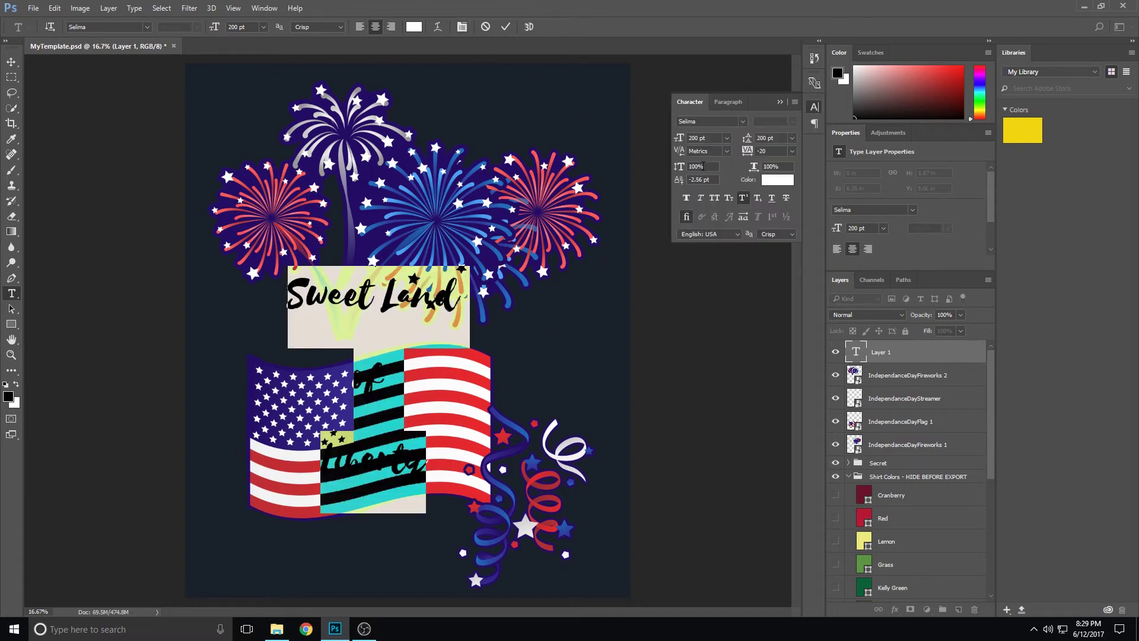
{"action": "type", "text": "300"}
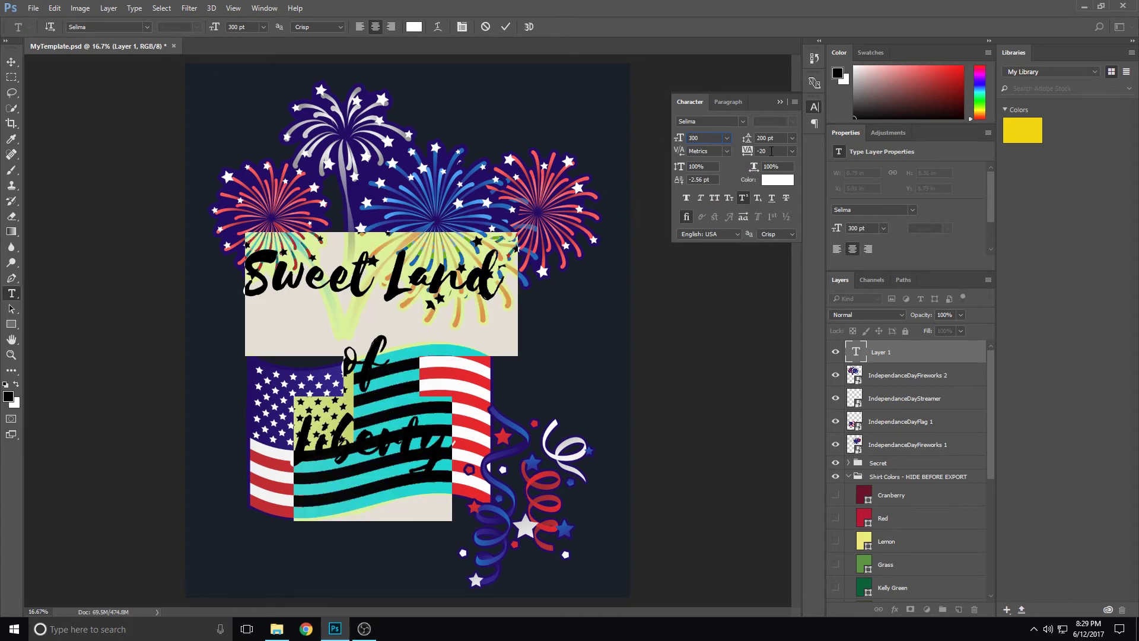
{"action": "left_click", "coordinate": [792, 140]}
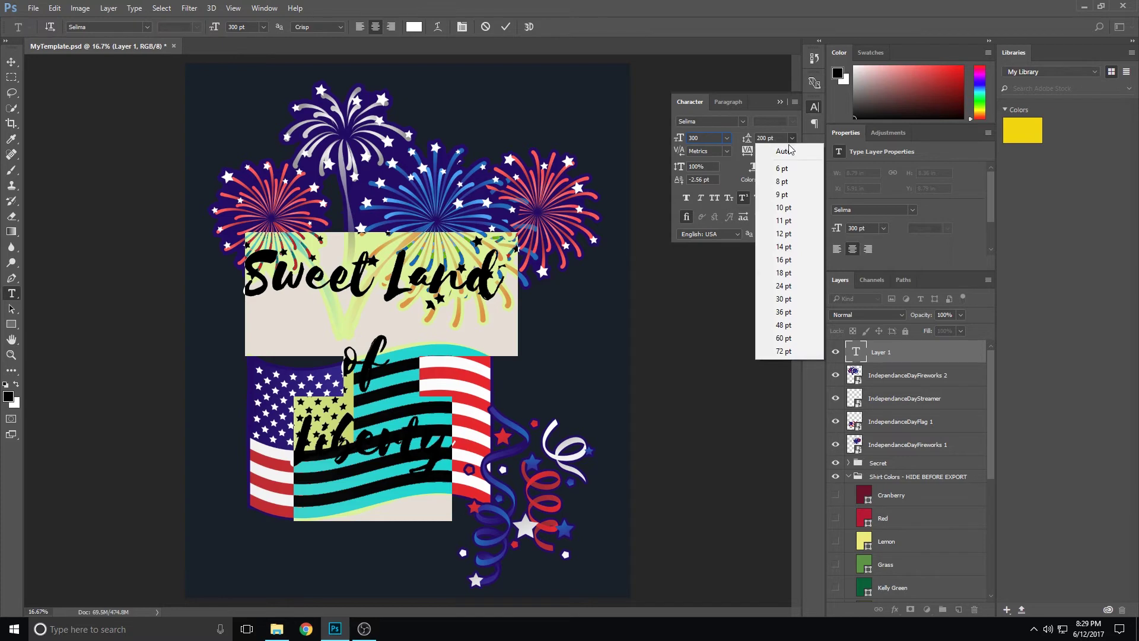
{"action": "left_click", "coordinate": [777, 139]}
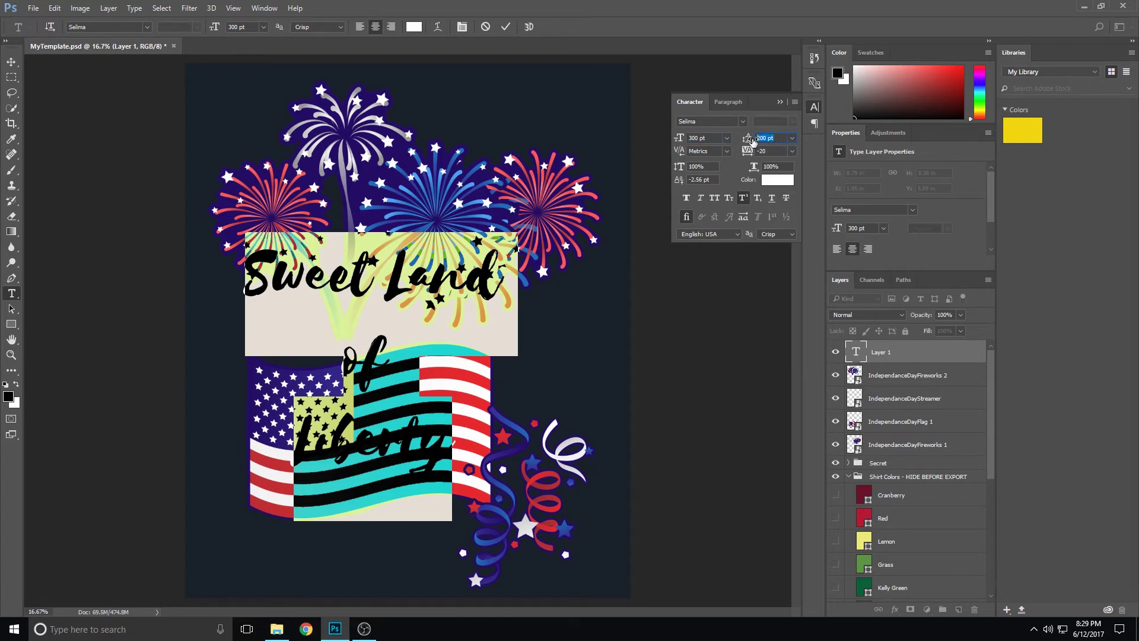
{"action": "type", "text": "150"}
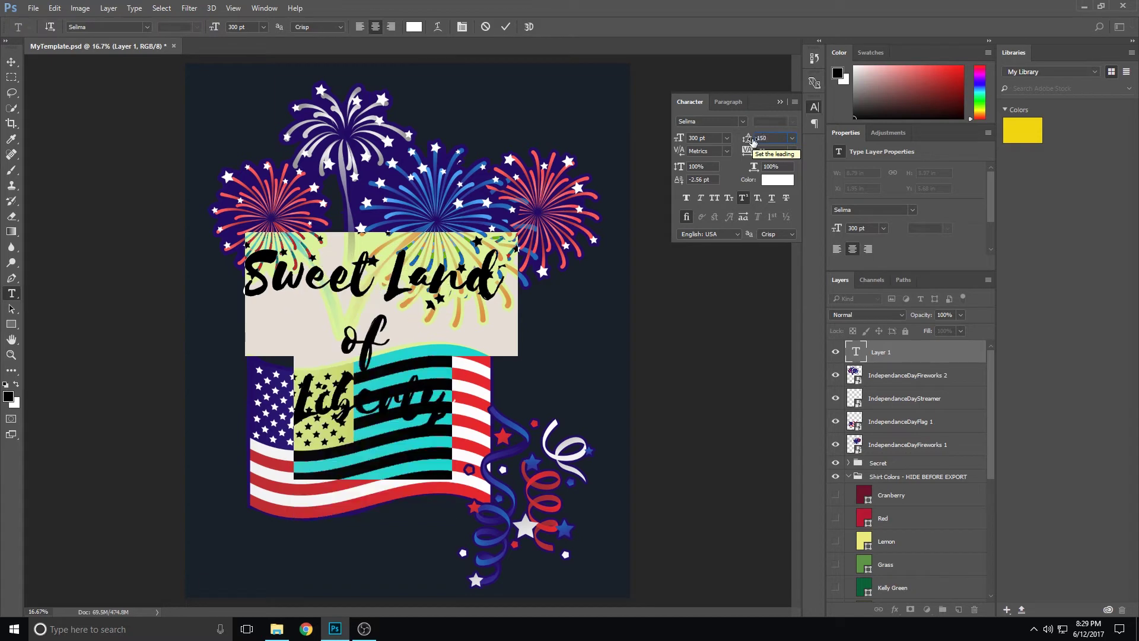
{"action": "type", "text": "140"}
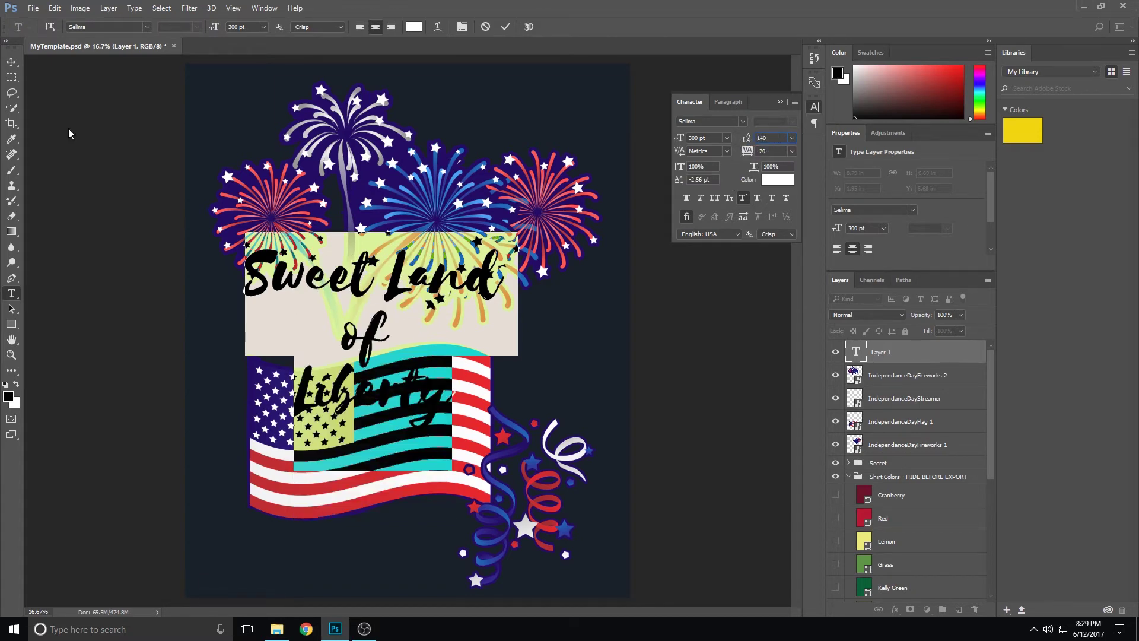
Move the text up over the fireworks and enlarge it proportionally to about 435 pt, at about X 1.02 in, Y 2.64 in.
{"action": "left_click", "coordinate": [11, 61]}
{"action": "left_click_drag", "start_coordinate": [423, 288], "coordinate": [454, 246]}
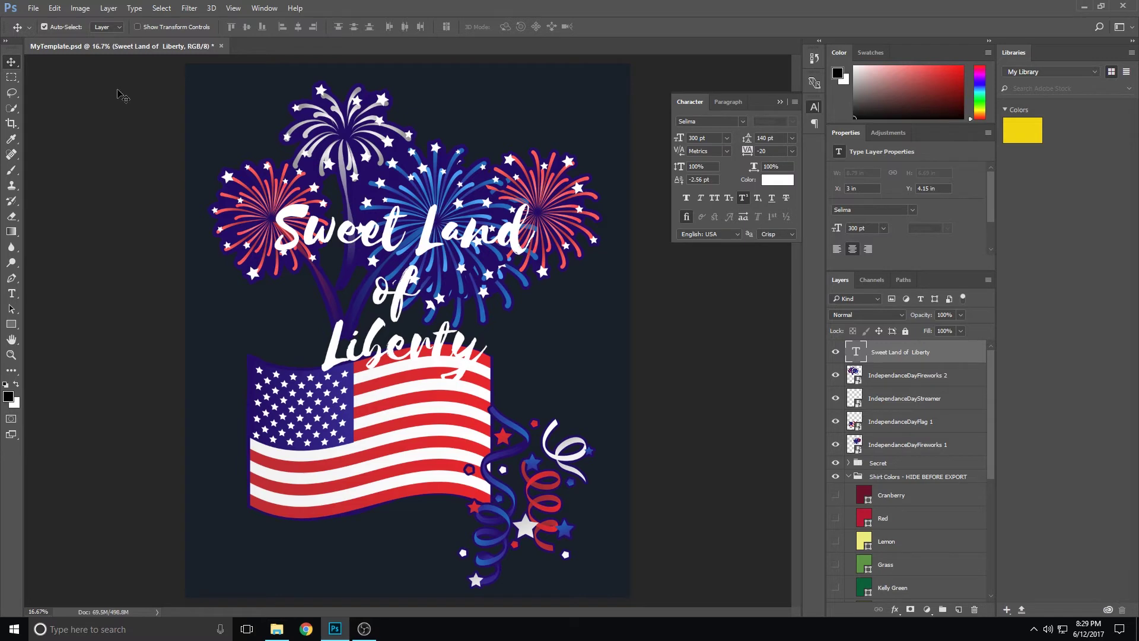
{"action": "left_click", "coordinate": [54, 8]}
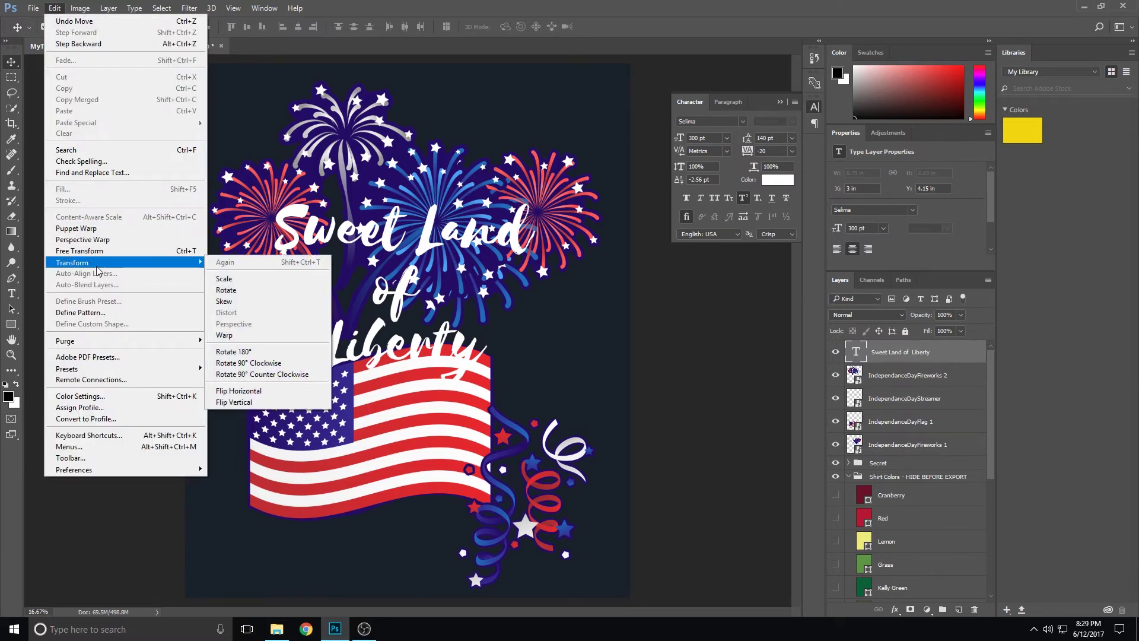
{"action": "left_click", "coordinate": [145, 251]}
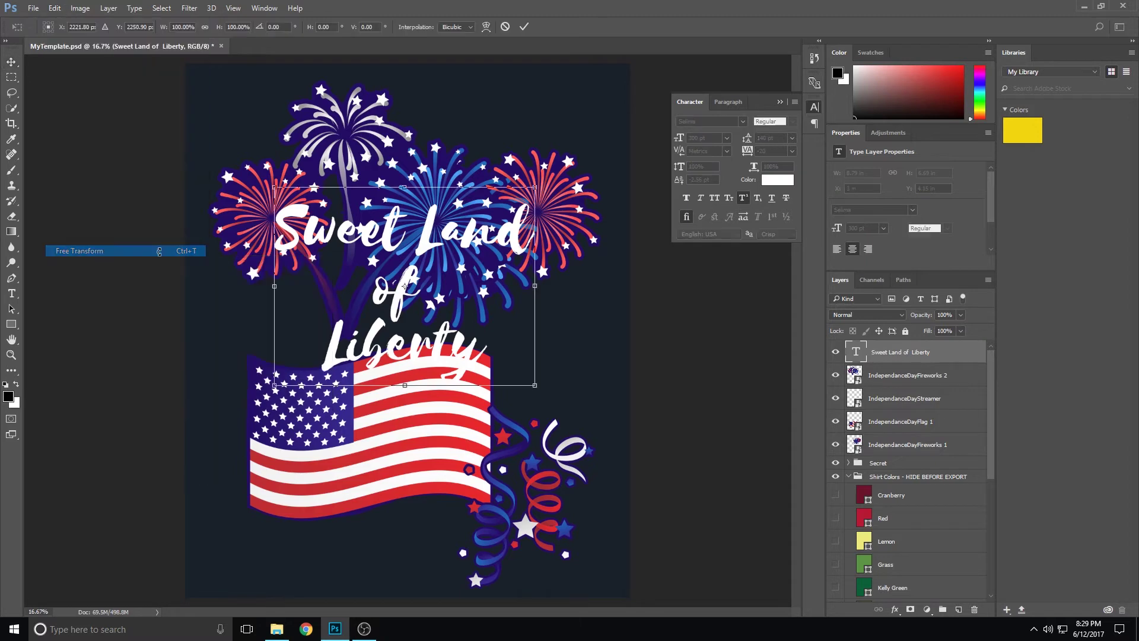
{"action": "left_click_drag", "start_coordinate": [274, 386], "coordinate": [205, 415]}
{"action": "key", "text": "Return"}
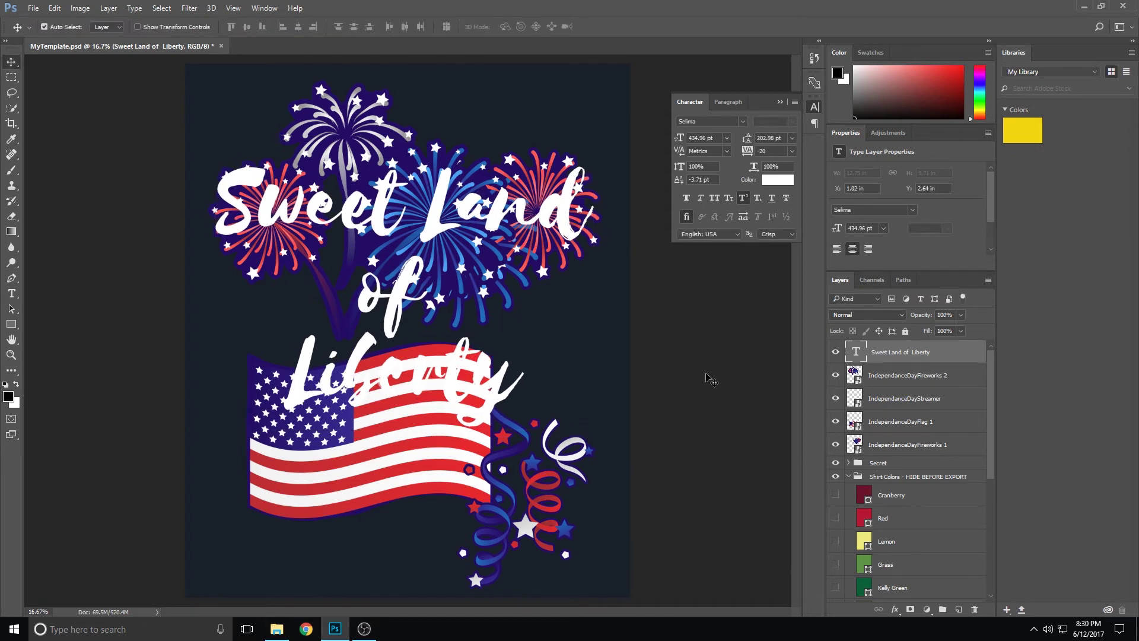
Shrink IndependanceDayFireworks 2 to about 4.99 by 4.16 in and move it above the text, to about X 2.51 in, Y 0.17 in.
{"action": "left_click", "coordinate": [902, 381]}
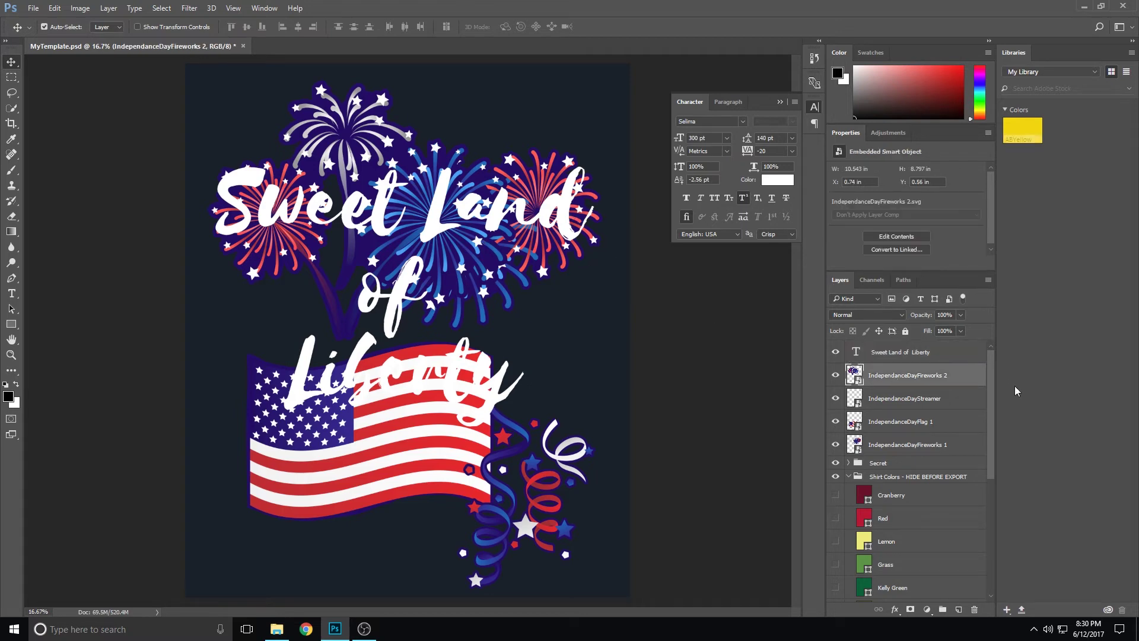
{"action": "key", "text": "ctrl+t"}
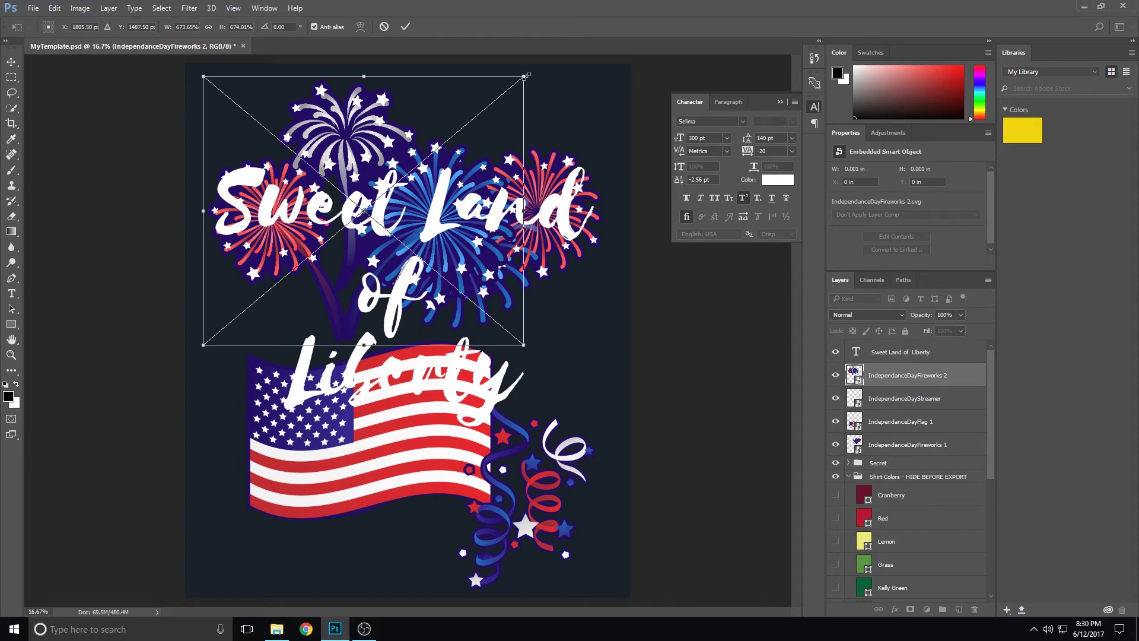
{"action": "left_click_drag", "start_coordinate": [526, 75], "coordinate": [437, 139]}
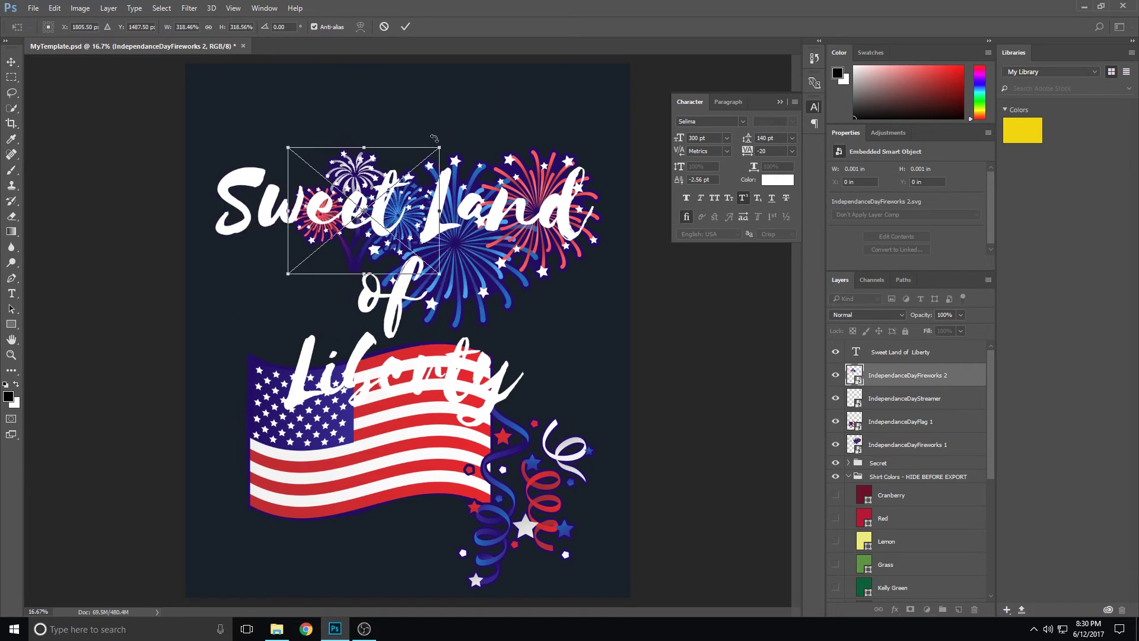
{"action": "key", "text": "Return"}
{"action": "left_click_drag", "start_coordinate": [337, 173], "coordinate": [337, 125]}
{"action": "key", "text": "ctrl+z"}
{"action": "left_click", "coordinate": [884, 372]}
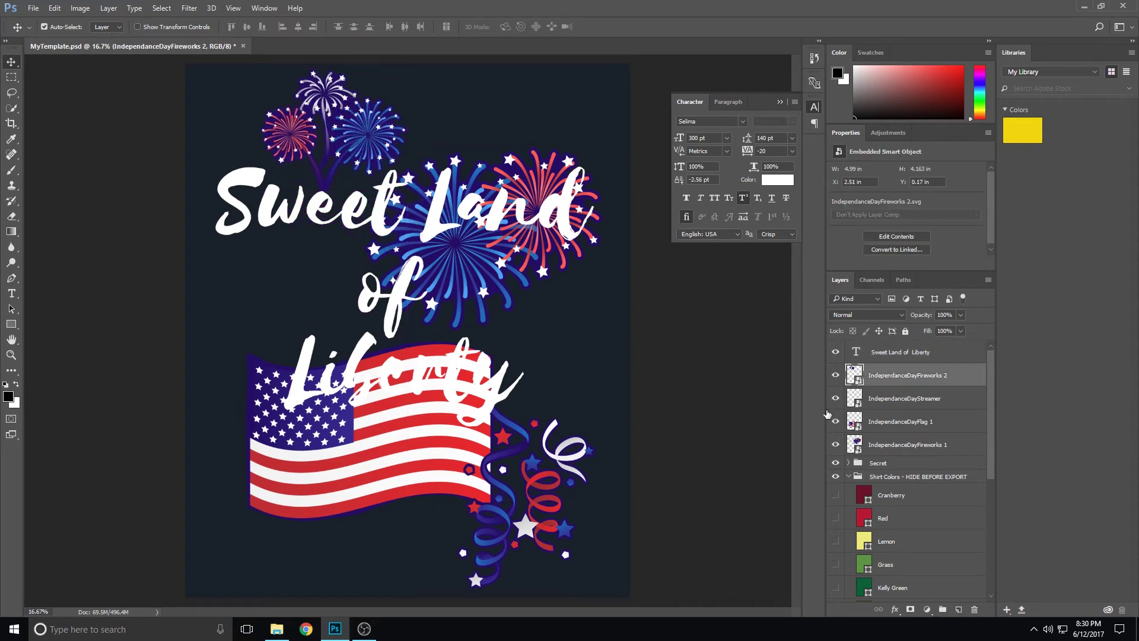
Move the flag into the canvas's lower-left corner, to about X -0.96 in, Y 12.38 in.
{"action": "left_click", "coordinate": [918, 408]}
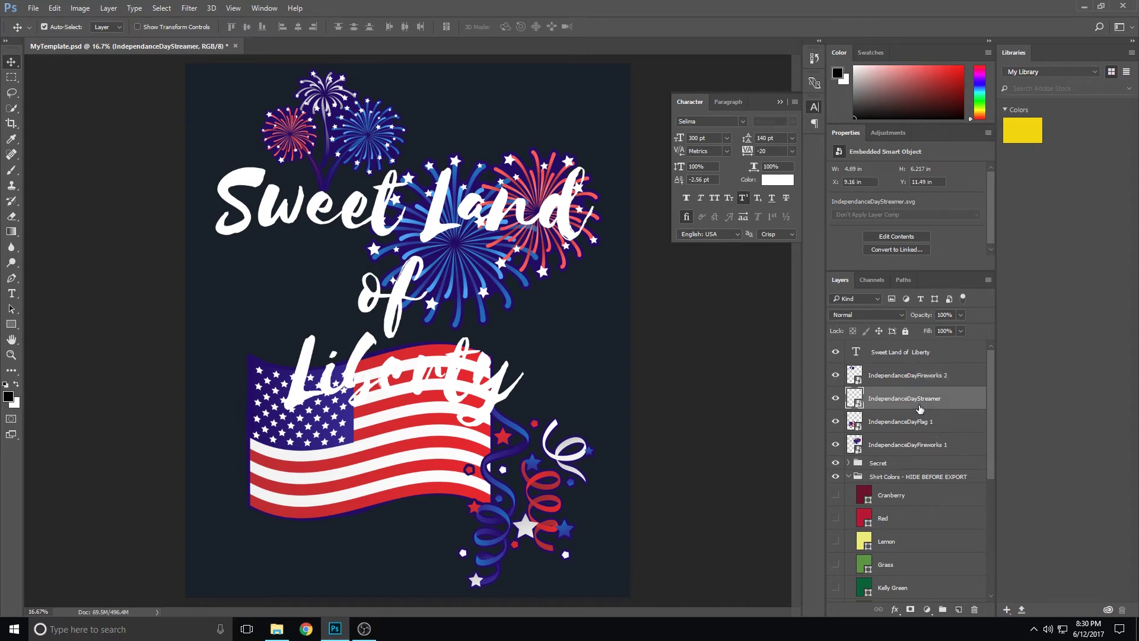
{"action": "left_click", "coordinate": [908, 430]}
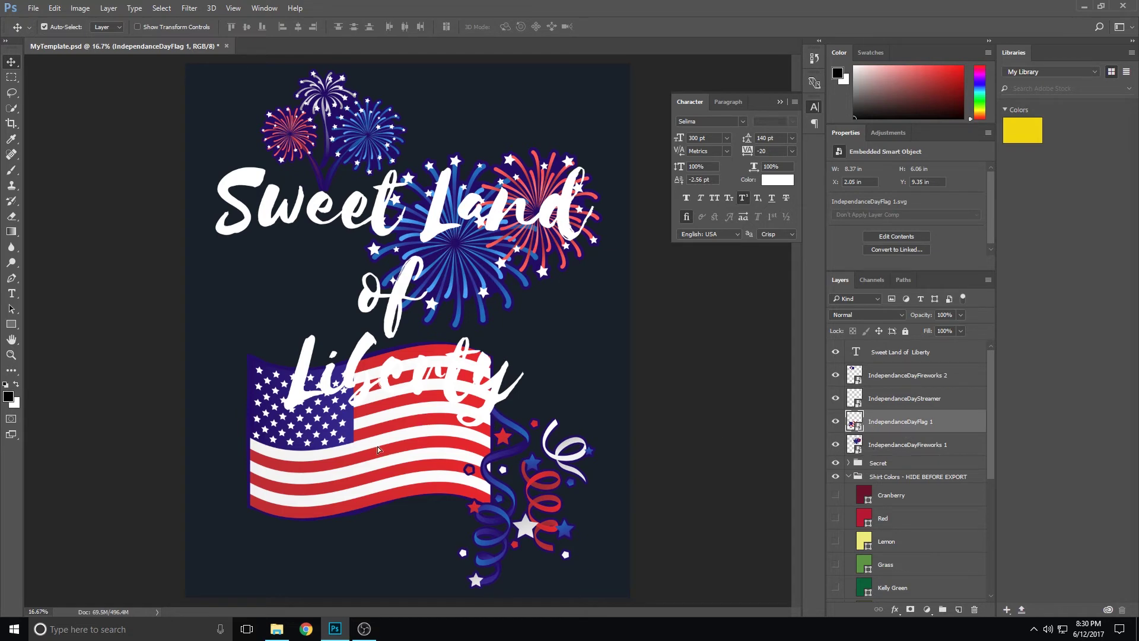
{"action": "left_click_drag", "start_coordinate": [383, 451], "coordinate": [296, 535]}
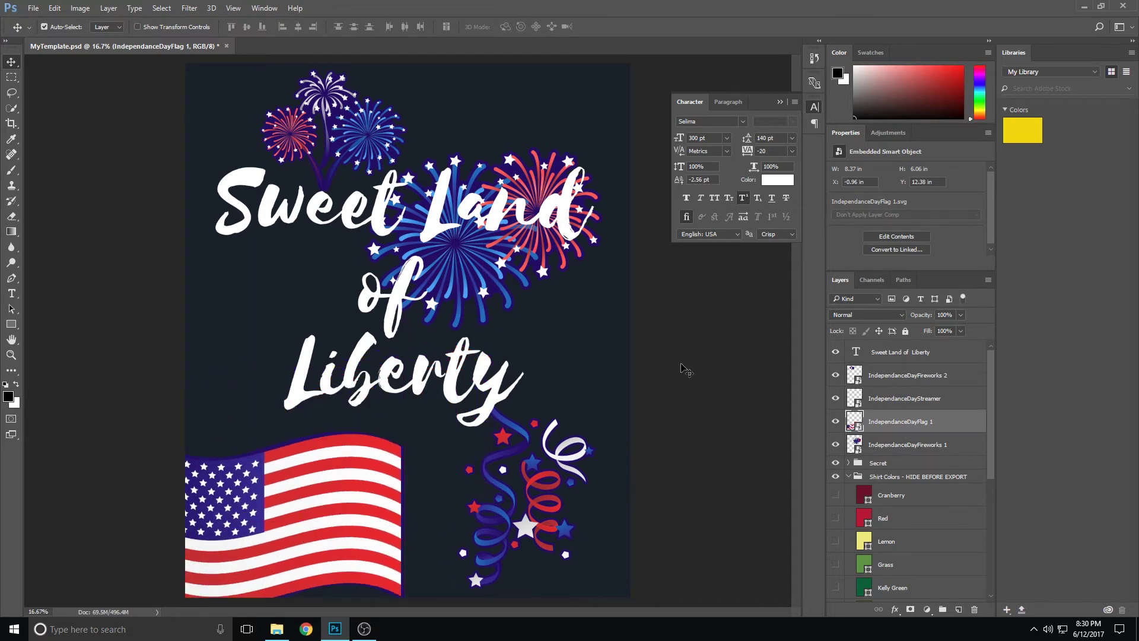
Restack the IndependanceDayFireworks 1 layer directly below IndependanceDayFireworks 2 and shift the text about 0.1 in right.
{"action": "left_click", "coordinate": [906, 407]}
{"action": "left_click_drag", "start_coordinate": [908, 444], "coordinate": [896, 391]}
{"action": "left_click_drag", "start_coordinate": [500, 274], "coordinate": [501, 272]}
{"action": "left_click", "coordinate": [897, 384]}
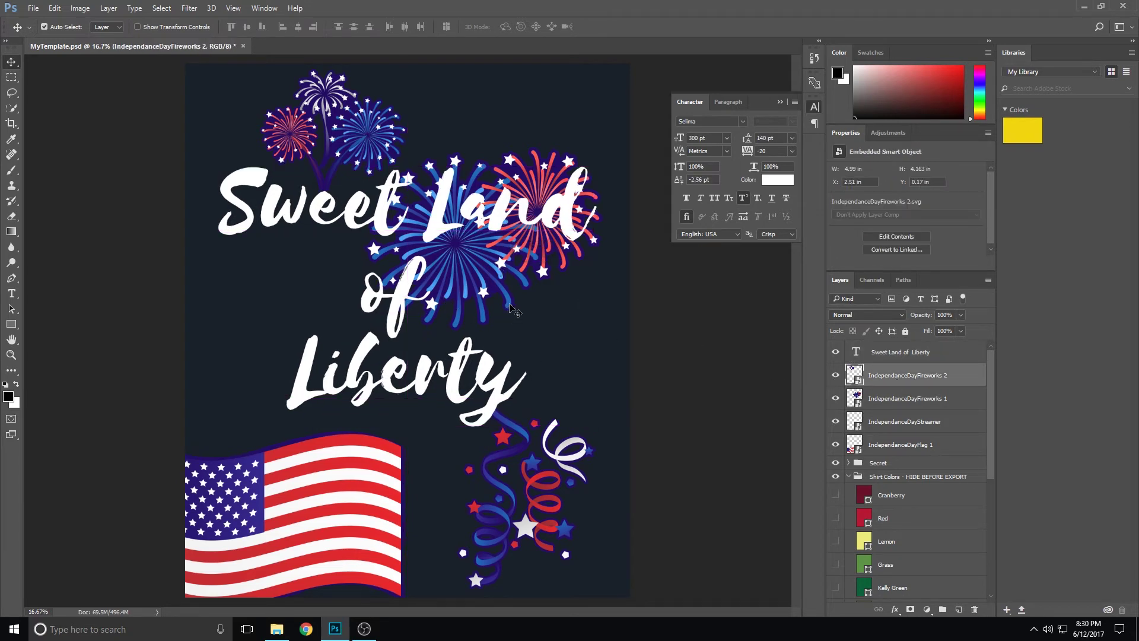
{"action": "left_click_drag", "start_coordinate": [509, 309], "coordinate": [508, 319]}
{"action": "key", "text": "ctrl+z"}
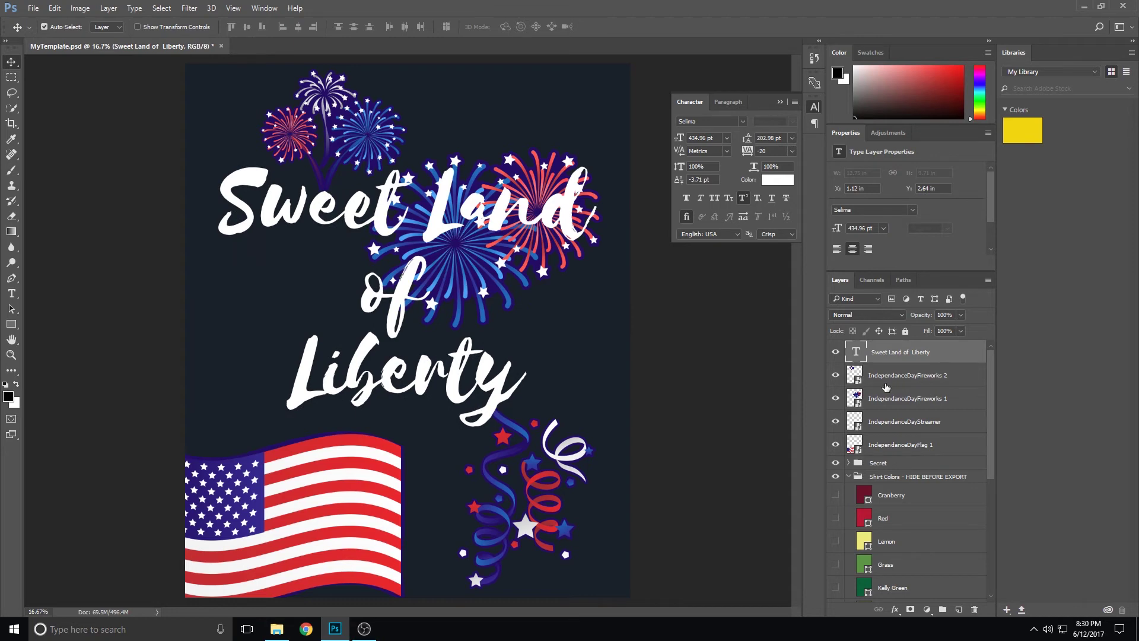
Hide the text, move IndependanceDayFireworks 1 just above the flag to about X 0.01 in, Y 7.99 in, and show the text again.
{"action": "left_click", "coordinate": [836, 353]}
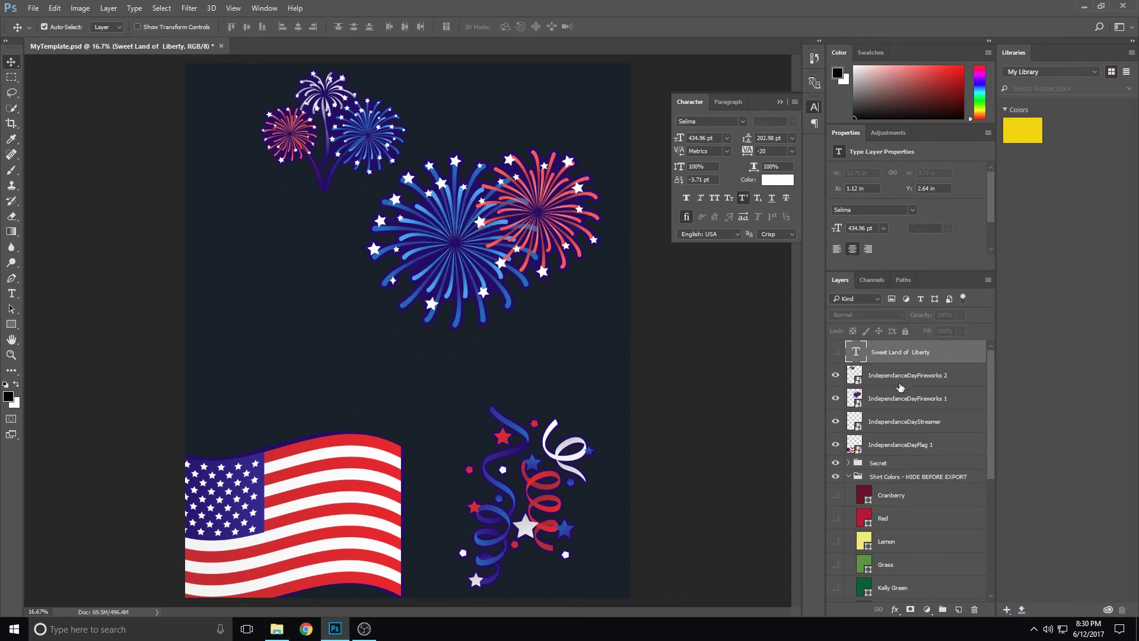
{"action": "left_click", "coordinate": [900, 384]}
{"action": "left_click_drag", "start_coordinate": [545, 223], "coordinate": [367, 377]}
{"action": "left_click", "coordinate": [836, 352]}
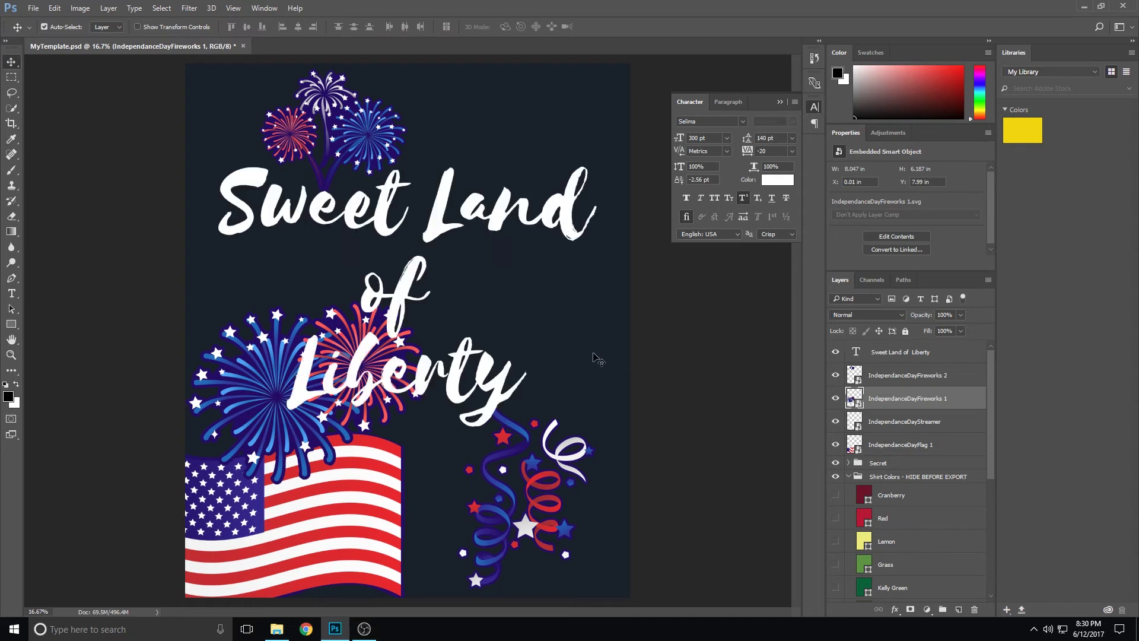
{"action": "left_click_drag", "start_coordinate": [228, 398], "coordinate": [236, 400]}
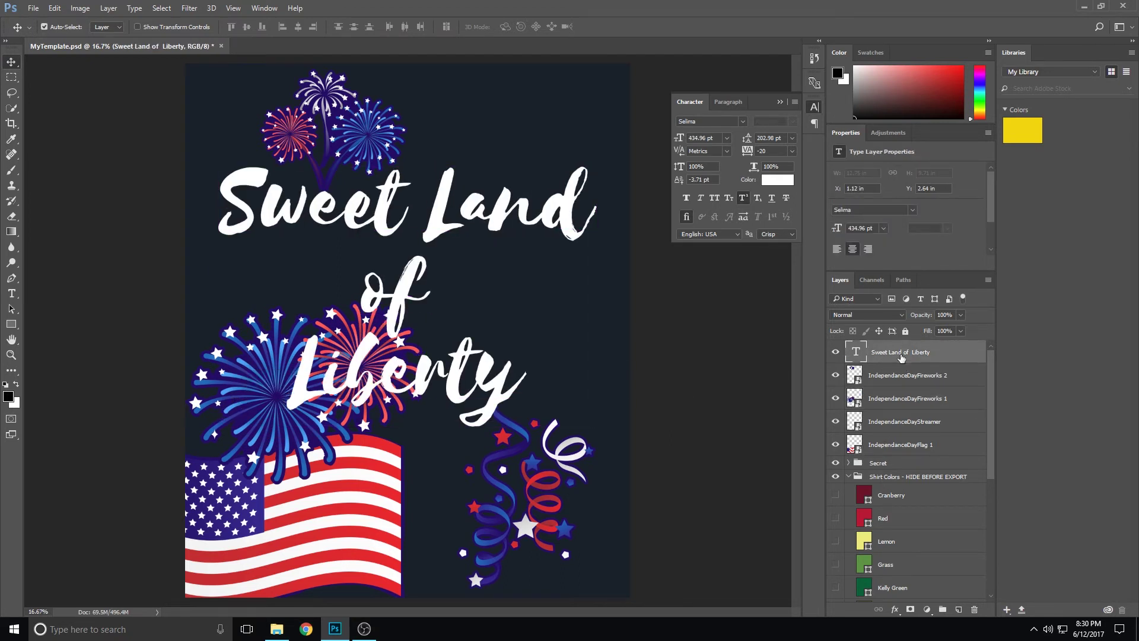
Lock the "Sweet Land of Liberty" text layer completely and make IndependanceDayFireworks 2 the active layer.
{"action": "left_click", "coordinate": [906, 330]}
{"action": "left_click", "coordinate": [885, 376]}
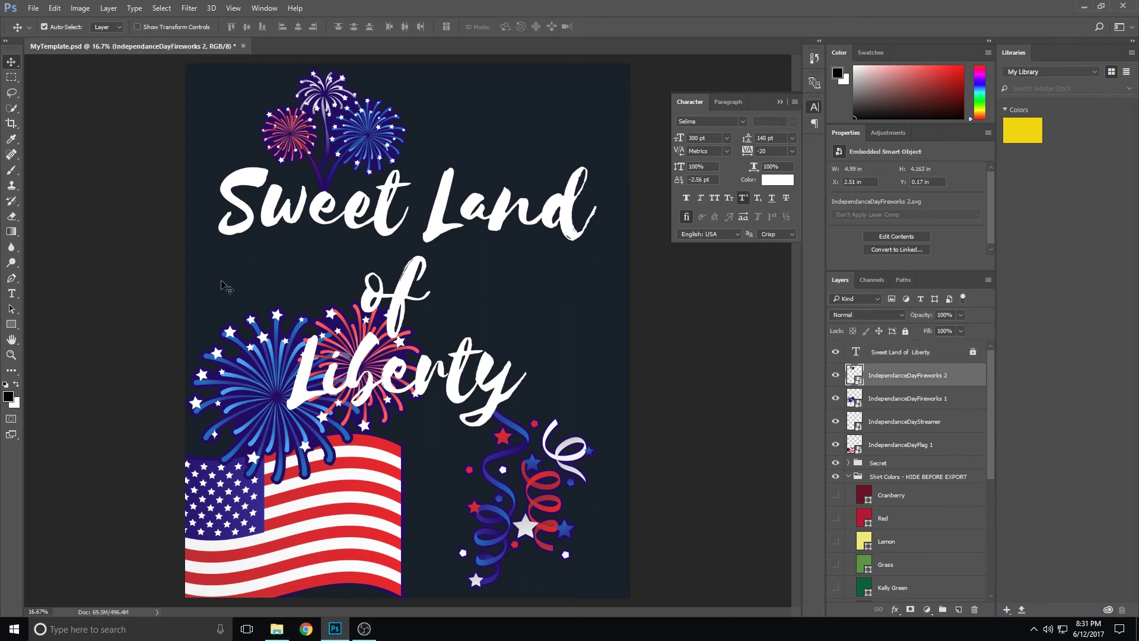
{"action": "left_click", "coordinate": [54, 8]}
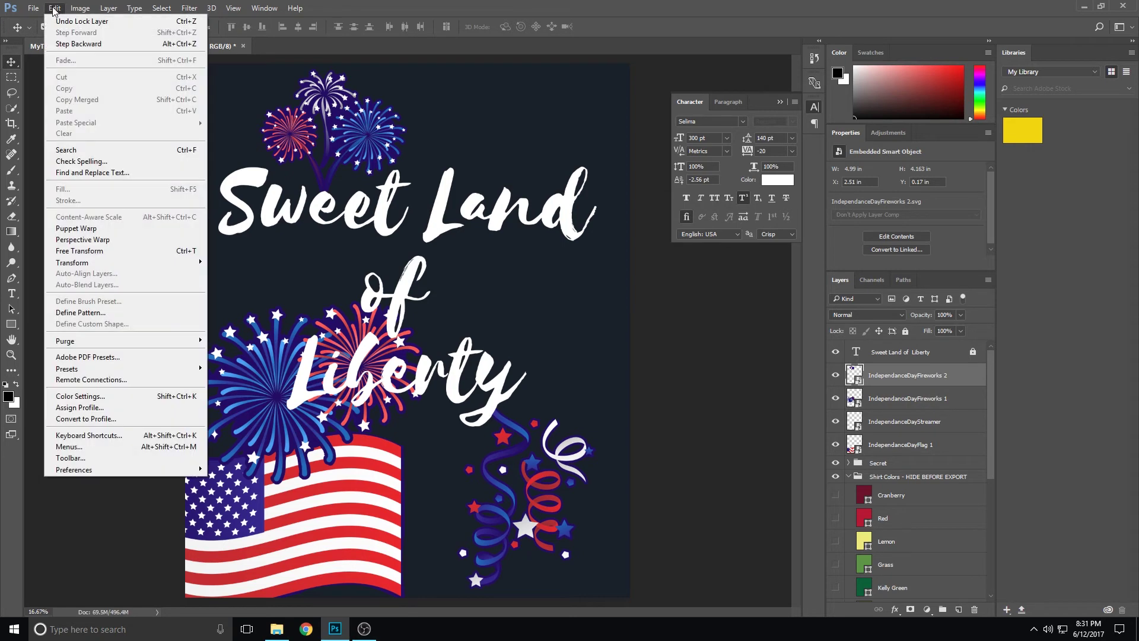
{"action": "left_click", "coordinate": [99, 253]}
{"action": "key", "text": "Return"}
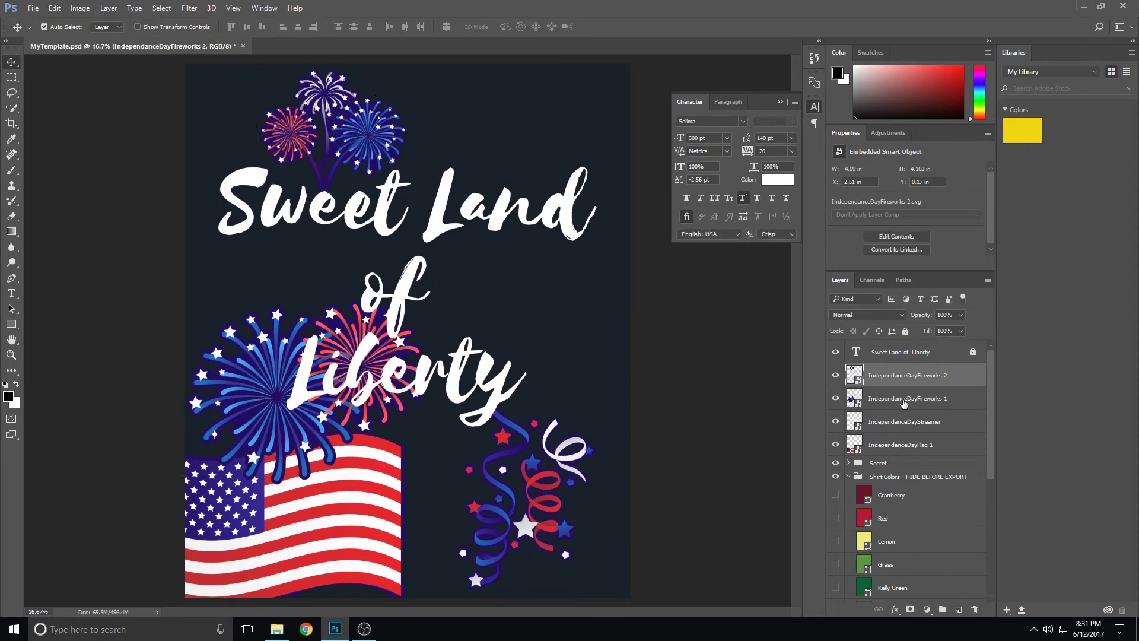
Shrink IndependanceDayFireworks 1 to about 5.13 by 3.95 in and place it right of "of", at about X 8.94 in, Y 5.88 in.
{"action": "left_click", "coordinate": [903, 399]}
{"action": "left_click", "coordinate": [54, 9]}
{"action": "left_click", "coordinate": [87, 251]}
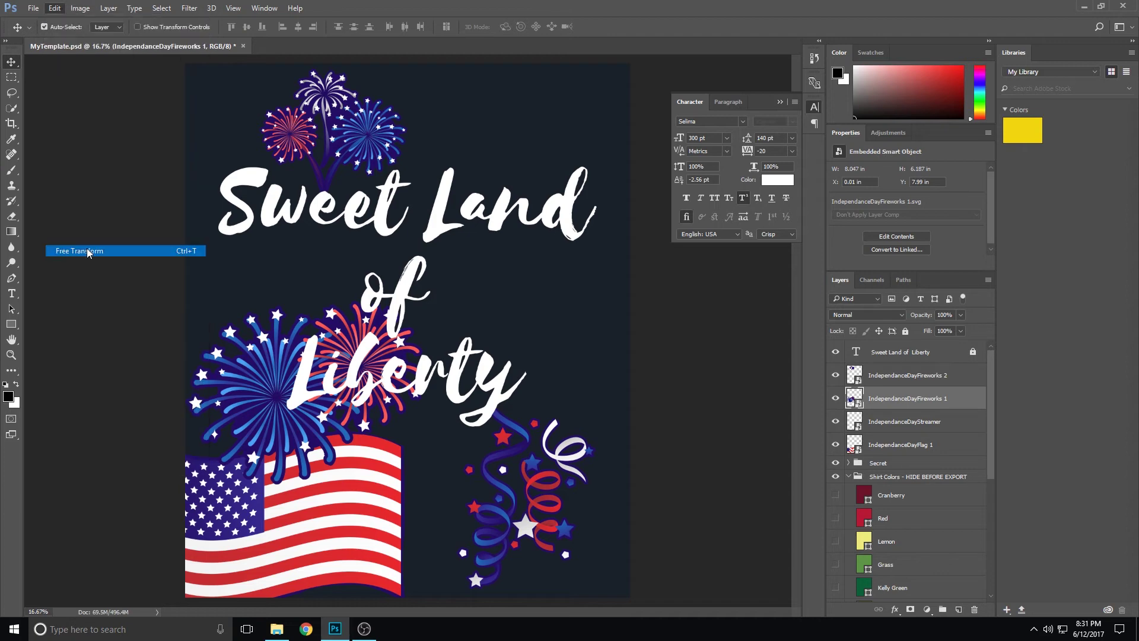
{"action": "left_click_drag", "start_coordinate": [427, 297], "coordinate": [385, 336]}
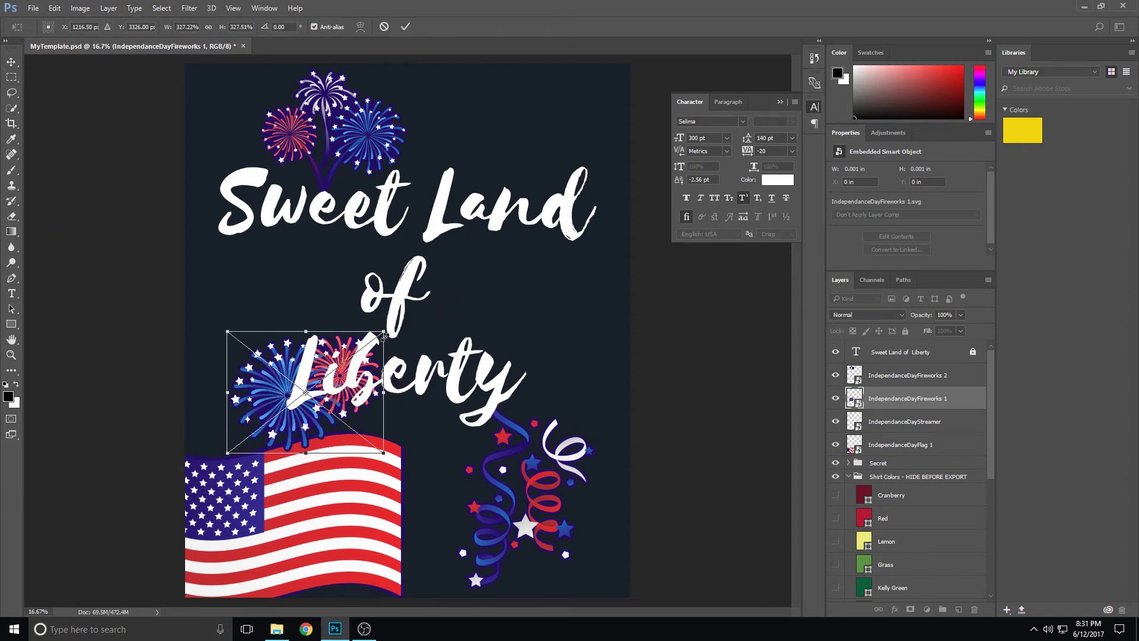
{"action": "left_click_drag", "start_coordinate": [284, 391], "coordinate": [497, 130]}
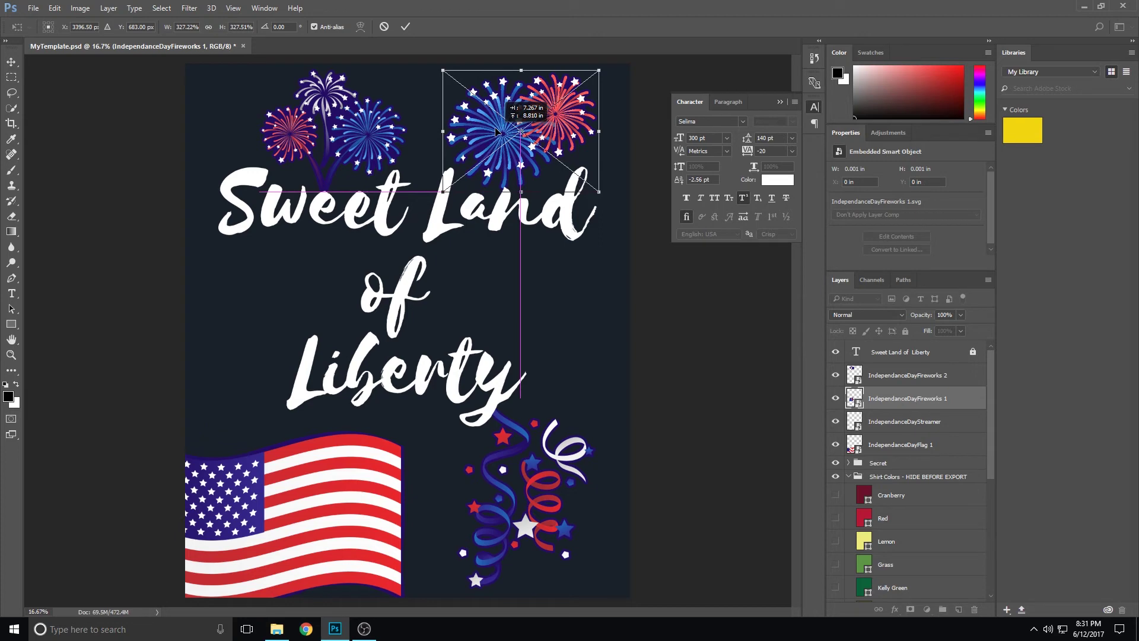
{"action": "key", "text": "Return"}
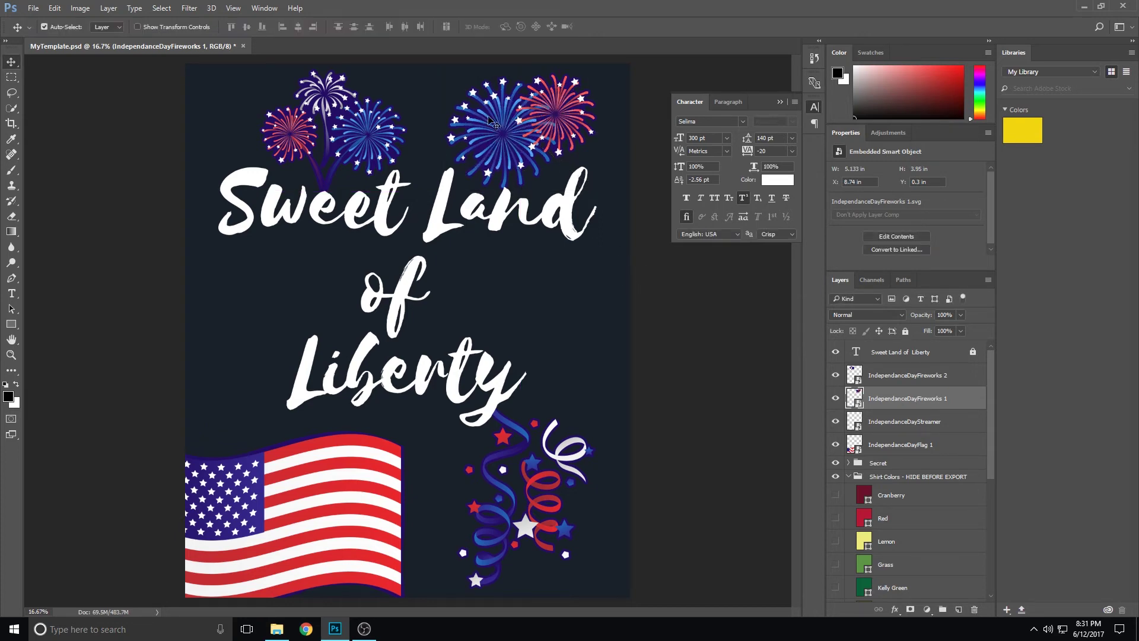
{"action": "left_click_drag", "start_coordinate": [494, 123], "coordinate": [512, 287]}
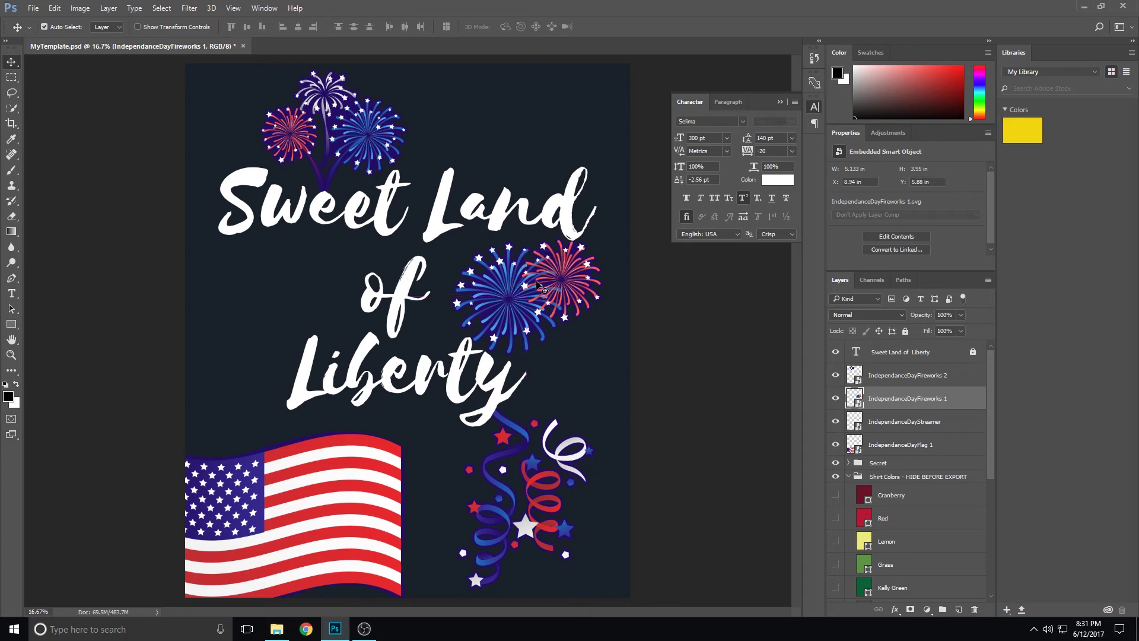
Rotate IndependanceDayFireworks 1 about 21° clockwise and nudge it up to about X 8.92 in, Y 5.64 in.
{"action": "left_click", "coordinate": [54, 8]}
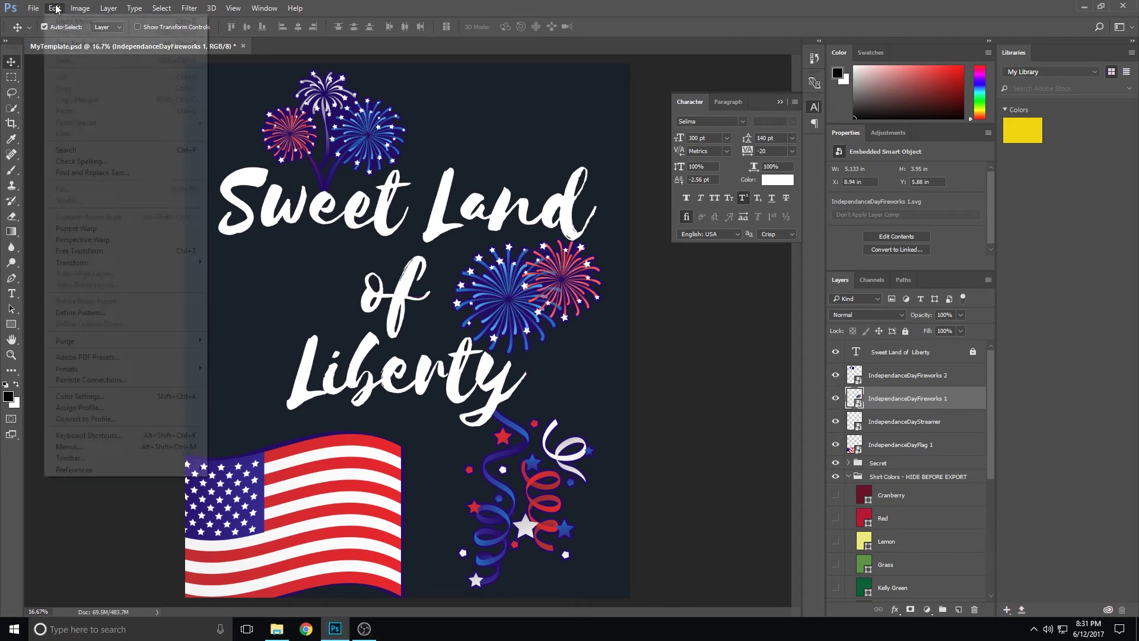
{"action": "left_click", "coordinate": [124, 258]}
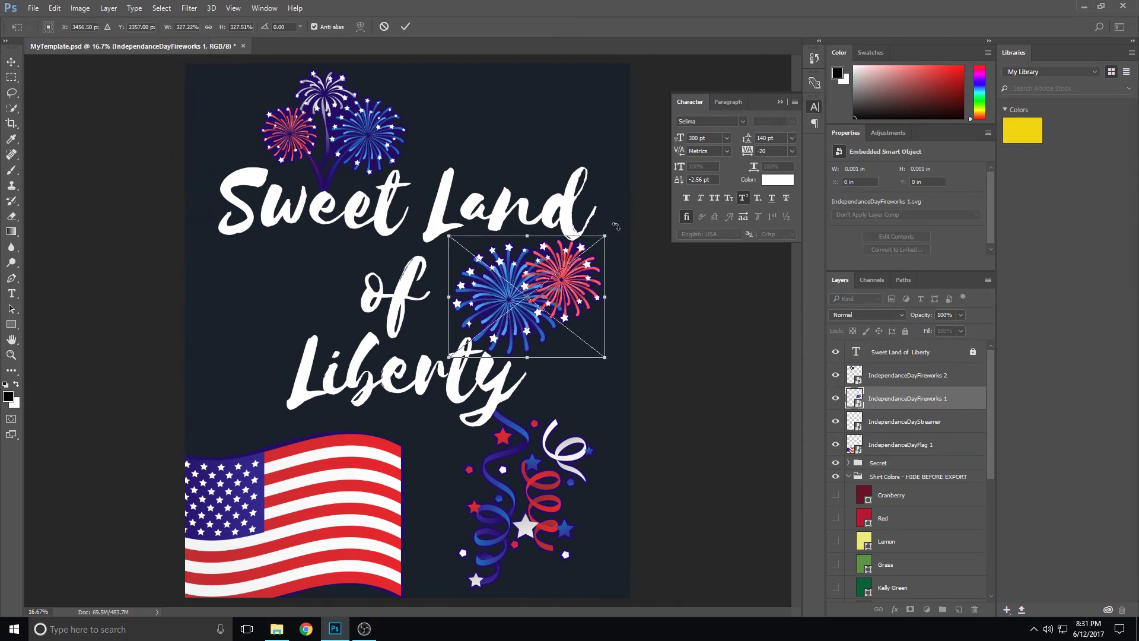
{"action": "mouse_move", "coordinate": [609, 225]}
{"action": "left_mouse_down"}
{"action": "mouse_move", "coordinate": [625, 258]}
{"action": "mouse_move", "coordinate": [616, 239]}
{"action": "left_mouse_up"}
{"action": "key", "text": "Return"}
{"action": "left_click_drag", "start_coordinate": [570, 287], "coordinate": [568, 283]}
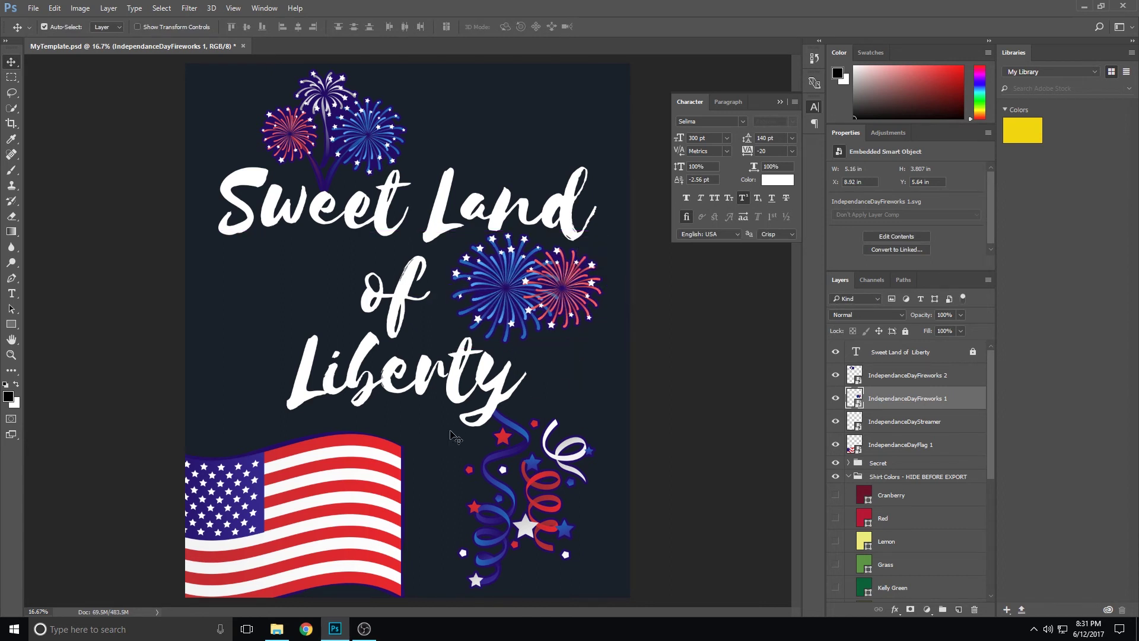
Shrink the flag to about 4.58 by 3.32 in and place it left of "of", at about X 0.87 in, Y 5.68 in.
{"action": "left_click", "coordinate": [911, 443]}
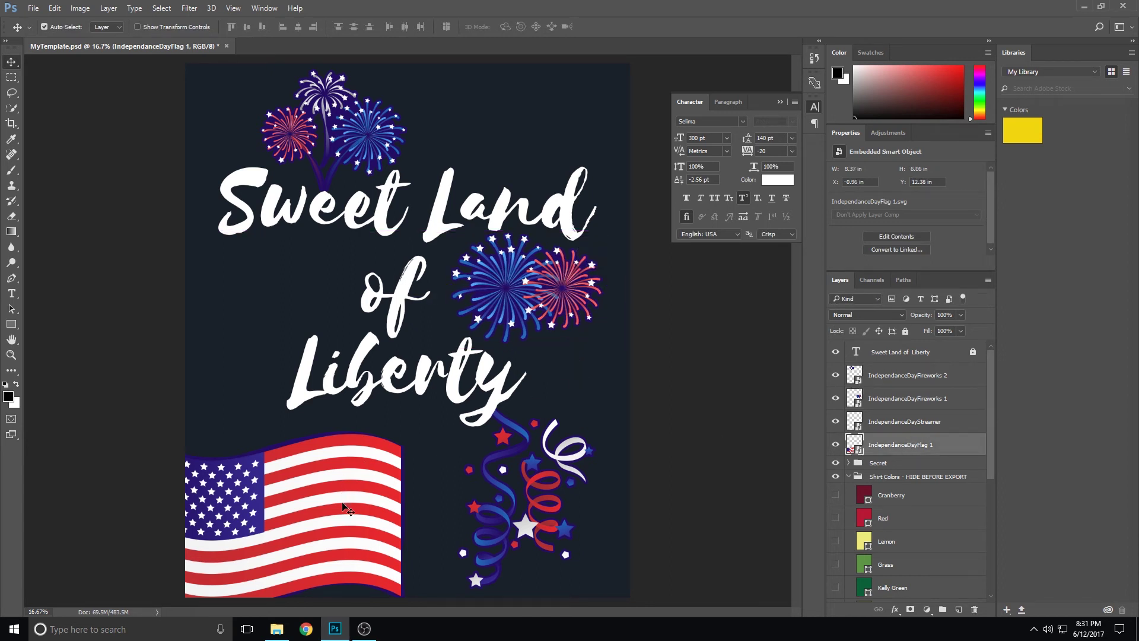
{"action": "left_click_drag", "start_coordinate": [343, 506], "coordinate": [442, 370]}
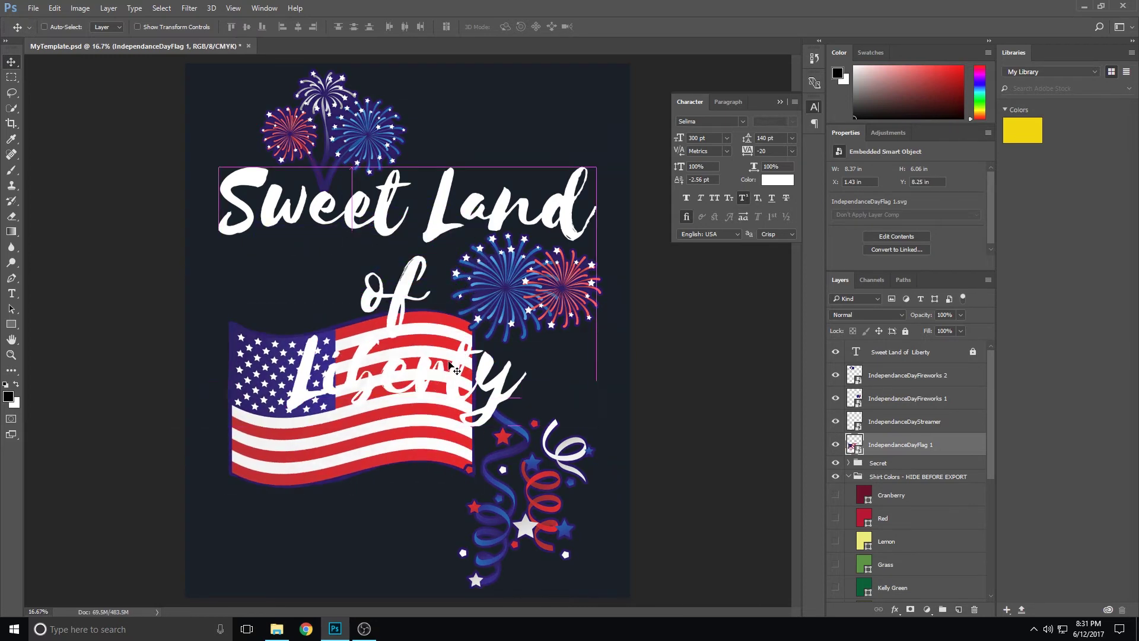
{"action": "key", "text": "ctrl+t"}
{"action": "left_click_drag", "start_coordinate": [480, 303], "coordinate": [433, 355]}
{"action": "key", "text": "Return"}
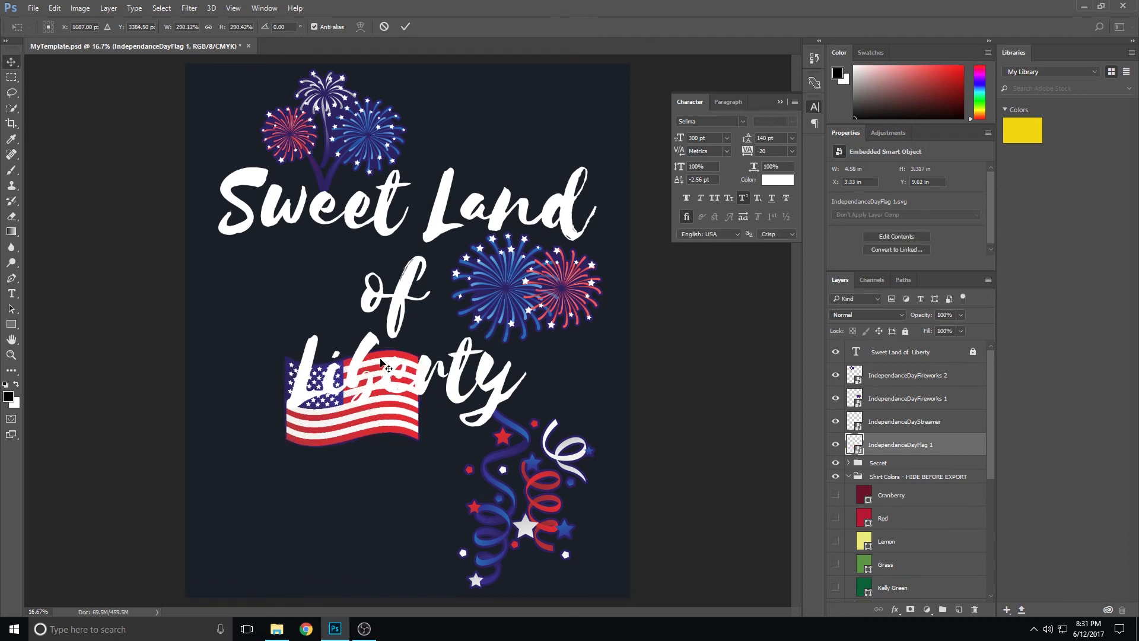
{"action": "left_click_drag", "start_coordinate": [380, 427], "coordinate": [308, 315]}
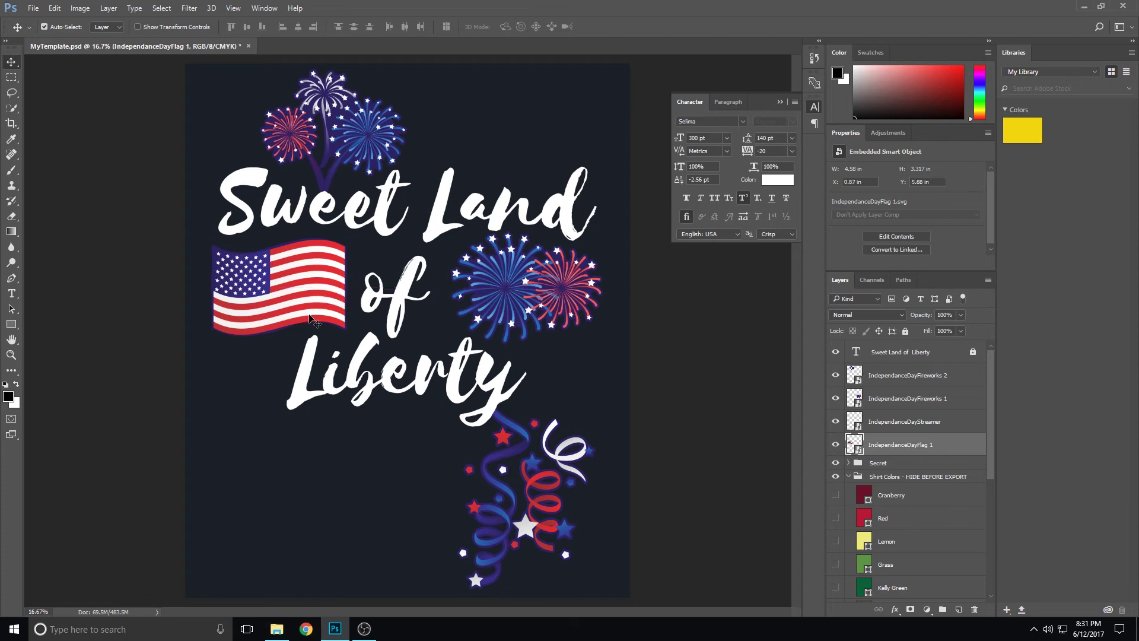
Rotate the flag about 8° counterclockwise and nudge it to about X 0.71 in, Y 5.79 in.
{"action": "key", "text": "ctrl+t"}
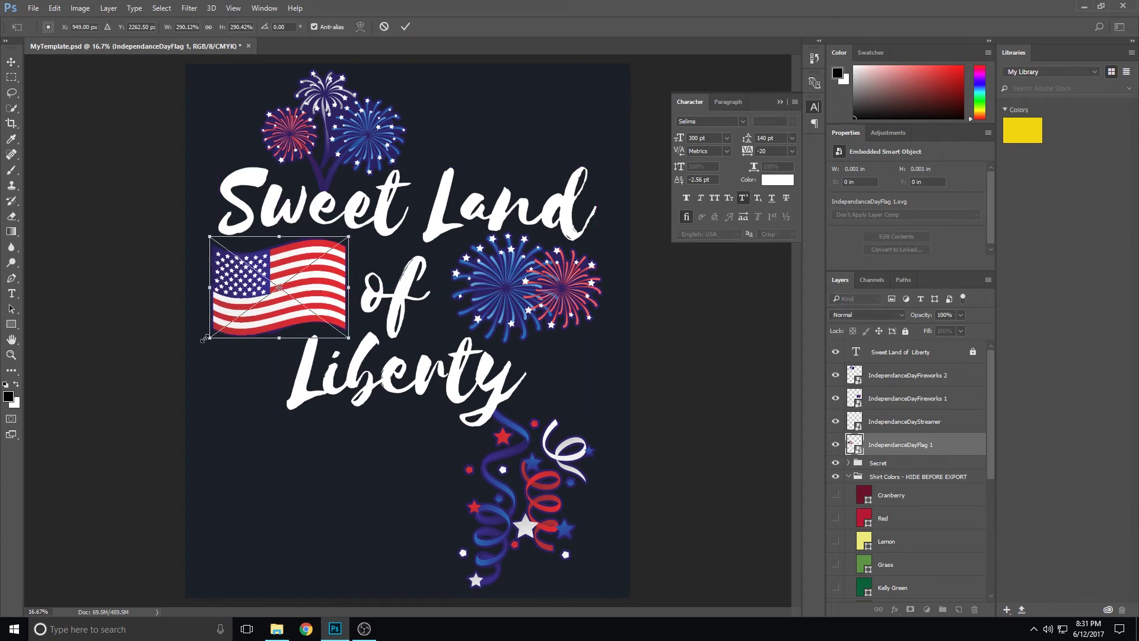
{"action": "left_click_drag", "start_coordinate": [198, 342], "coordinate": [209, 350]}
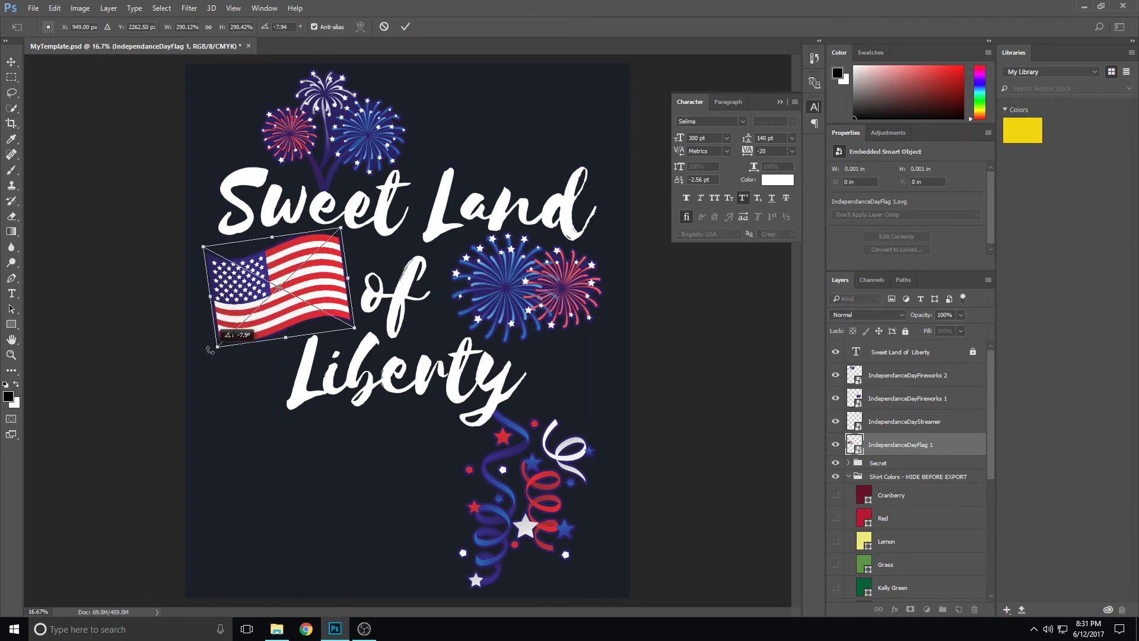
{"action": "key", "text": "Return"}
{"action": "left_click_drag", "start_coordinate": [278, 293], "coordinate": [280, 298]}
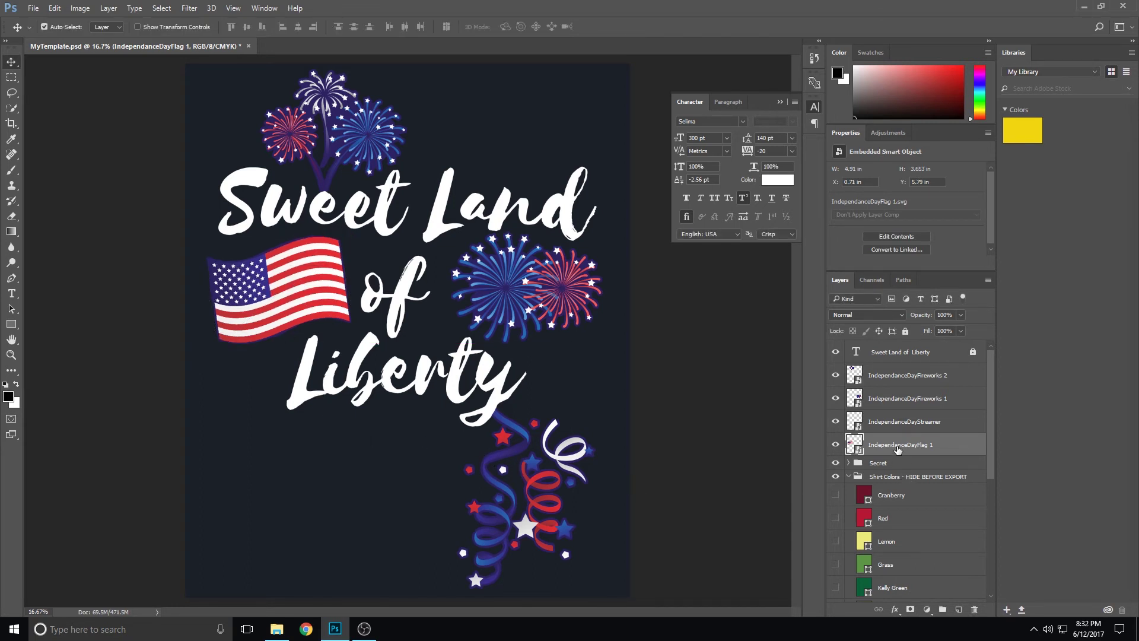
Shrink the streamer graphic to about 175% scale and place it centrally beneath the word "Liberty".
{"action": "left_click", "coordinate": [916, 422]}
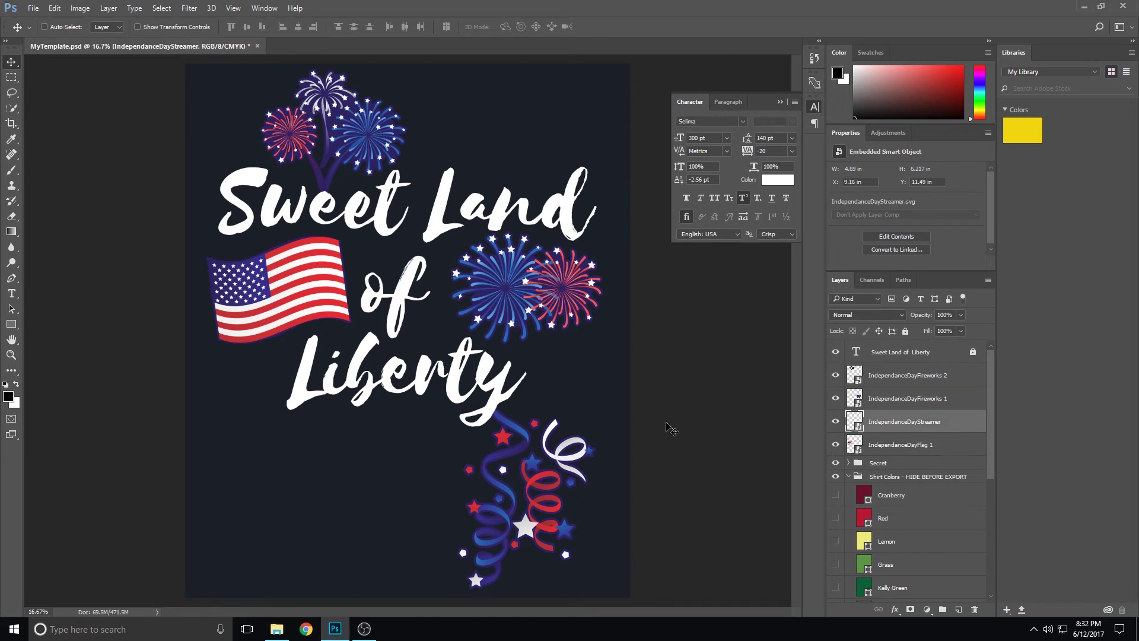
{"action": "key", "text": "ctrl+t"}
{"action": "left_click_drag", "start_coordinate": [600, 399], "coordinate": [562, 451]}
{"action": "key", "text": "Return"}
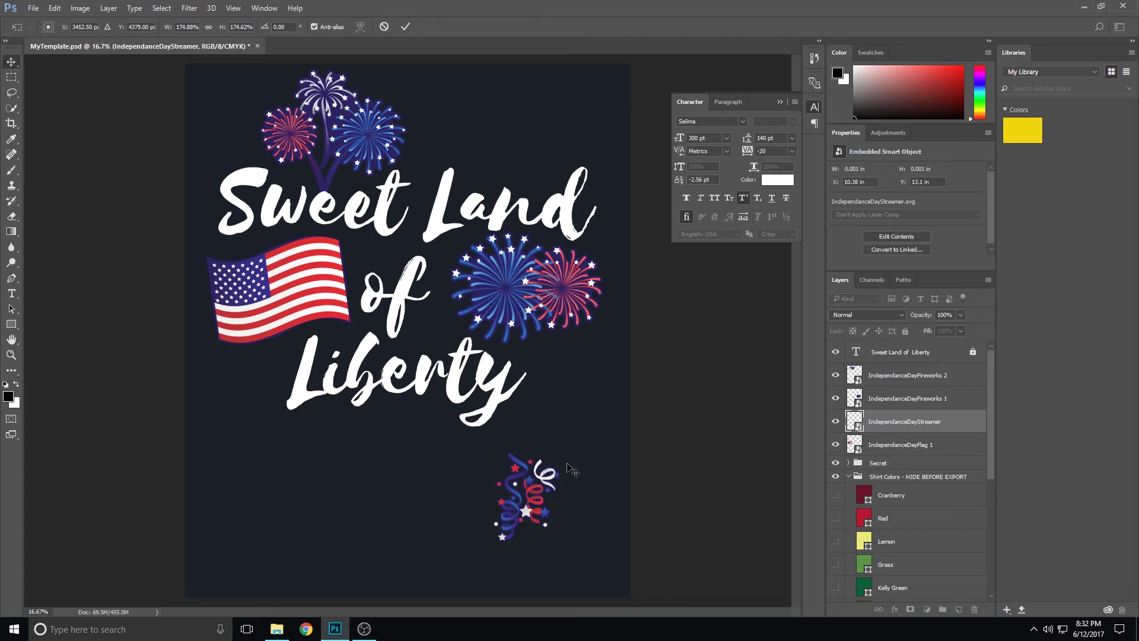
{"action": "left_click_drag", "start_coordinate": [532, 499], "coordinate": [394, 451]}
{"action": "left_click", "coordinate": [591, 473]}
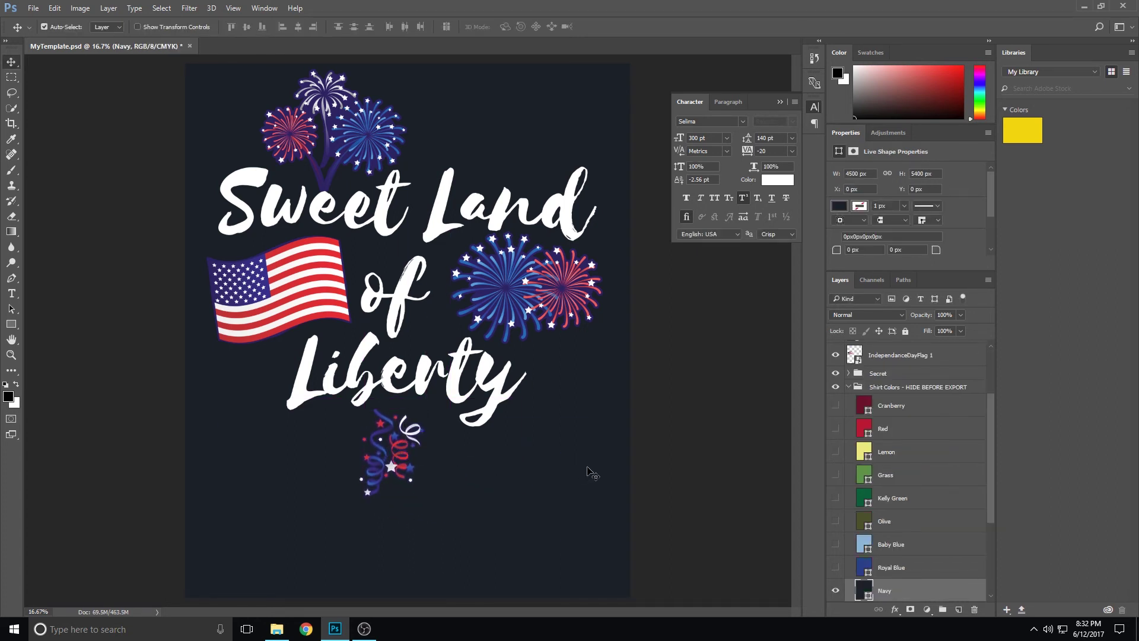
Shrink IndependanceDayFireworks 1 to about 4.03 by 2.97 in and position it at about X 9.05 in, Y 6.02 in.
{"action": "scroll", "coordinate": [950, 455], "scroll_direction": "up", "scroll_amount": 3}
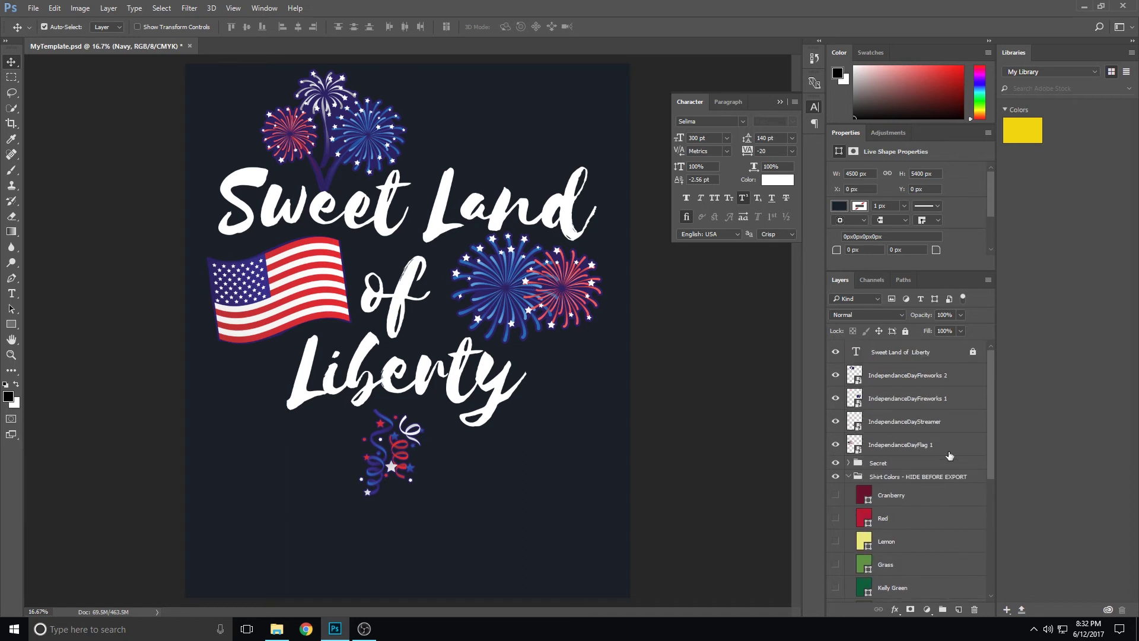
{"action": "left_click", "coordinate": [910, 415]}
{"action": "left_click", "coordinate": [910, 383]}
{"action": "left_click", "coordinate": [905, 399]}
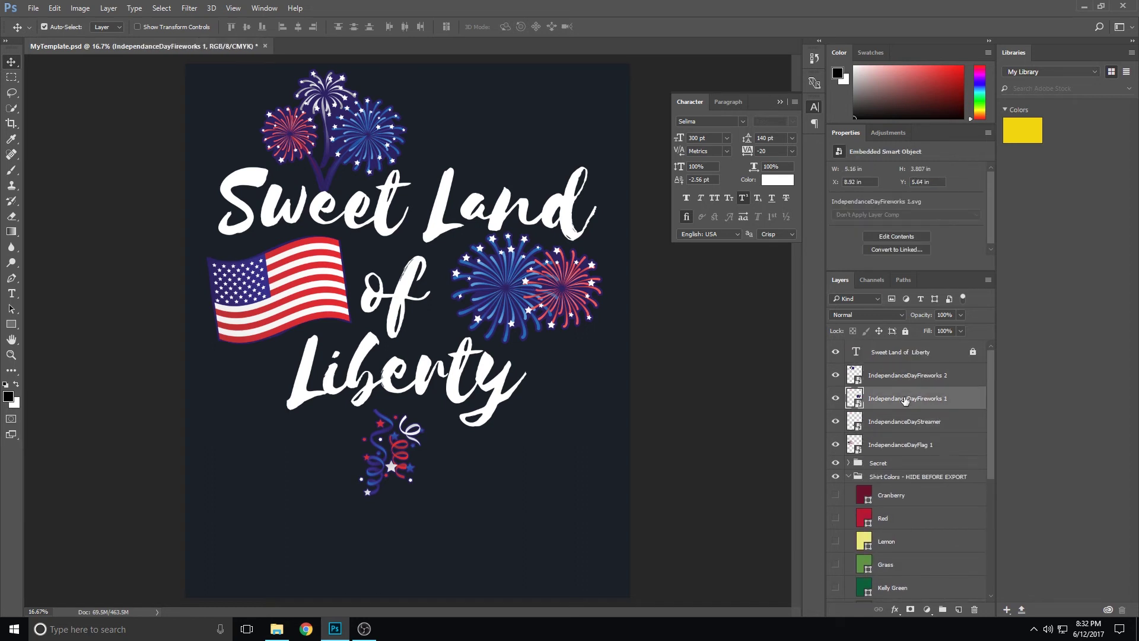
{"action": "key", "text": "ctrl+t"}
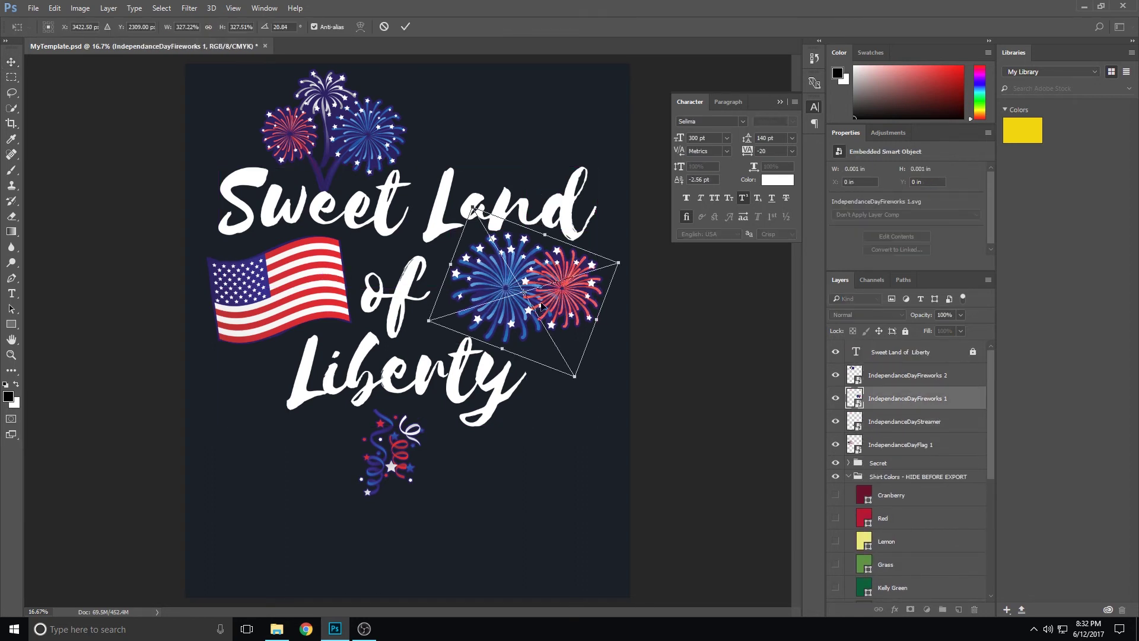
{"action": "left_click_drag", "start_coordinate": [622, 260], "coordinate": [614, 240]}
{"action": "key", "text": "Return"}
{"action": "left_click_drag", "start_coordinate": [560, 282], "coordinate": [548, 278]}
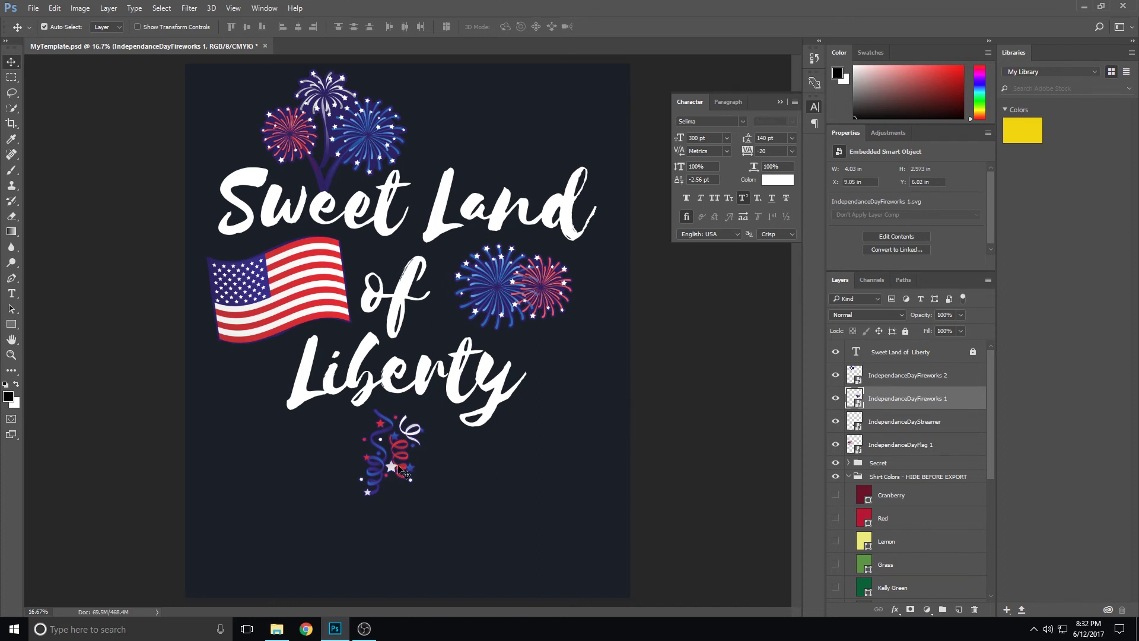
{"action": "left_click", "coordinate": [907, 359]}
{"action": "left_click", "coordinate": [907, 375]}
{"action": "left_click_drag", "start_coordinate": [338, 130], "coordinate": [339, 131]}
{"action": "left_click", "coordinate": [676, 375]}
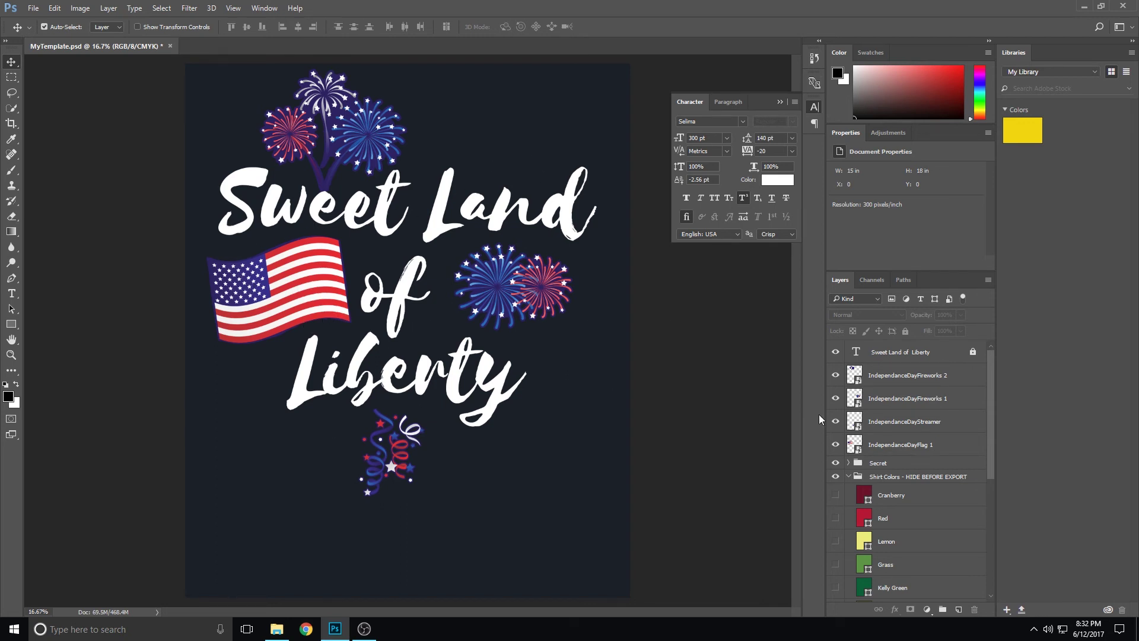
{"action": "scroll", "coordinate": [973, 442], "scroll_direction": "down", "scroll_amount": 1}
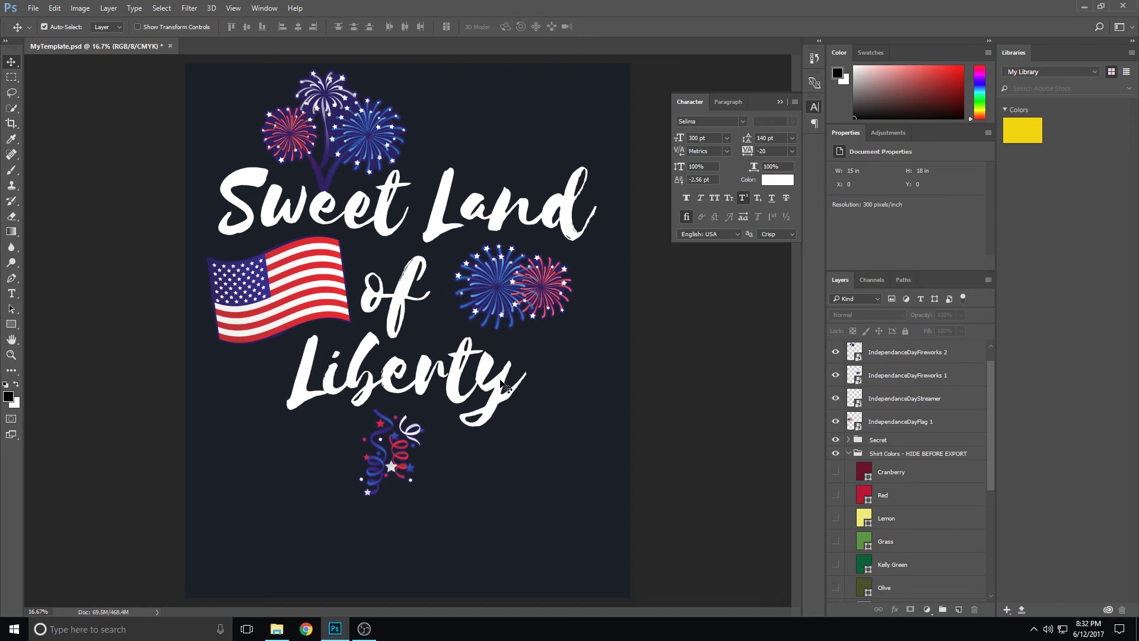
{"action": "scroll", "coordinate": [935, 396], "scroll_direction": "up", "scroll_amount": 1}
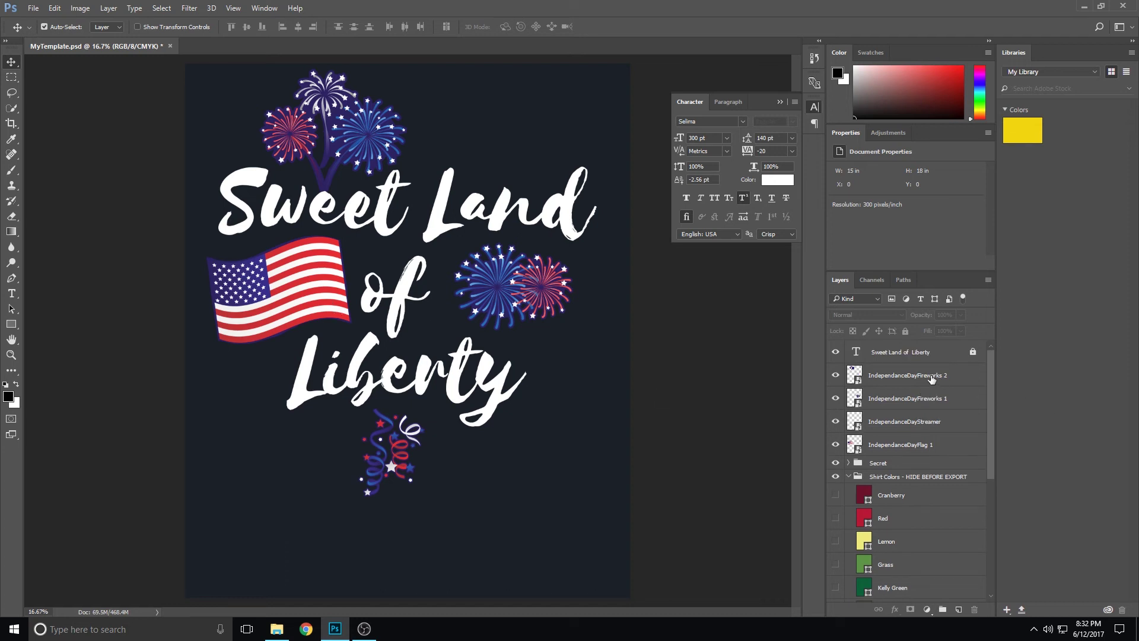
Relink the IndependanceDayFlag 1 layer to the IndependanceDayEagle Perched file in the SVG folder.
{"action": "right_click", "coordinate": [918, 452]}
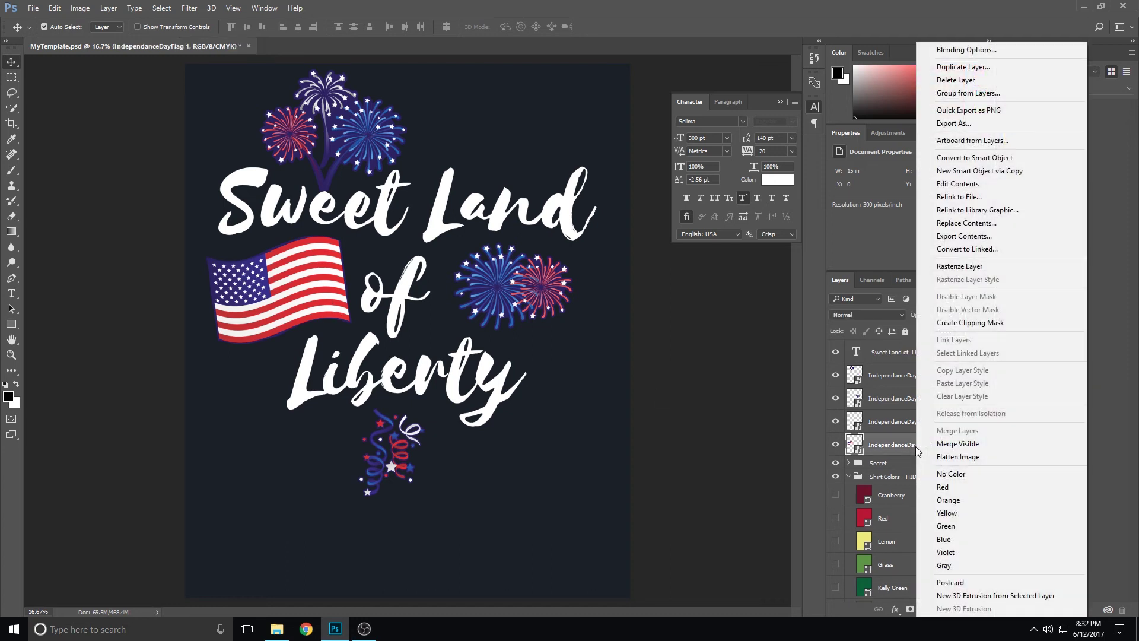
{"action": "left_click", "coordinate": [970, 198]}
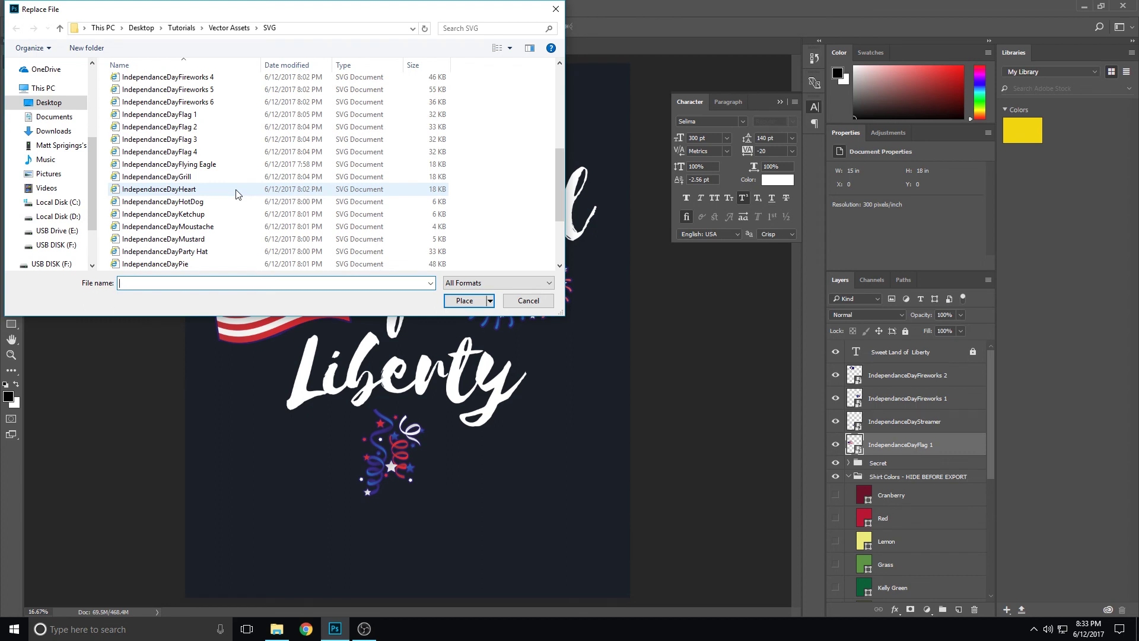
{"action": "scroll", "coordinate": [237, 194], "scroll_direction": "up", "scroll_amount": 6}
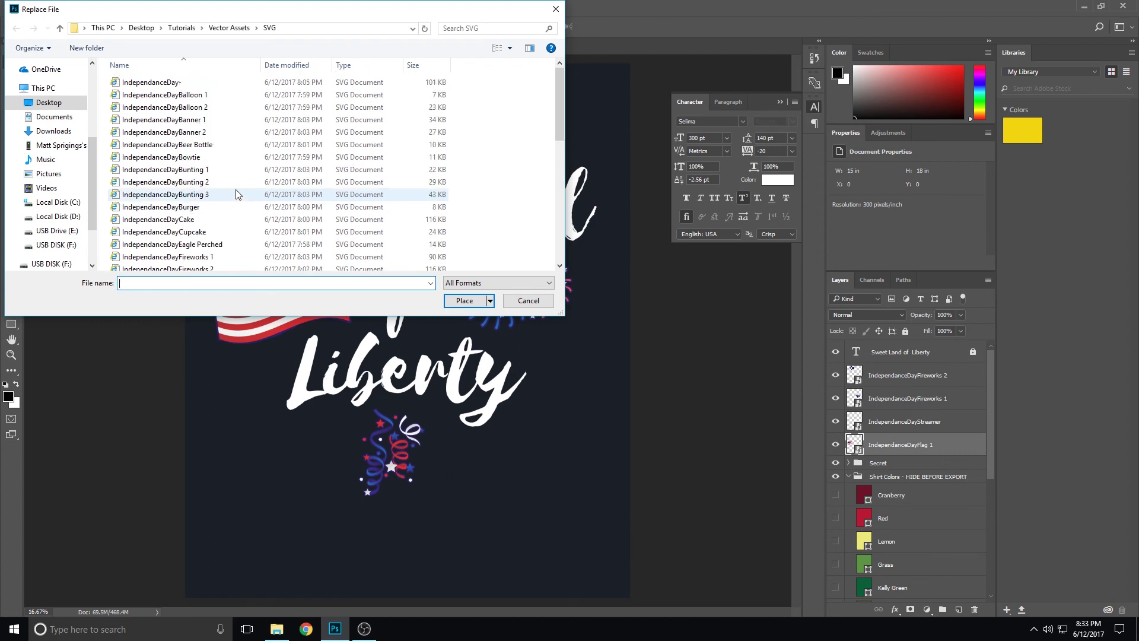
{"action": "scroll", "coordinate": [237, 194], "scroll_direction": "down", "scroll_amount": 4}
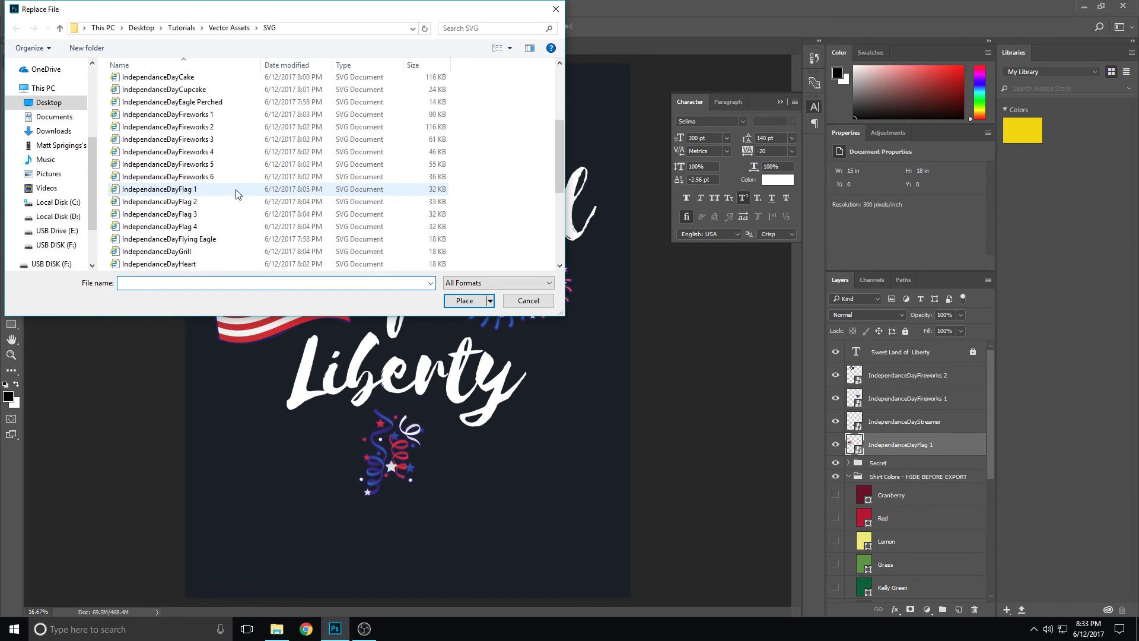
{"action": "scroll", "coordinate": [237, 194], "scroll_direction": "down", "scroll_amount": 1}
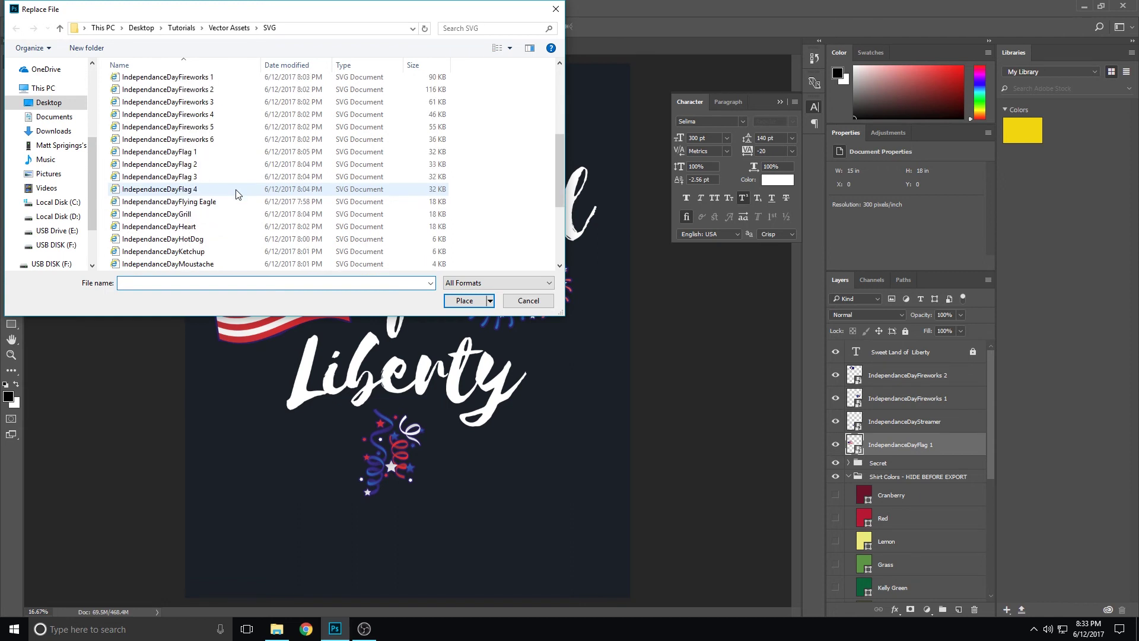
{"action": "scroll", "coordinate": [238, 194], "scroll_direction": "down", "scroll_amount": 1}
{"action": "scroll", "coordinate": [238, 194], "scroll_direction": "down", "scroll_amount": 1}
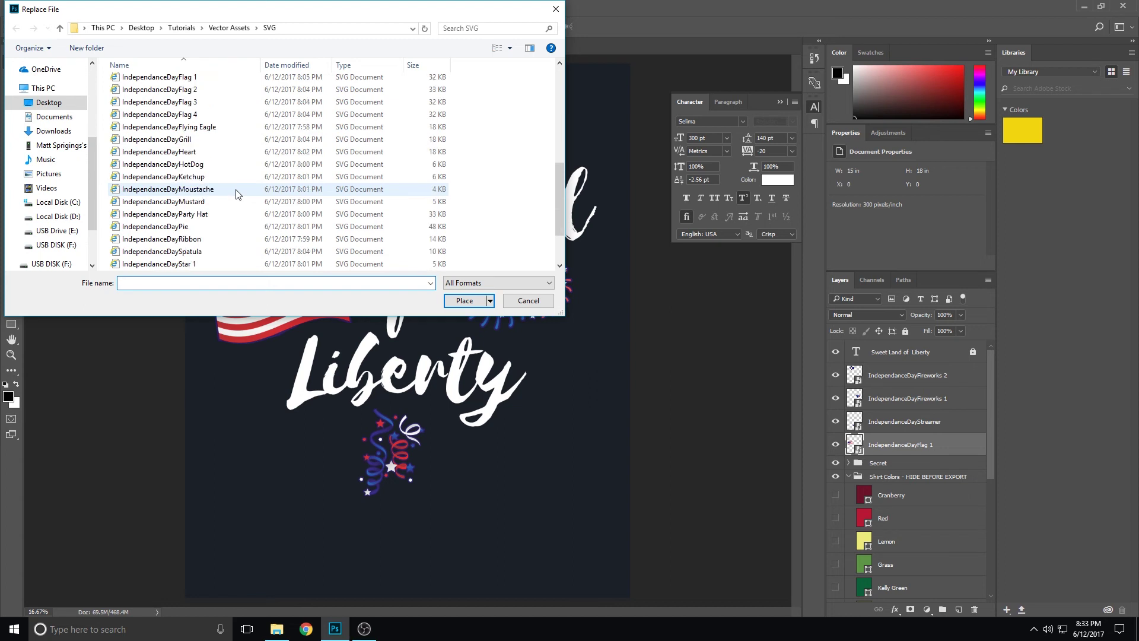
{"action": "scroll", "coordinate": [237, 194], "scroll_direction": "down", "scroll_amount": 2}
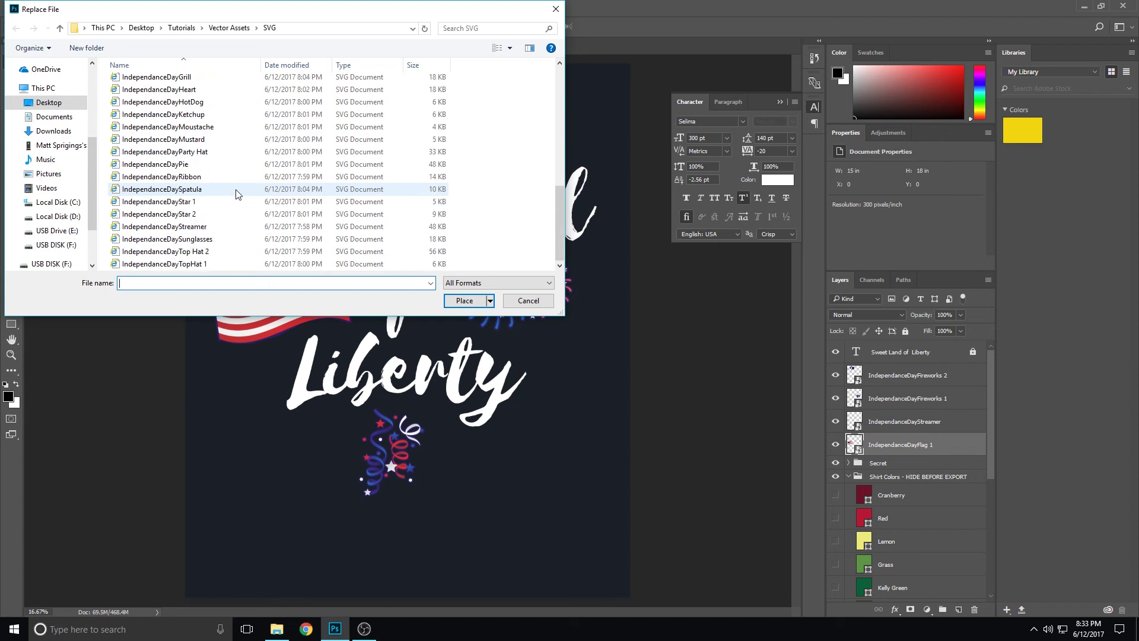
{"action": "scroll", "coordinate": [237, 194], "scroll_direction": "up", "scroll_amount": 9}
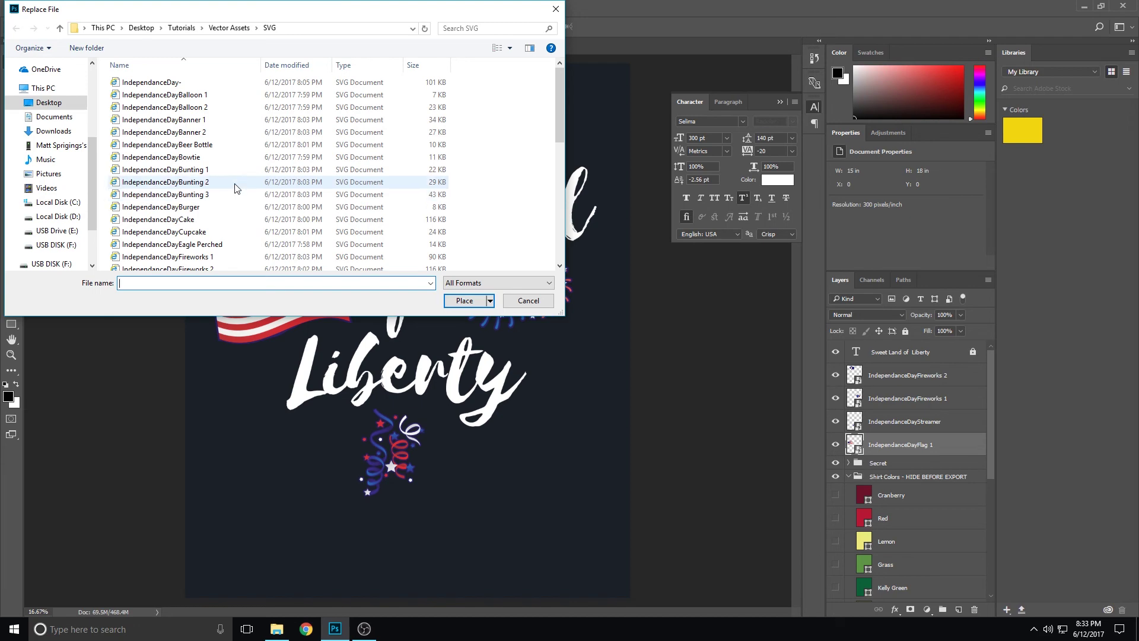
{"action": "scroll", "coordinate": [236, 193], "scroll_direction": "down", "scroll_amount": 1}
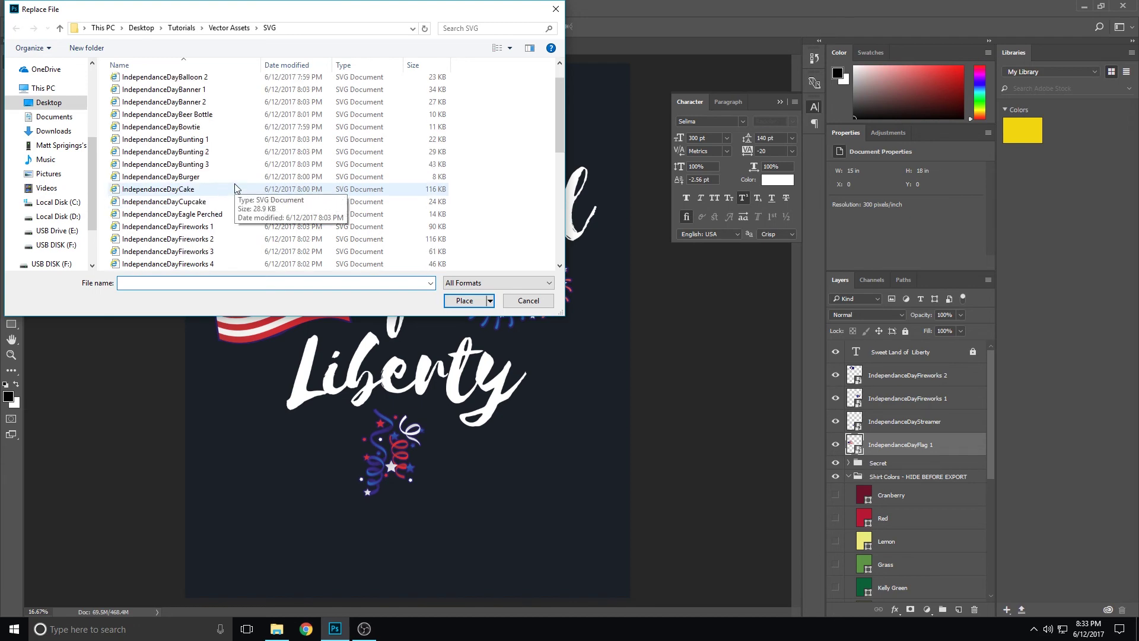
{"action": "left_click", "coordinate": [224, 214]}
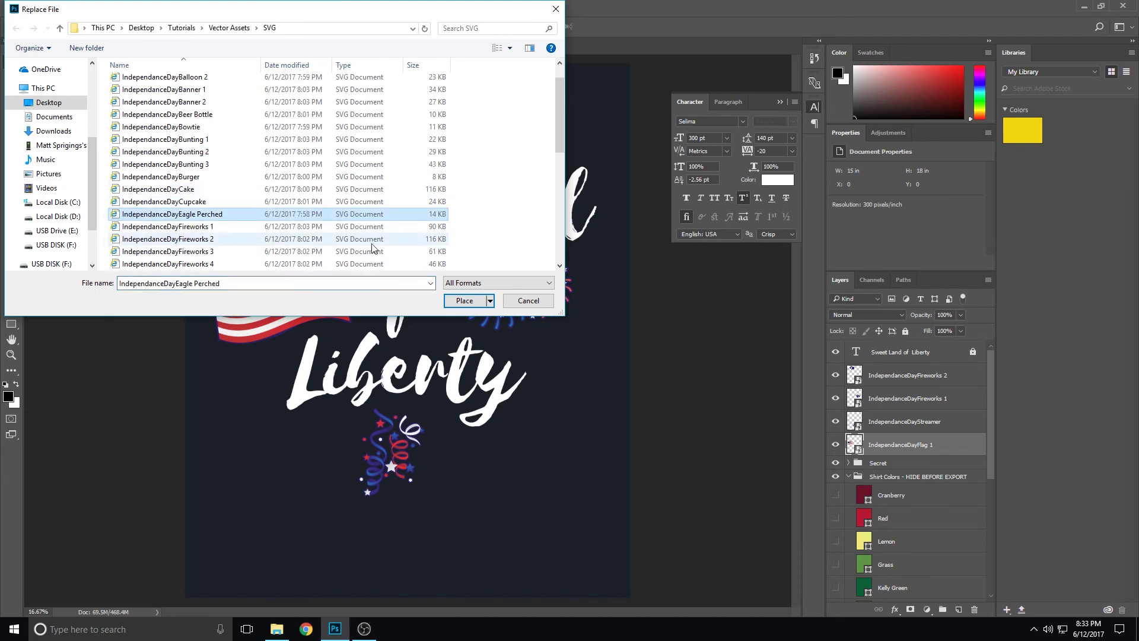
{"action": "left_click", "coordinate": [464, 301]}
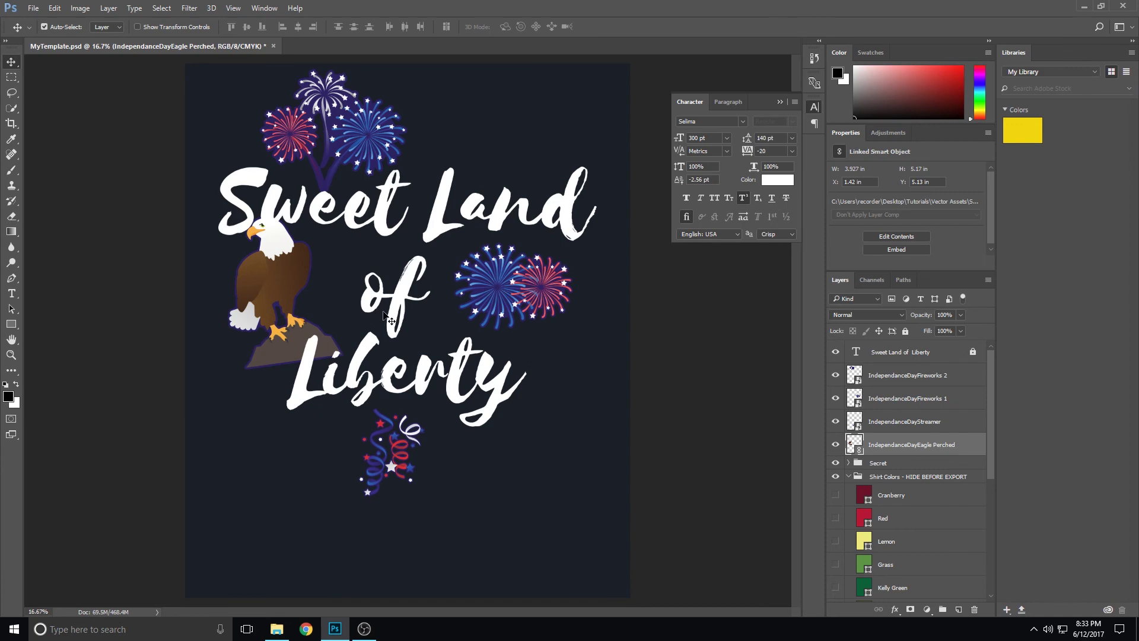
Relink the perched eagle layer to the IndependanceDayBeer Bottle file.
{"action": "right_click", "coordinate": [902, 451]}
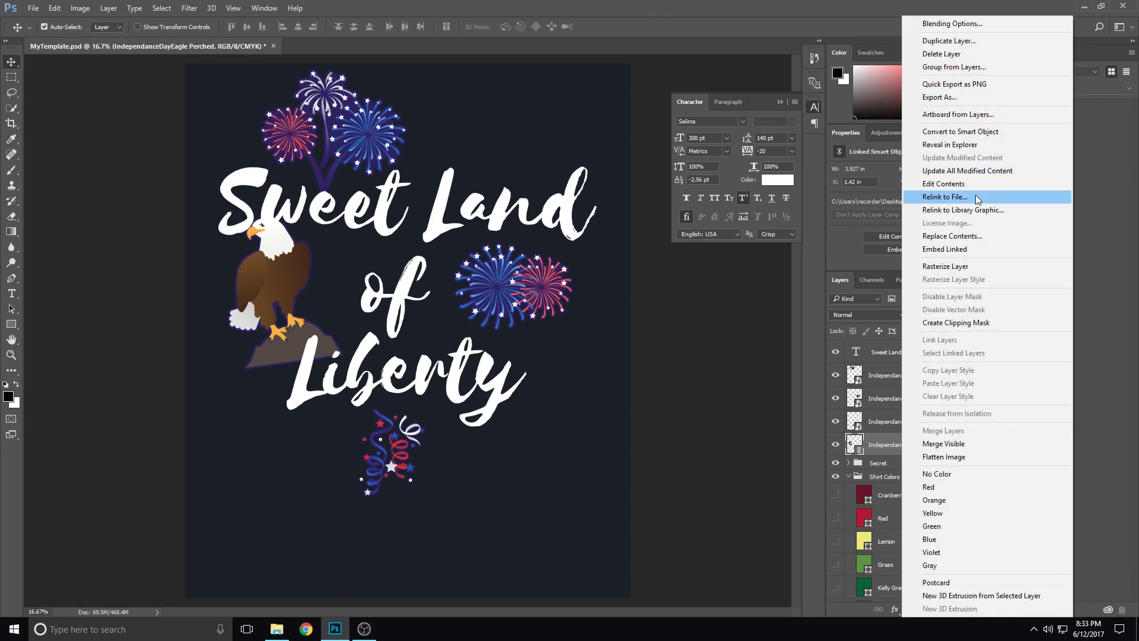
{"action": "left_click", "coordinate": [944, 197]}
{"action": "scroll", "coordinate": [347, 197], "scroll_direction": "down", "scroll_amount": 2}
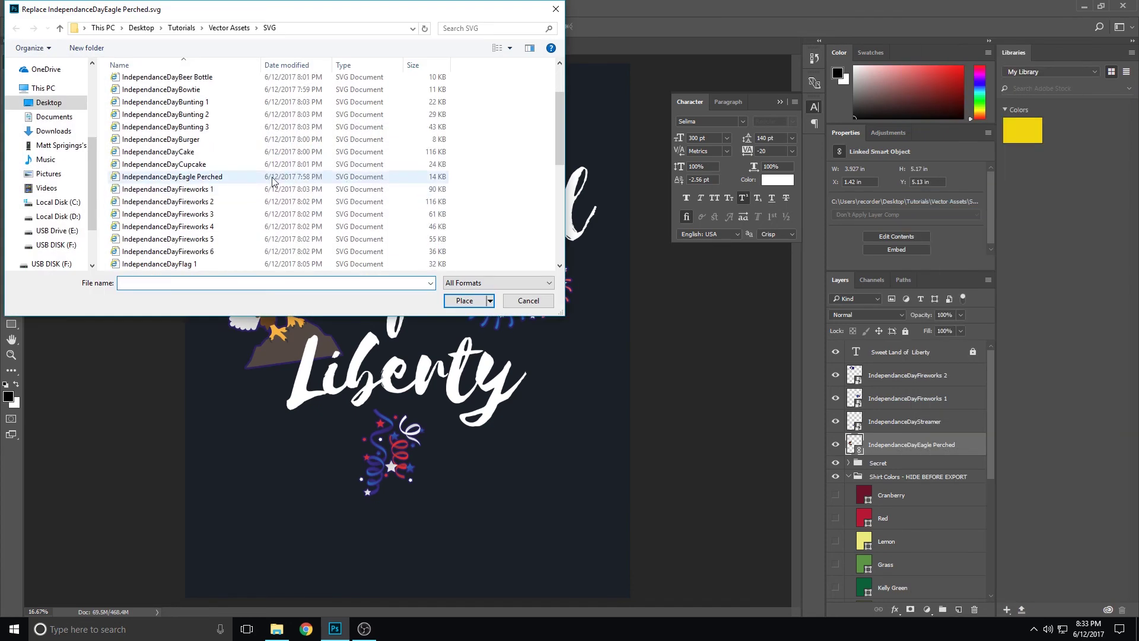
{"action": "scroll", "coordinate": [272, 182], "scroll_direction": "up", "scroll_amount": 2}
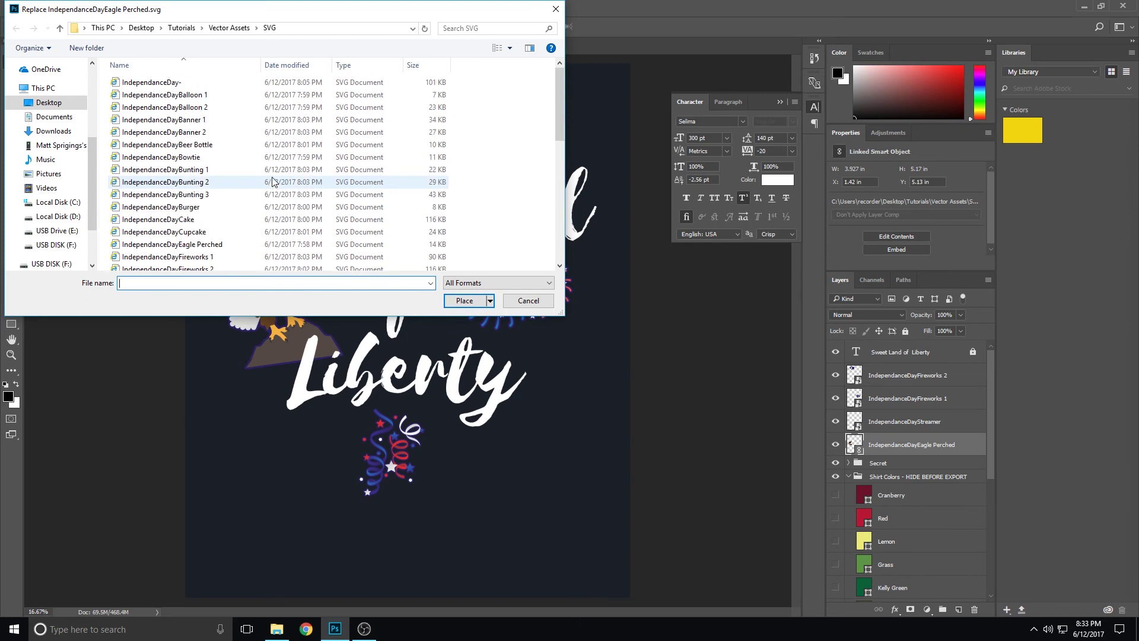
{"action": "left_click", "coordinate": [208, 145]}
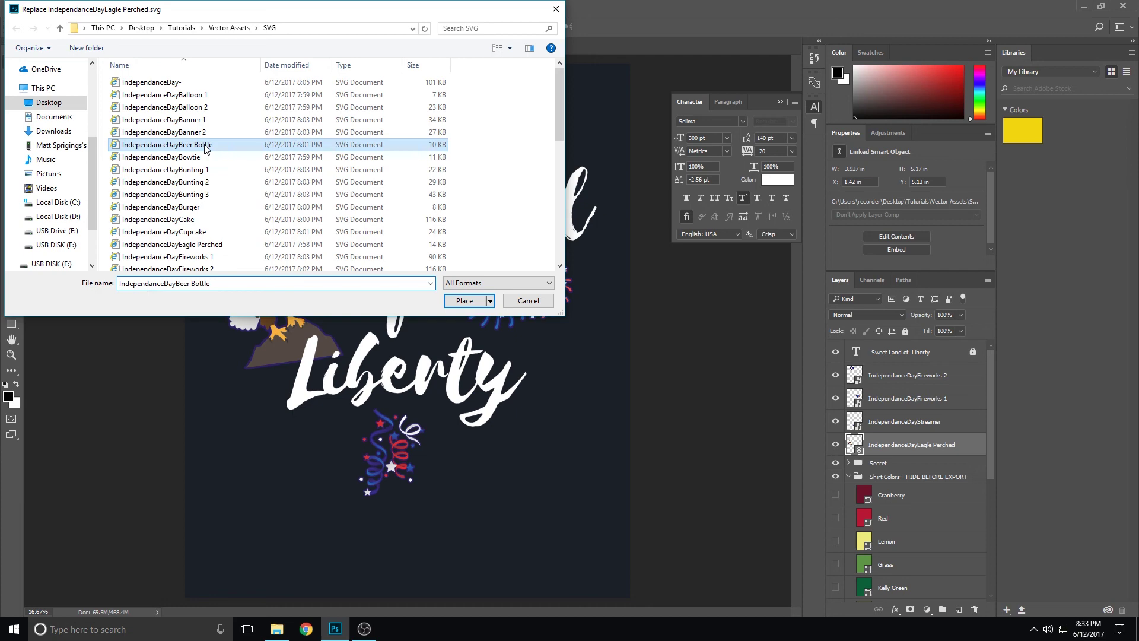
{"action": "left_click", "coordinate": [465, 301]}
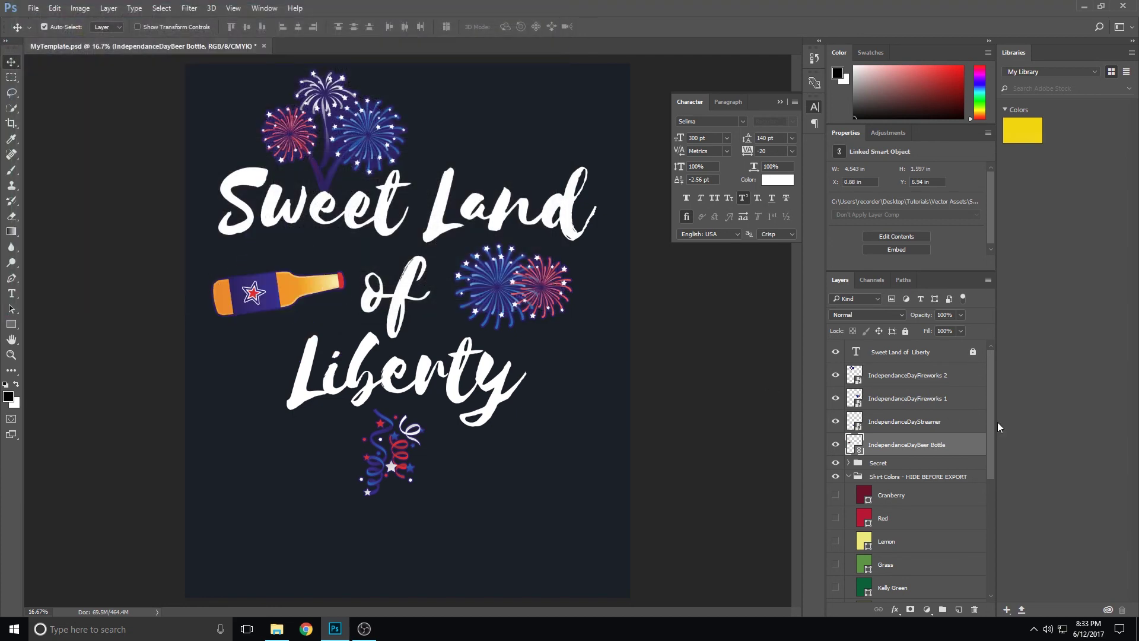
Rotate the beer bottle so its neck points up and to the left, placing it beside "of" at about X 1.03 in, Y 6.36 in.
{"action": "key", "text": "ctrl+t"}
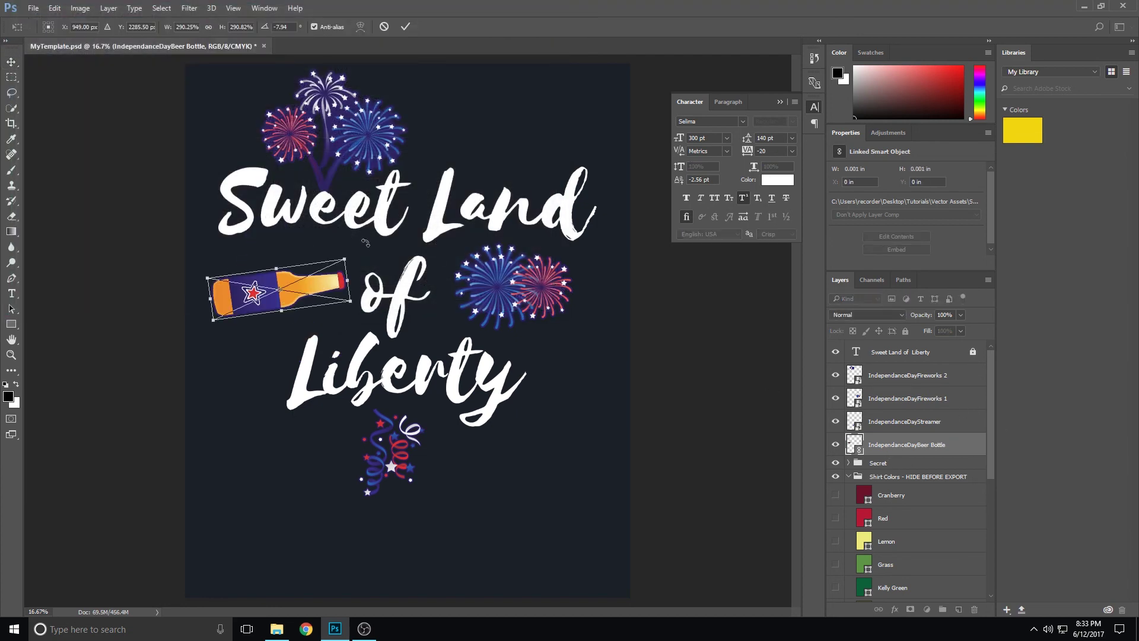
{"action": "left_click_drag", "start_coordinate": [365, 243], "coordinate": [207, 284]}
{"action": "left_click_drag", "start_coordinate": [299, 300], "coordinate": [299, 297]}
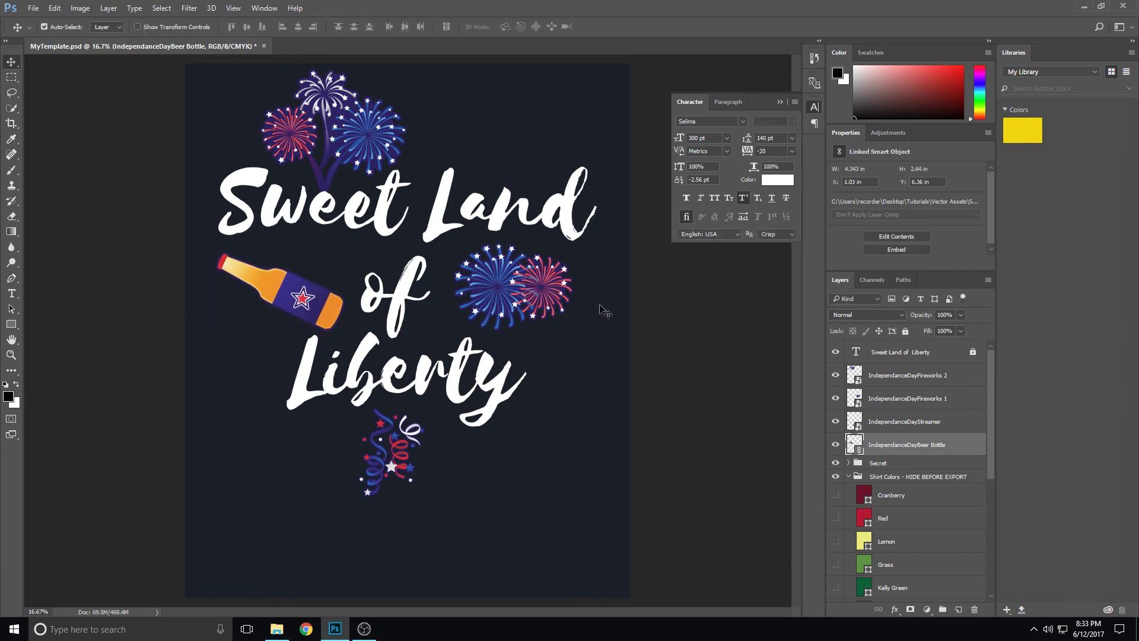
Open the contents of the IndependanceDayFireworks 2 smart object in Adobe Illustrator CC 2017, declining recovery of earlier documents.
{"action": "left_click", "coordinate": [908, 379]}
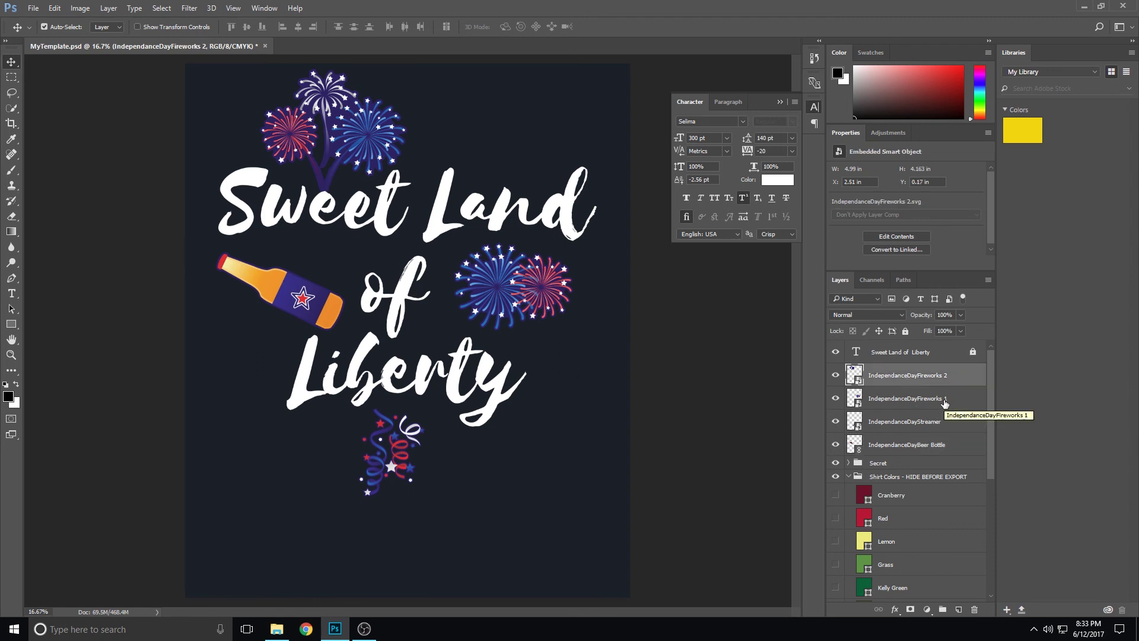
{"action": "double_click", "coordinate": [855, 374]}
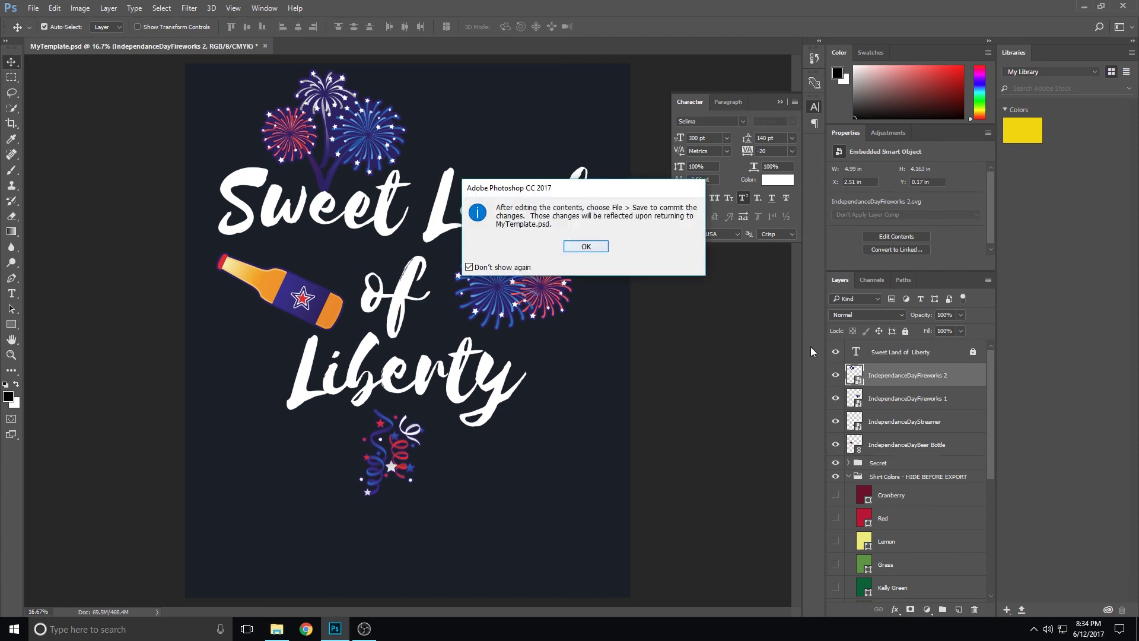
{"action": "left_click", "coordinate": [586, 246]}
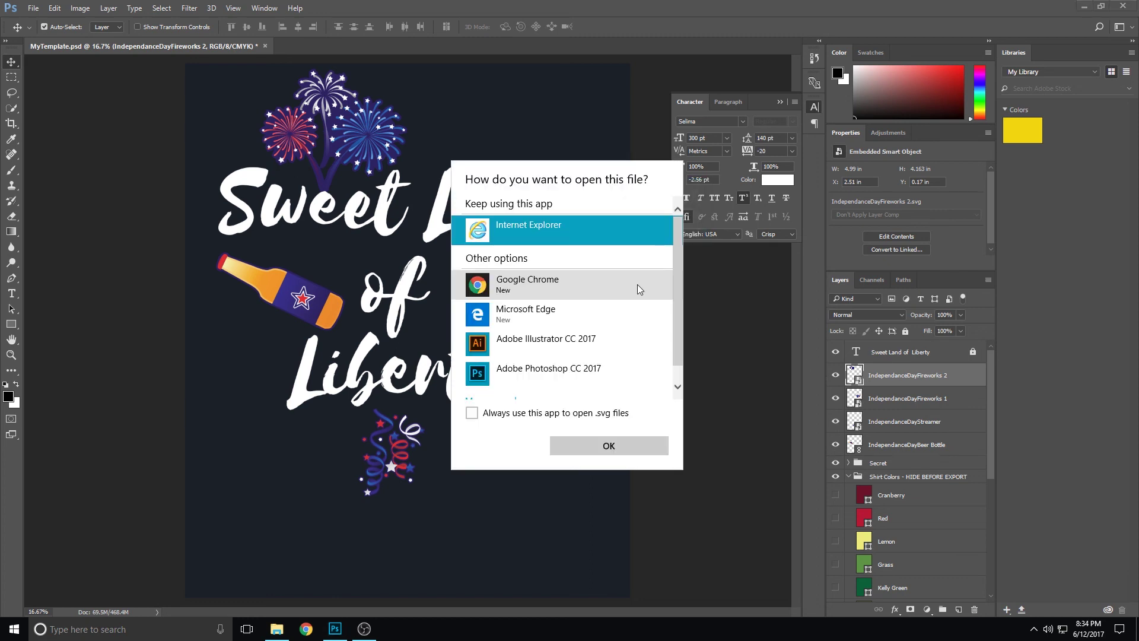
{"action": "left_click", "coordinate": [577, 346]}
{"action": "left_click", "coordinate": [617, 446]}
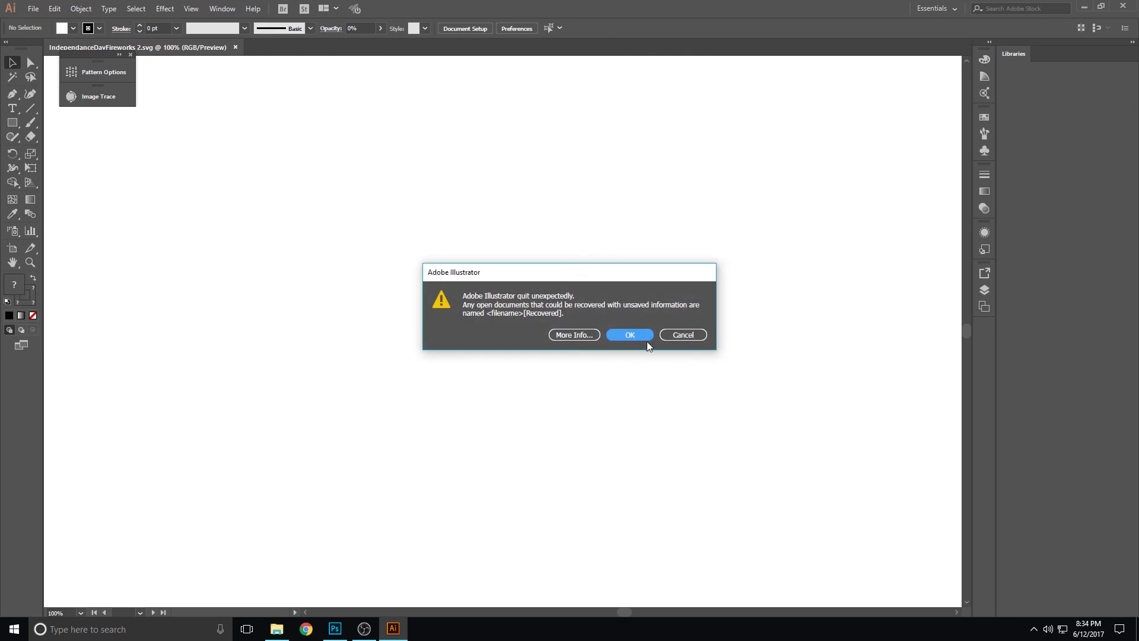
{"action": "left_click", "coordinate": [693, 335]}
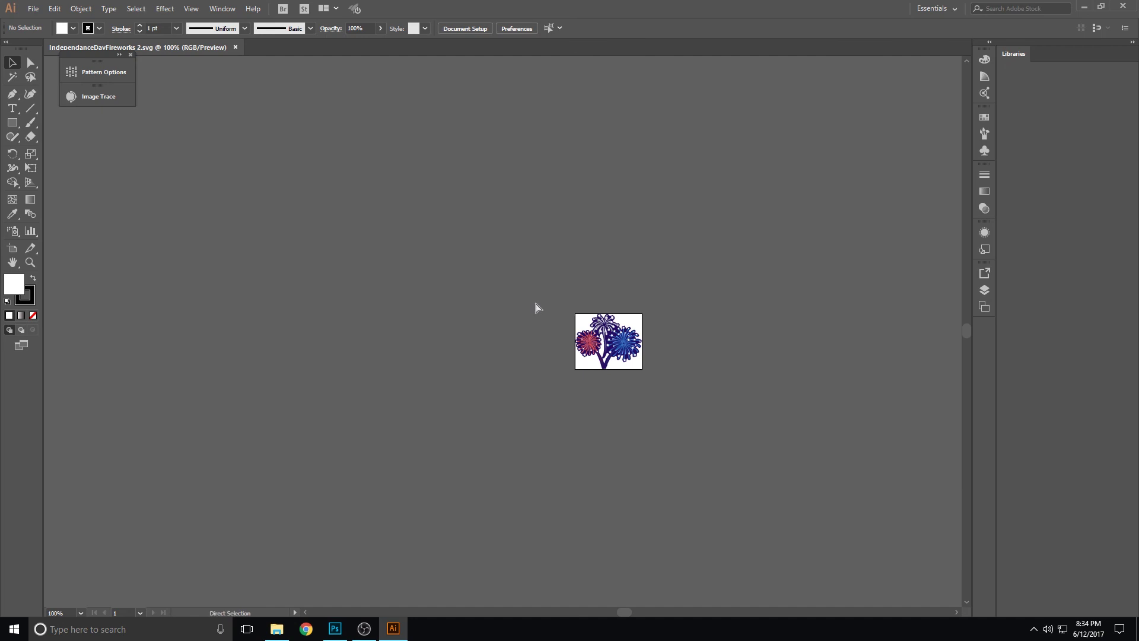
Select the navy backdrop shape of the fireworks plus all objects with the same fill color, and set their fill to FFFFFF.
{"action": "key", "text": "ctrl+equal"}
{"action": "key", "text": "ctrl+equal"}
{"action": "key", "text": "ctrl+equal"}
{"action": "key", "text": "ctrl+equal"}
{"action": "key", "text": "h"}
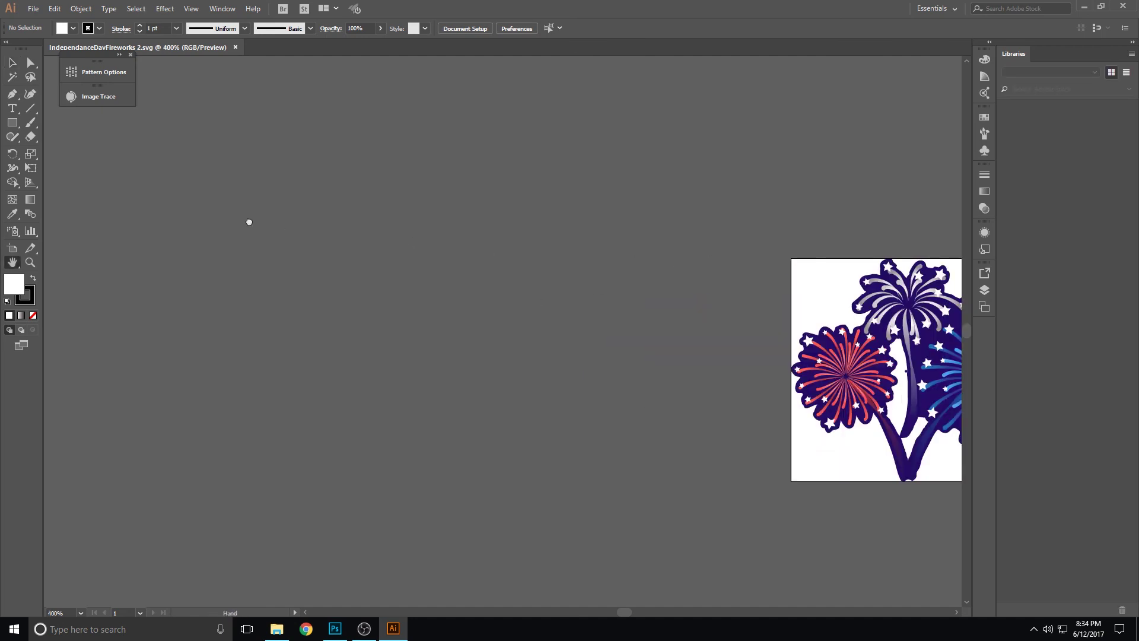
{"action": "left_click_drag", "start_coordinate": [713, 261], "coordinate": [253, 231]}
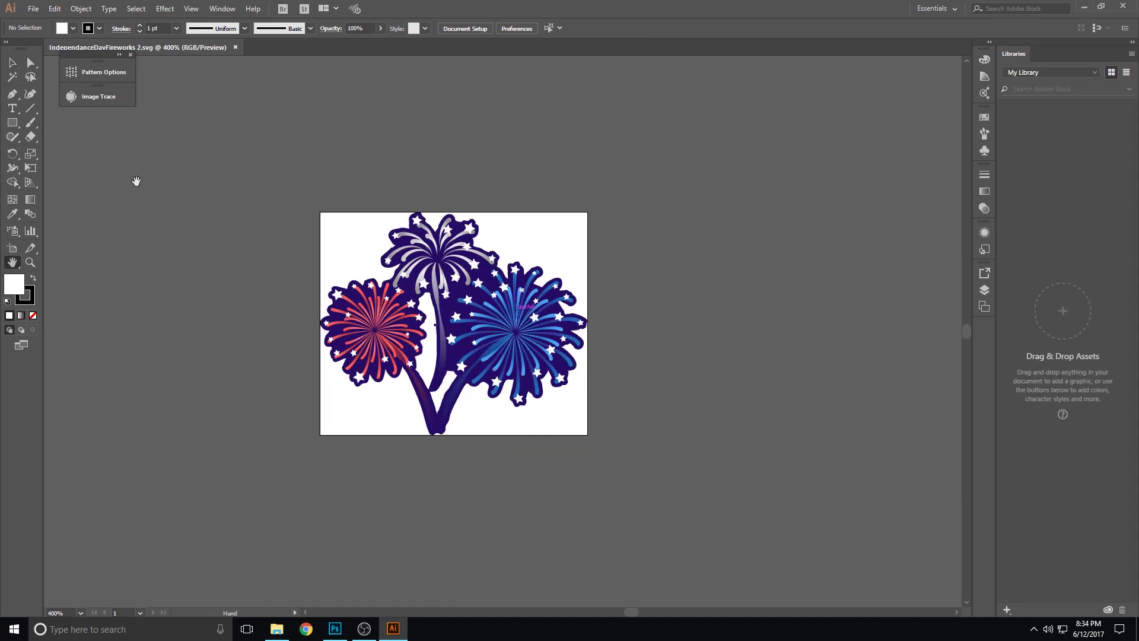
{"action": "left_click", "coordinate": [12, 62]}
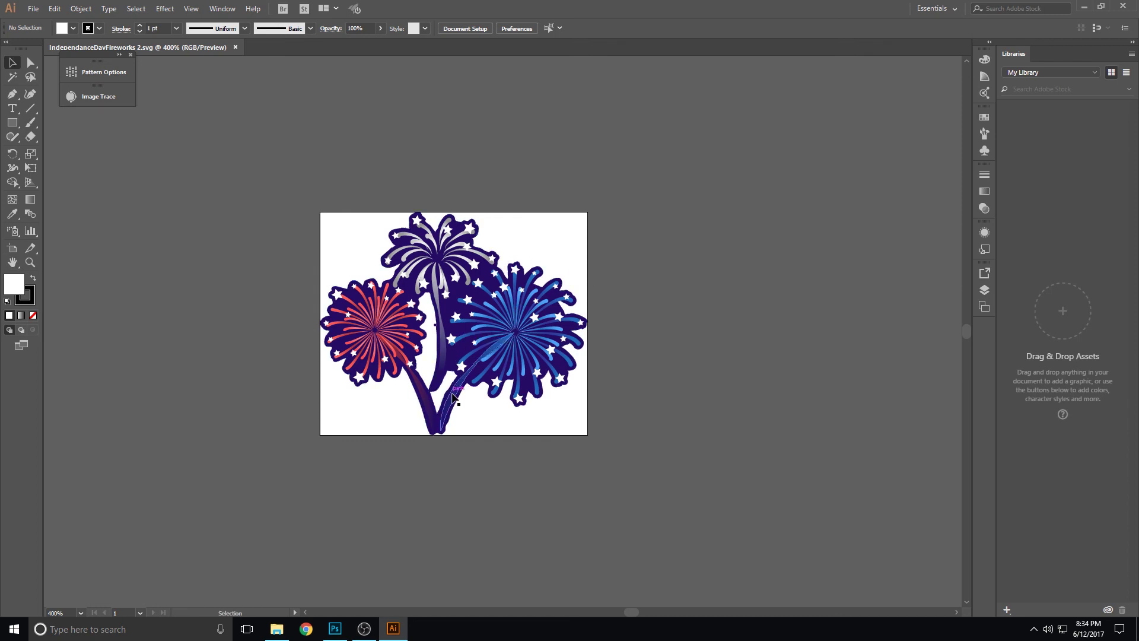
{"action": "left_click", "coordinate": [520, 303]}
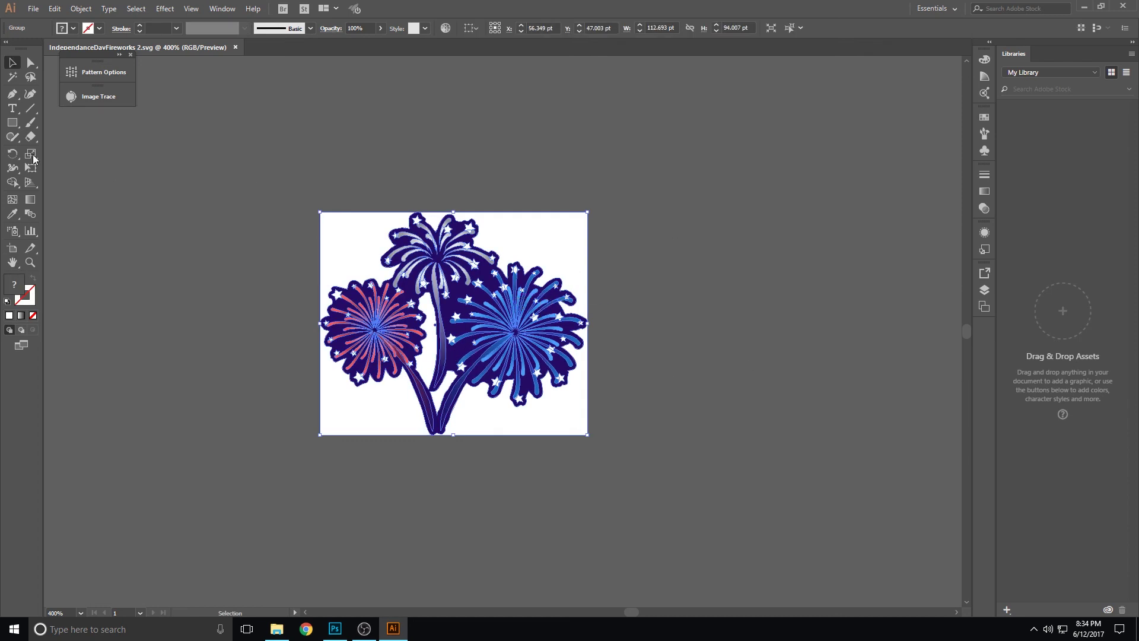
{"action": "key", "text": "a"}
{"action": "left_click", "coordinate": [213, 225]}
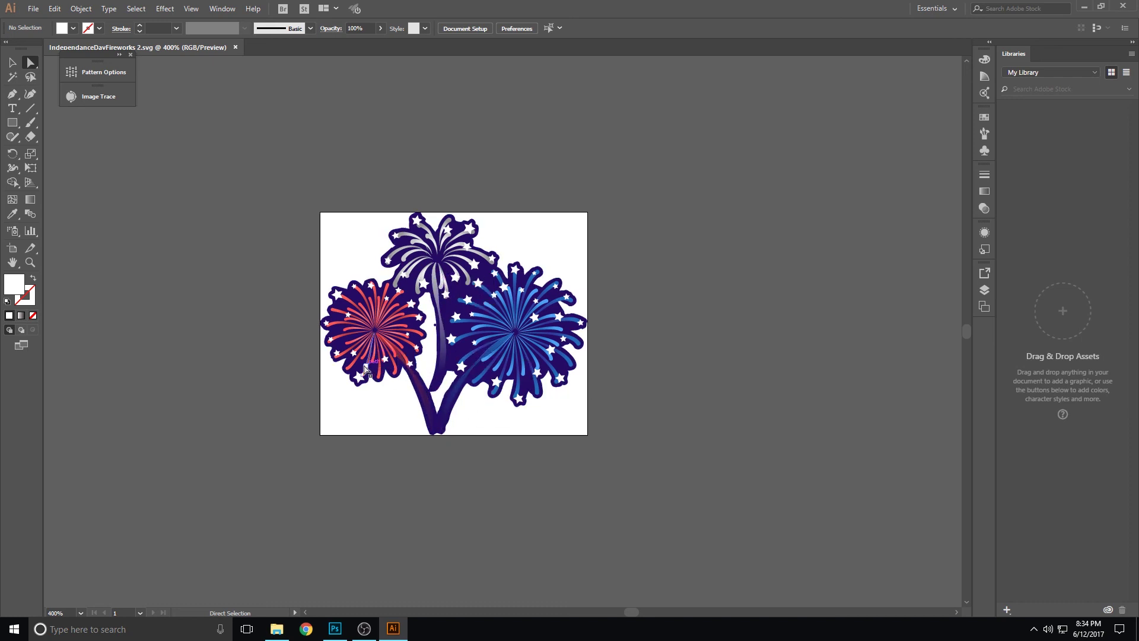
{"action": "left_click", "coordinate": [361, 359]}
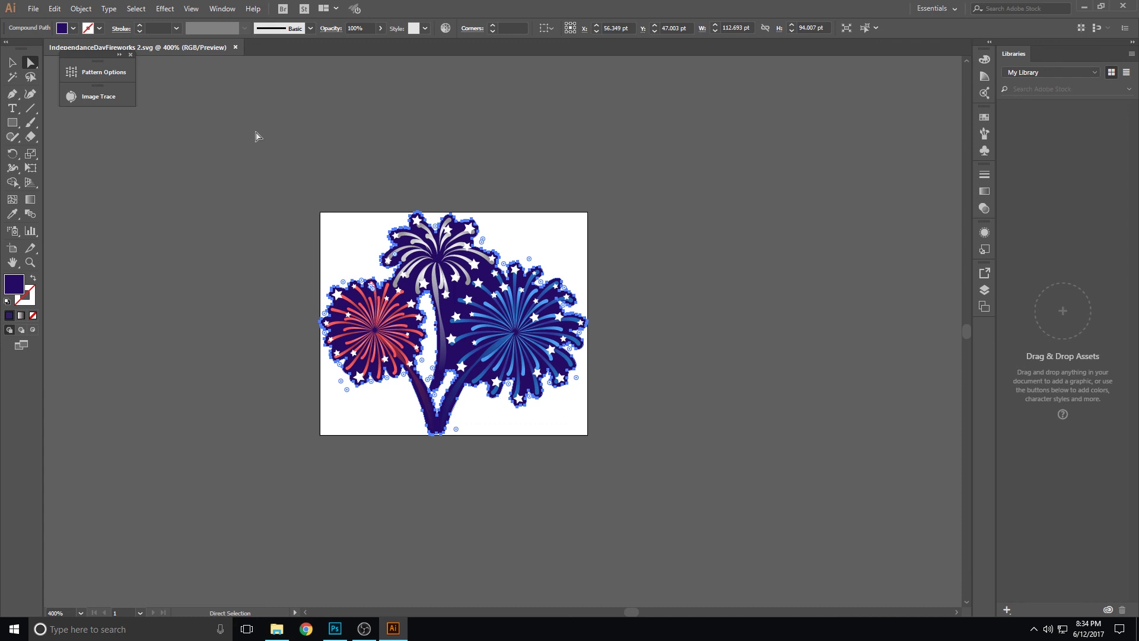
{"action": "left_click", "coordinate": [136, 8]}
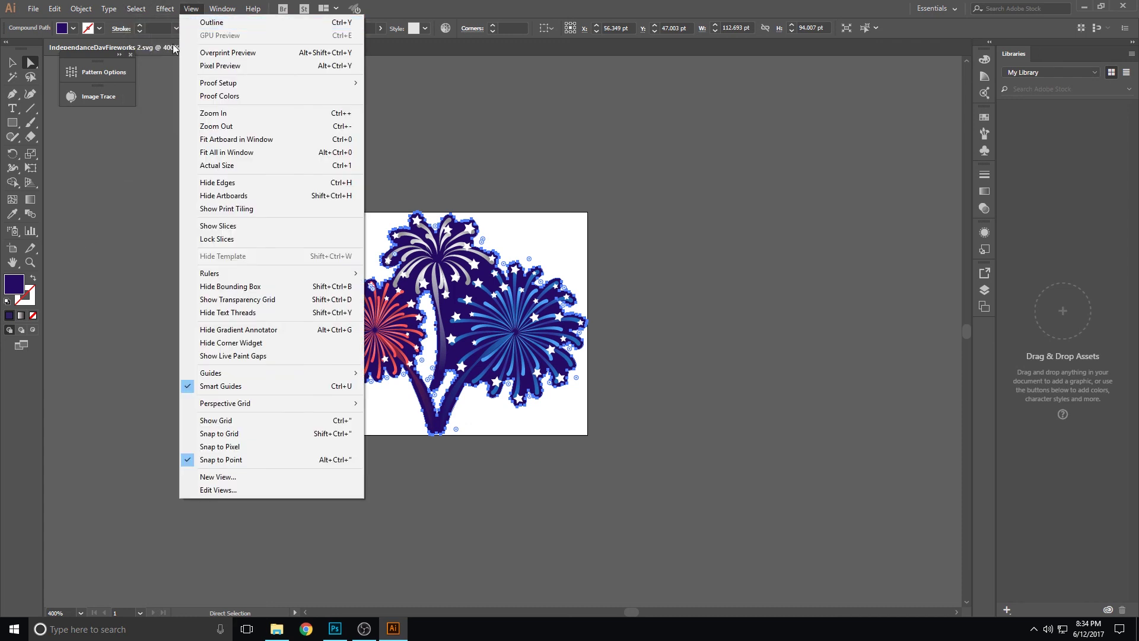
{"action": "mouse_move", "coordinate": [165, 125]}
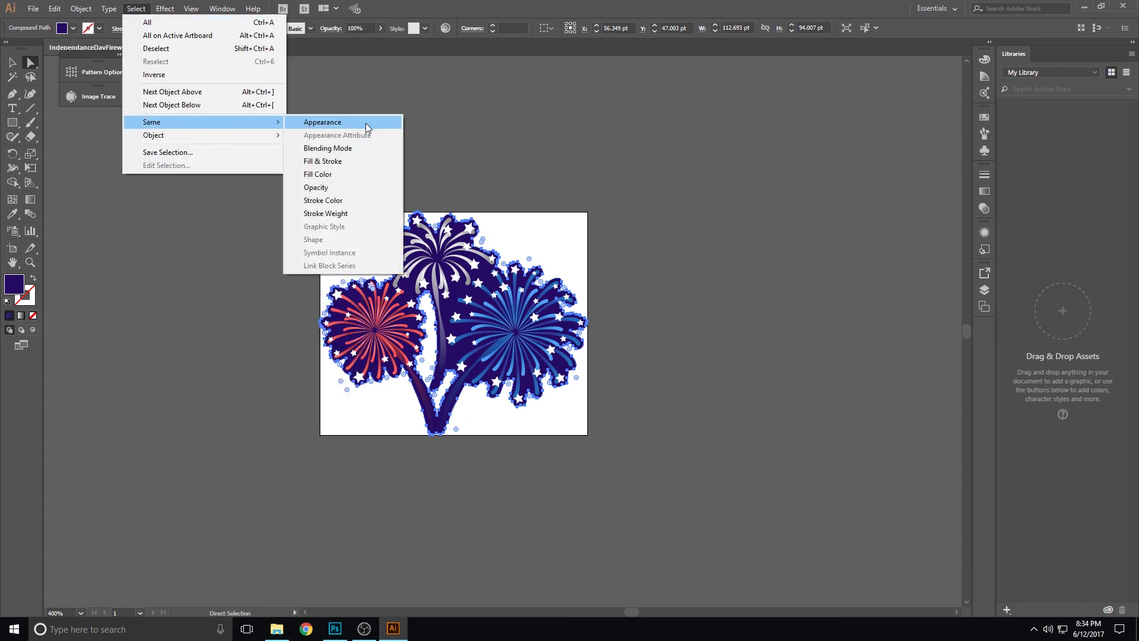
{"action": "left_click", "coordinate": [348, 174]}
{"action": "double_click", "coordinate": [24, 284]}
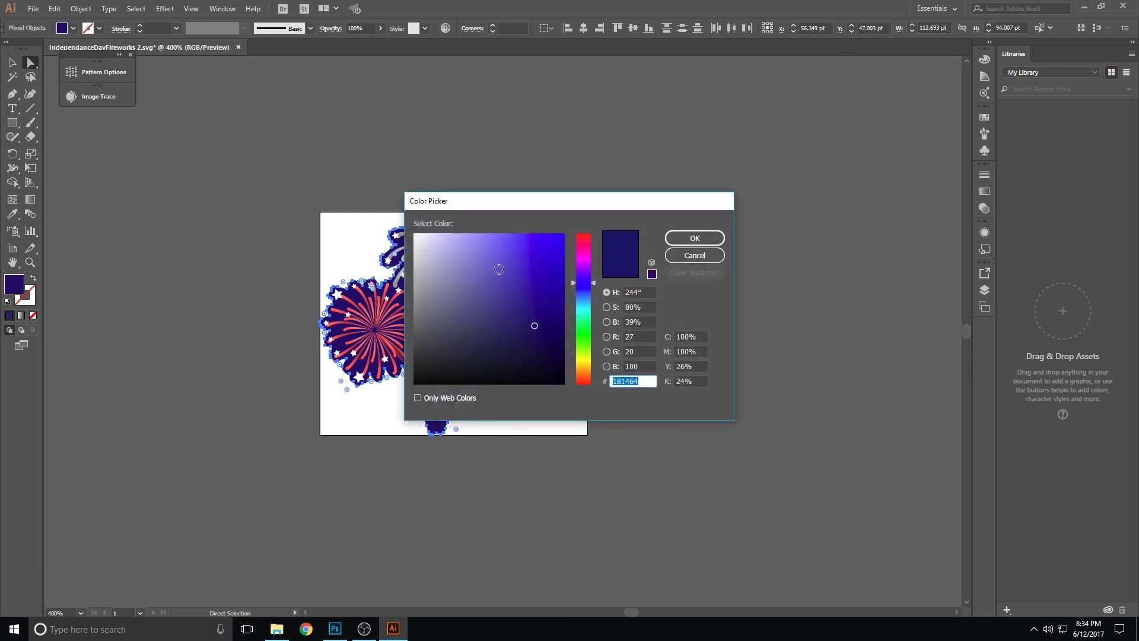
{"action": "type", "text": "FFFFFF"}
{"action": "left_click", "coordinate": [717, 238]}
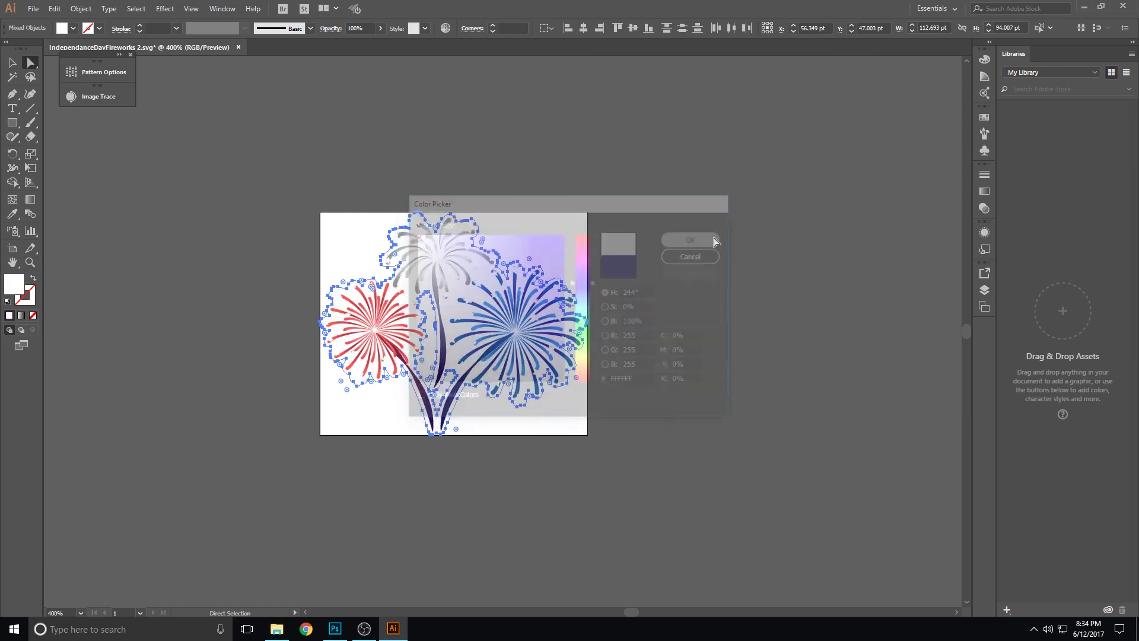
{"action": "left_click", "coordinate": [646, 196]}
{"action": "key", "text": "ctrl"}
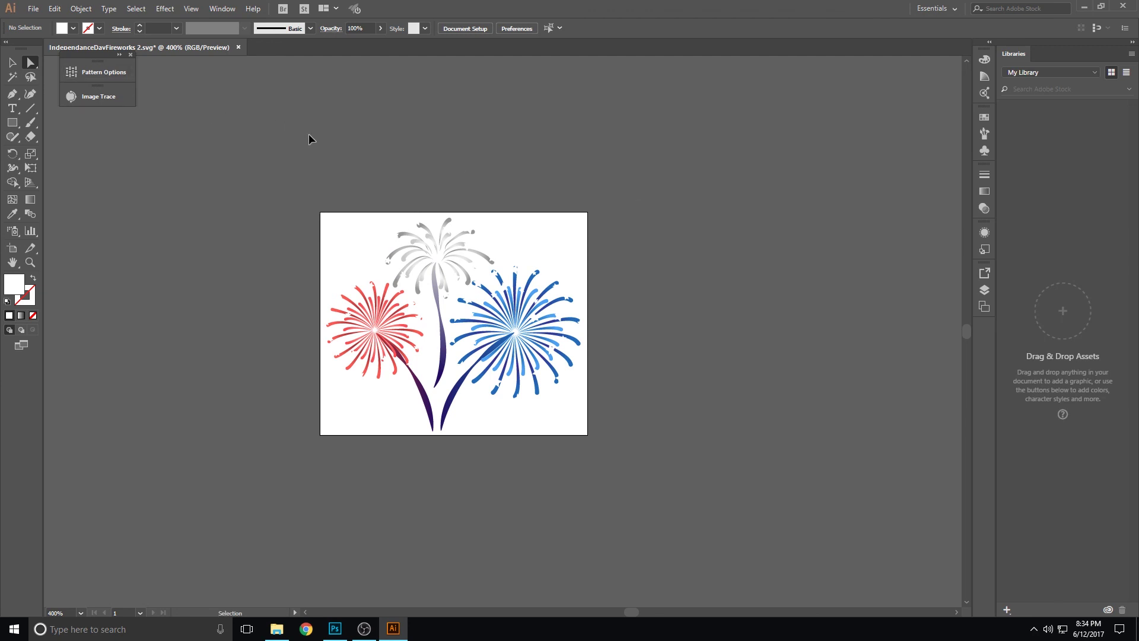
Save the recolored fireworks SVG and switch back to the shirt design in Photoshop.
{"action": "key", "text": "ctrl+s"}
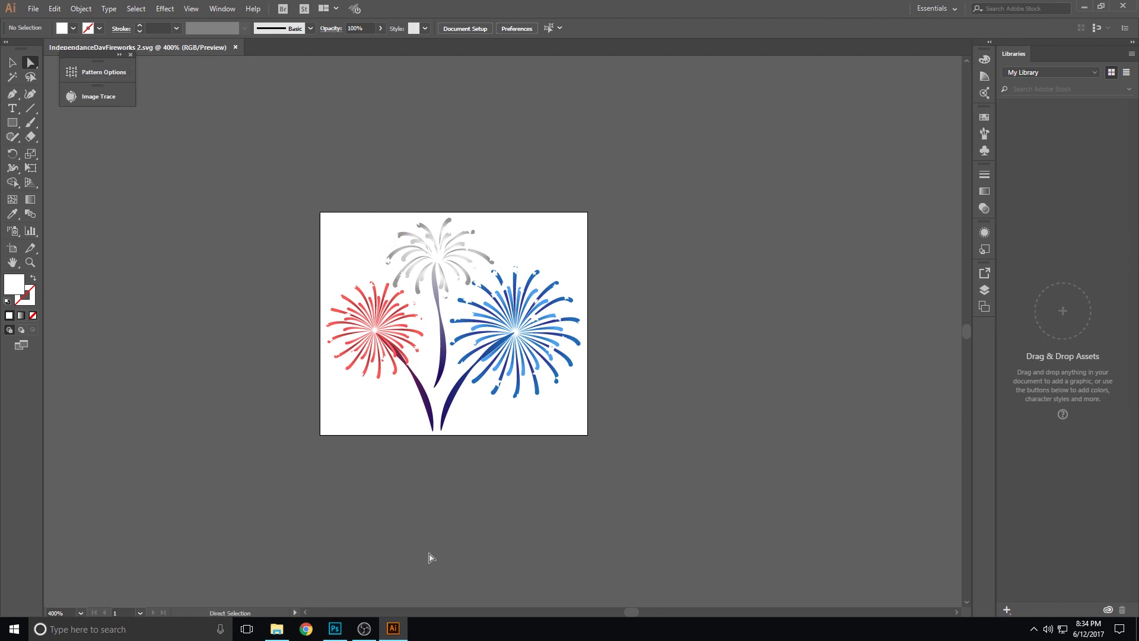
{"action": "left_click", "coordinate": [335, 628]}
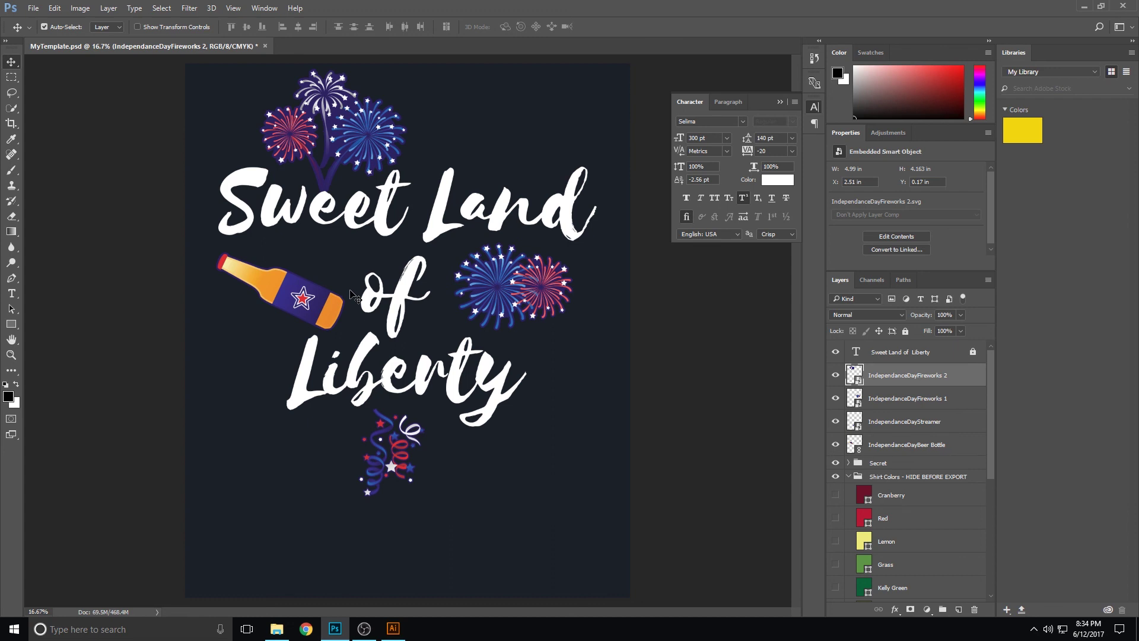
{"action": "scroll", "coordinate": [988, 401], "scroll_direction": "down", "scroll_amount": 1}
{"action": "scroll", "coordinate": [988, 401], "scroll_direction": "up", "scroll_amount": 1}
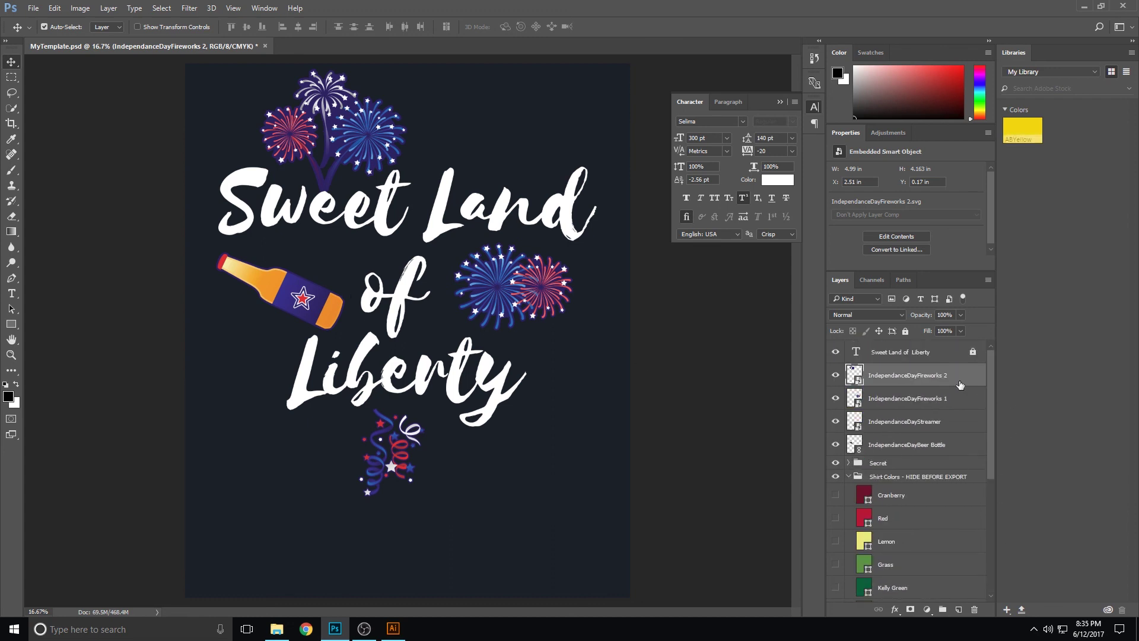